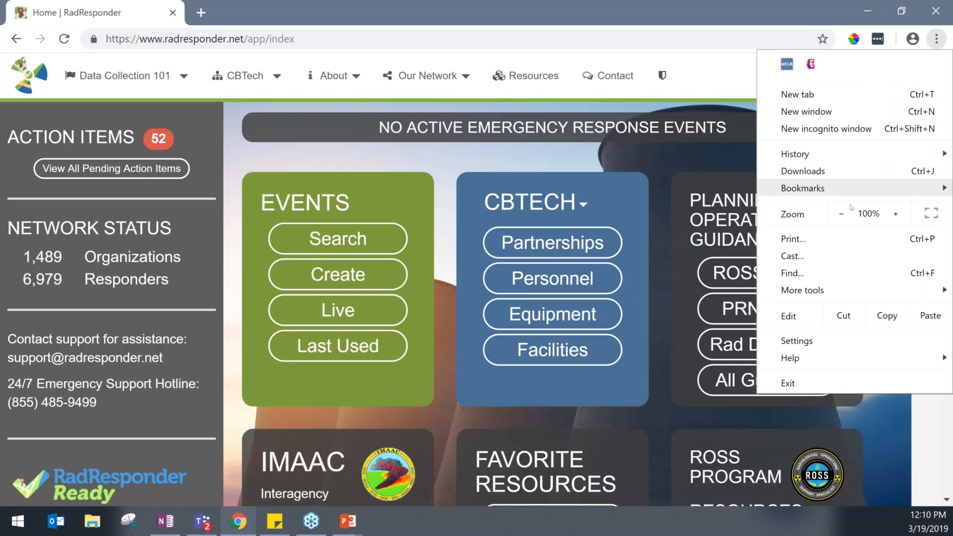
- Reduce the browser's page zoom so more of the home page fits on screen
left_click(850, 210)
left_click(841, 214)
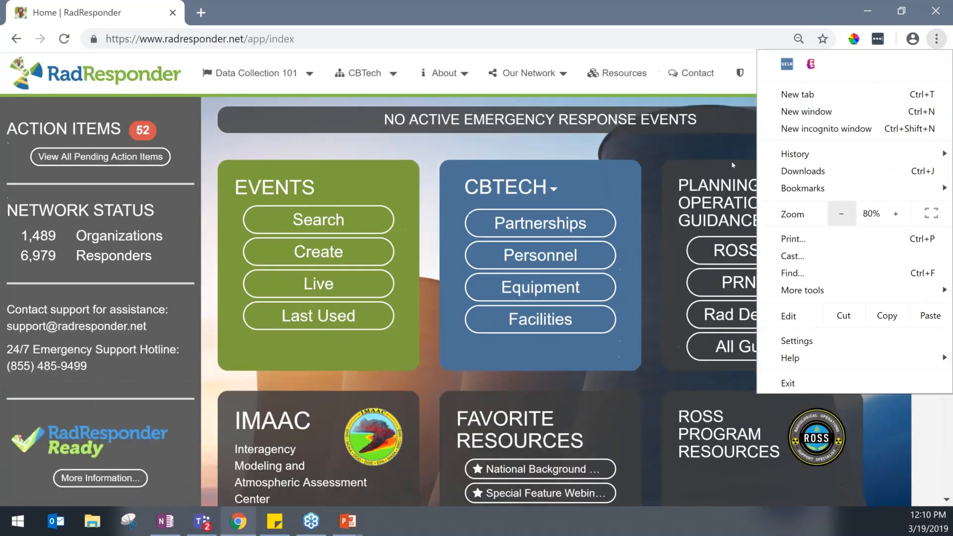
left_click(641, 133)
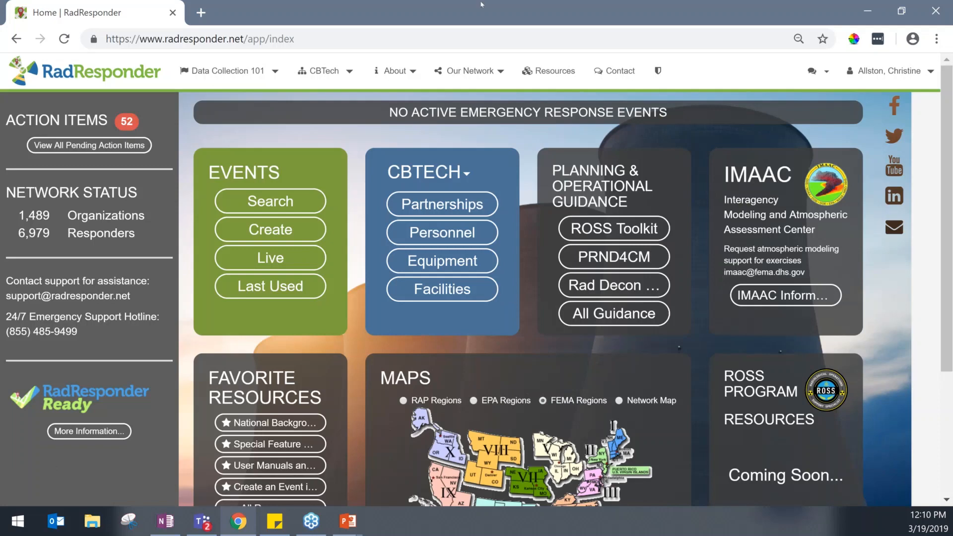
- Open the Data Collection 101 event dashboard and look over the list of other available events
left_click(242, 72)
left_click(242, 72)
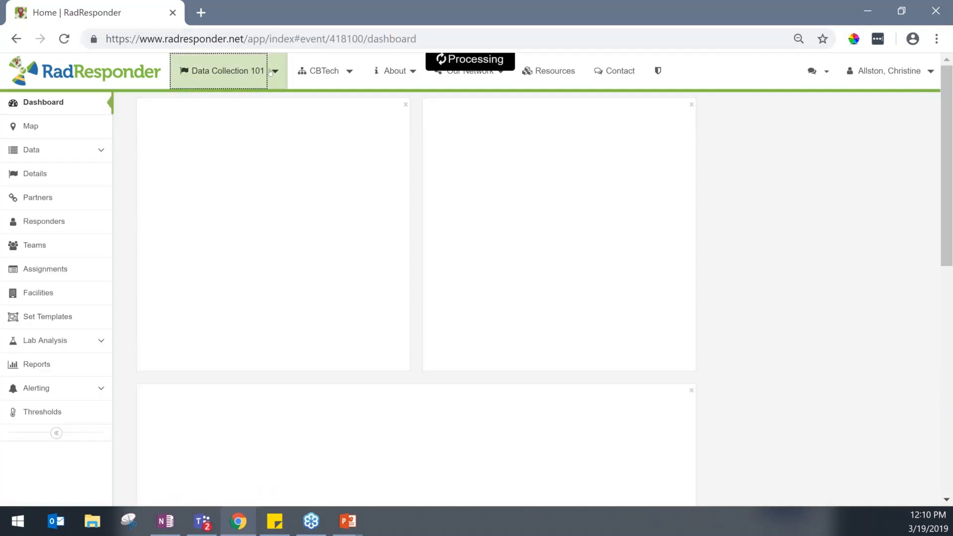
left_click(276, 73)
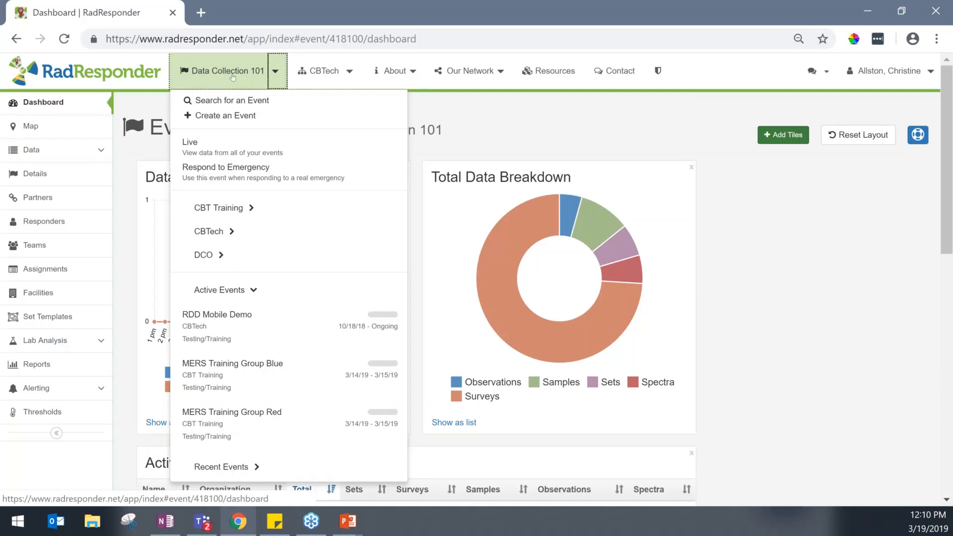
key("shift+Tab")
key("Escape")
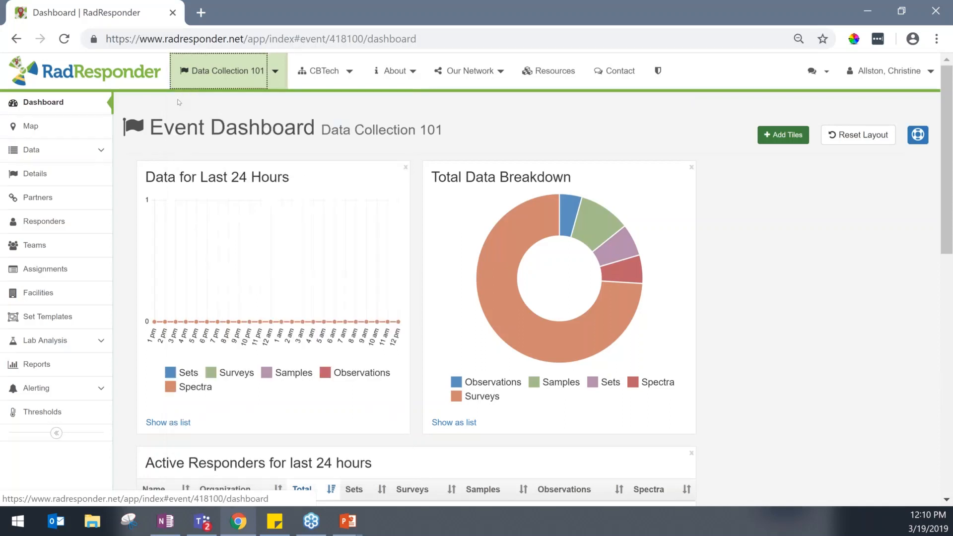
- Open the event's map and preview the Aerial map type before returning it to Road
left_click(80, 126)
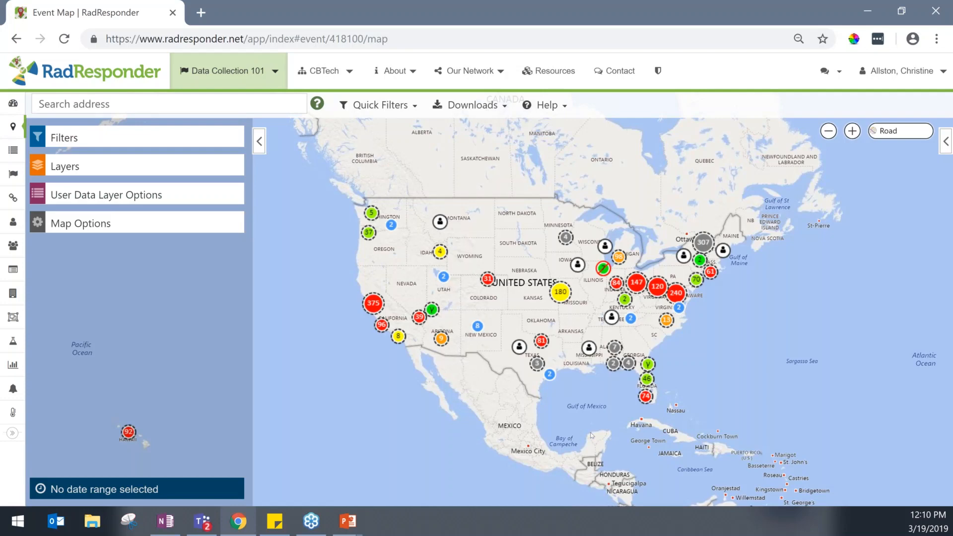
left_click(906, 128)
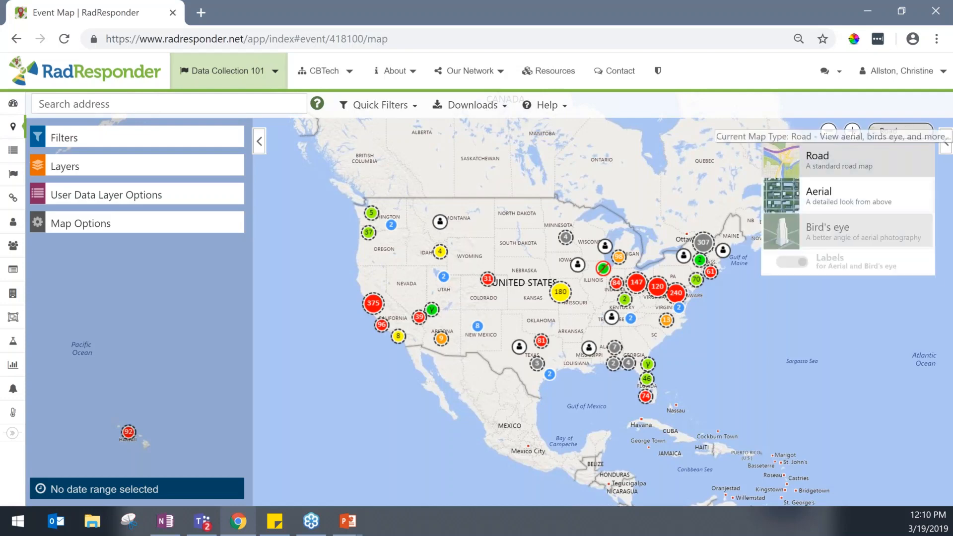
left_click(869, 202)
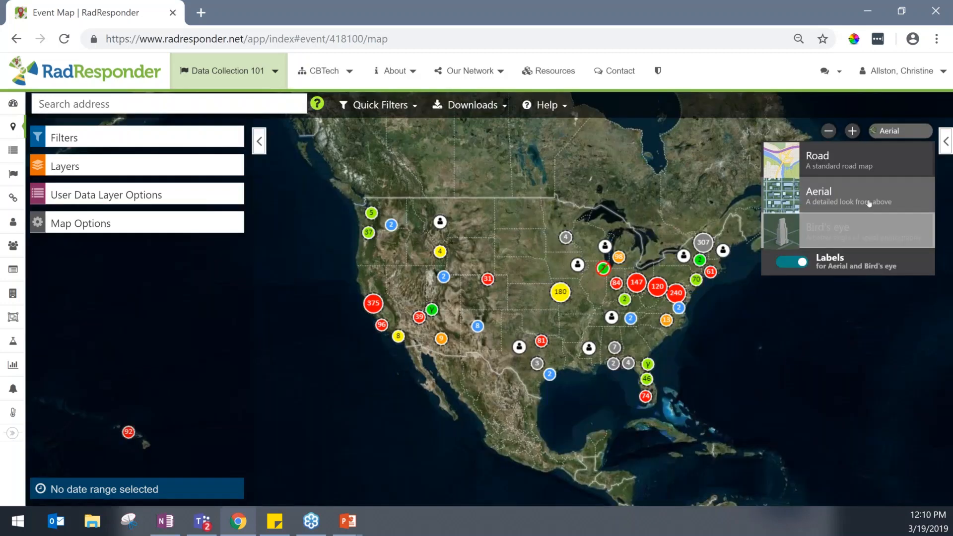
right_click(864, 170)
left_click(747, 311)
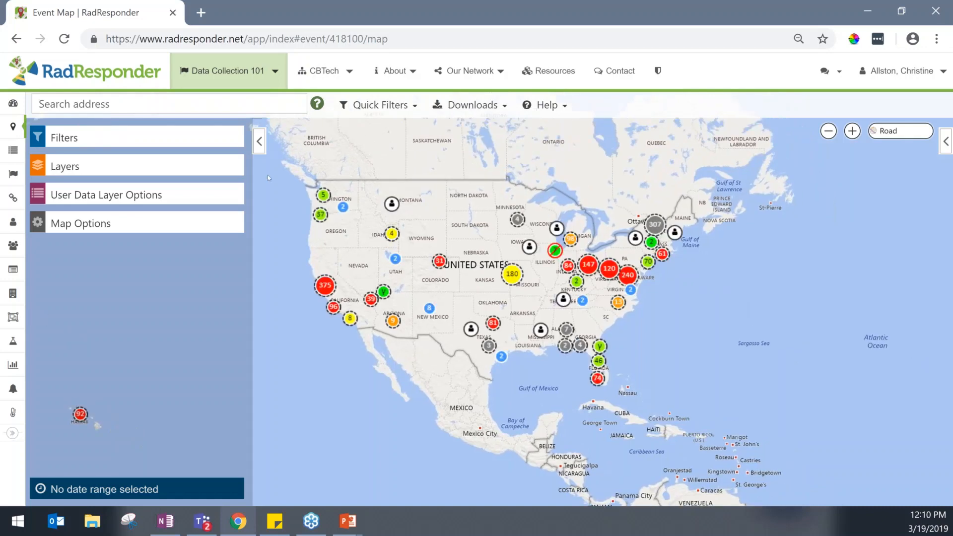
- Turn off the User Data Layer on the map and review the list of available layers
left_click(149, 169)
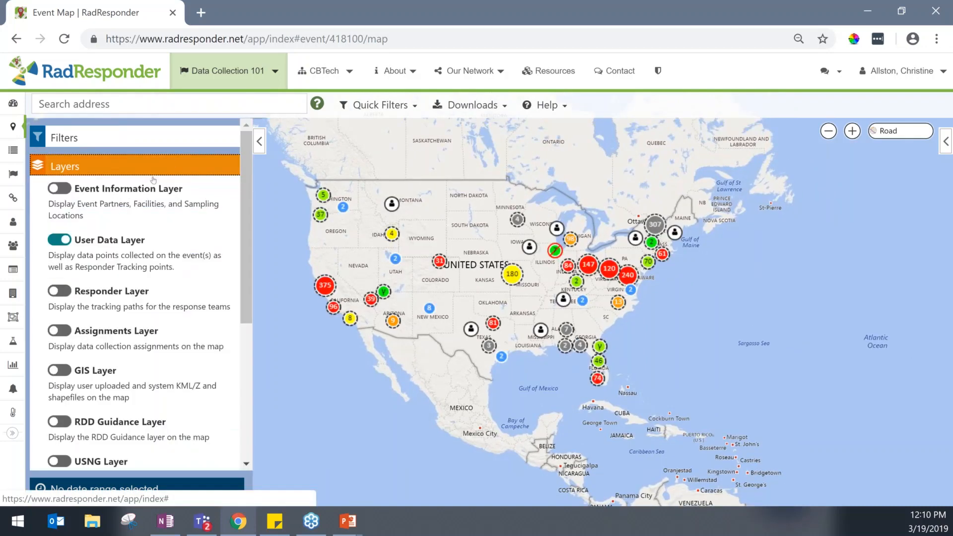
left_click(60, 239)
scroll(68, 239, "down", 3)
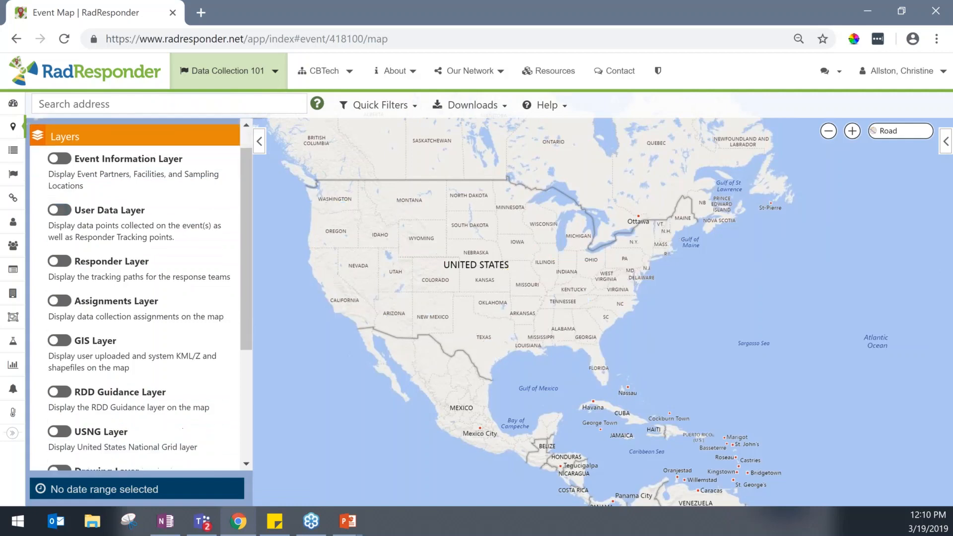
scroll(134, 293, "down", 2)
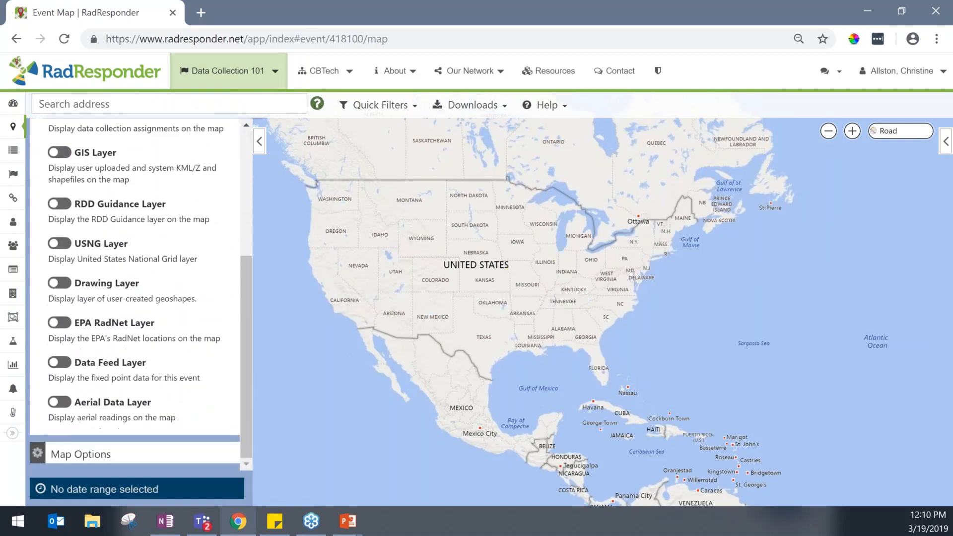
scroll(134, 293, "up", 5)
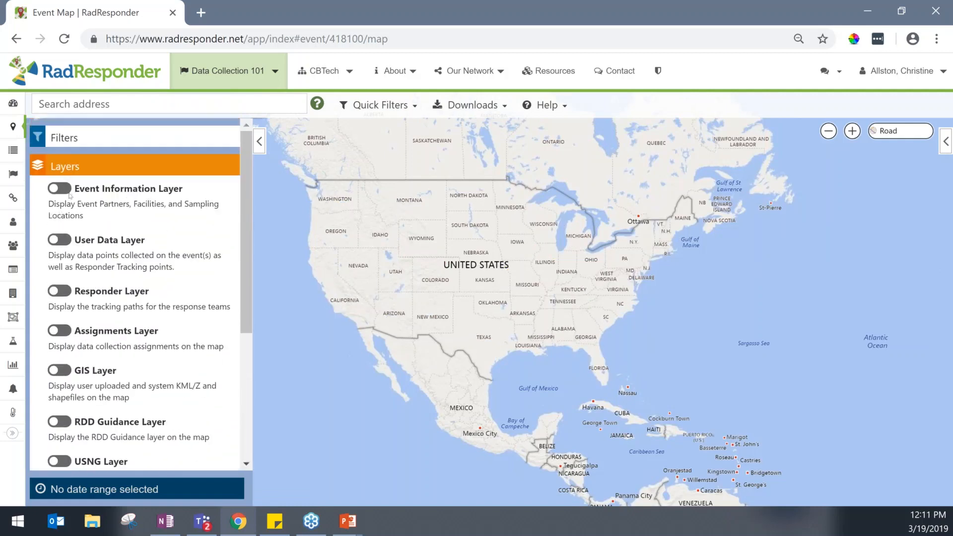
- Turn on the Event Information Layer and the User Data Layer on the event map
left_click(78, 170)
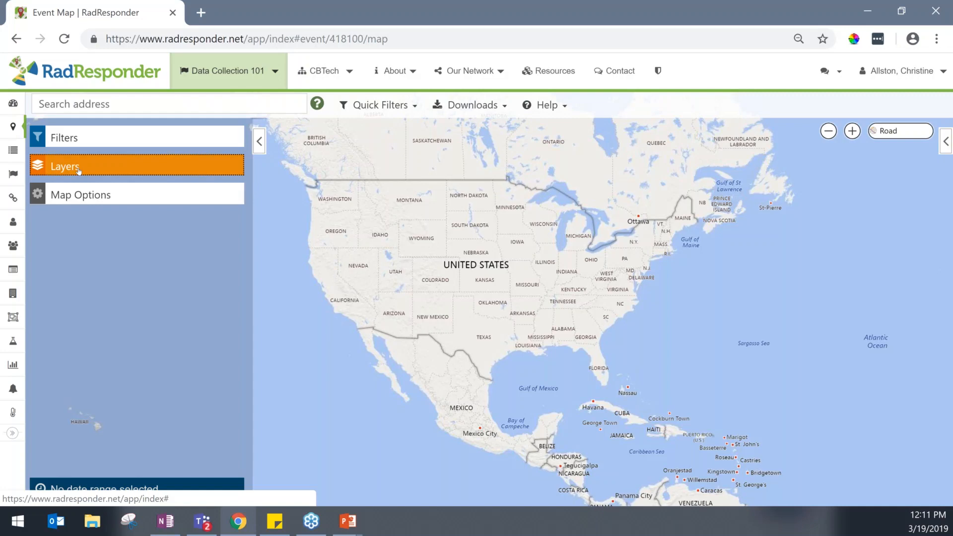
left_click(78, 170)
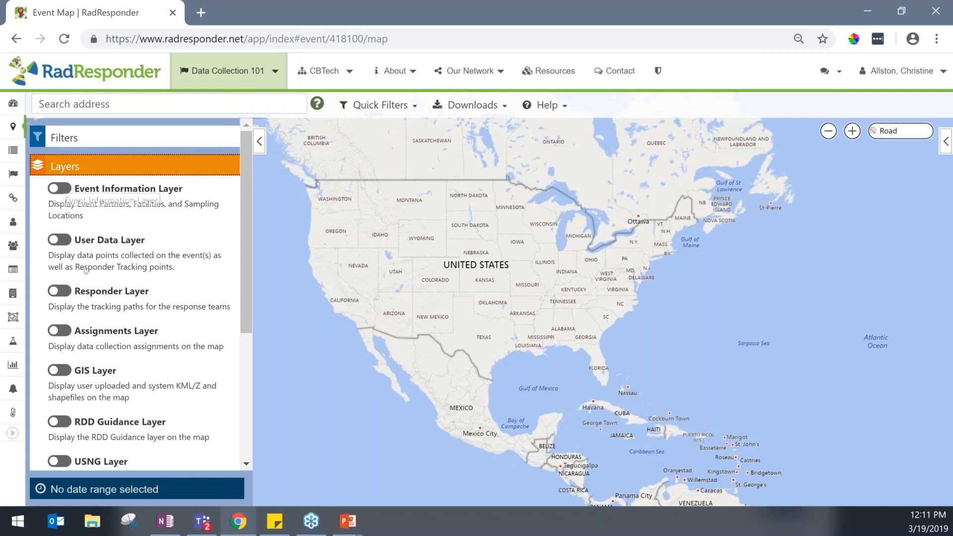
left_click(62, 191)
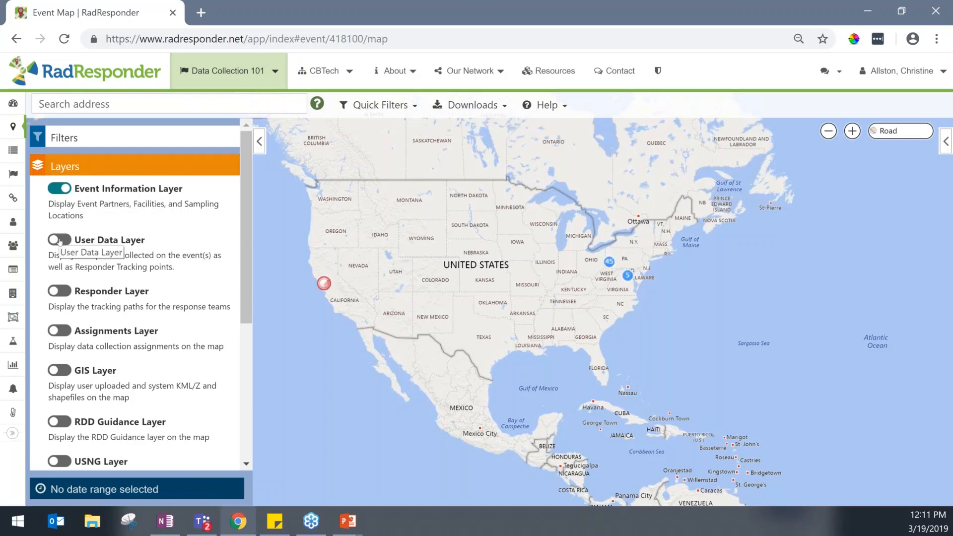
left_click(60, 241)
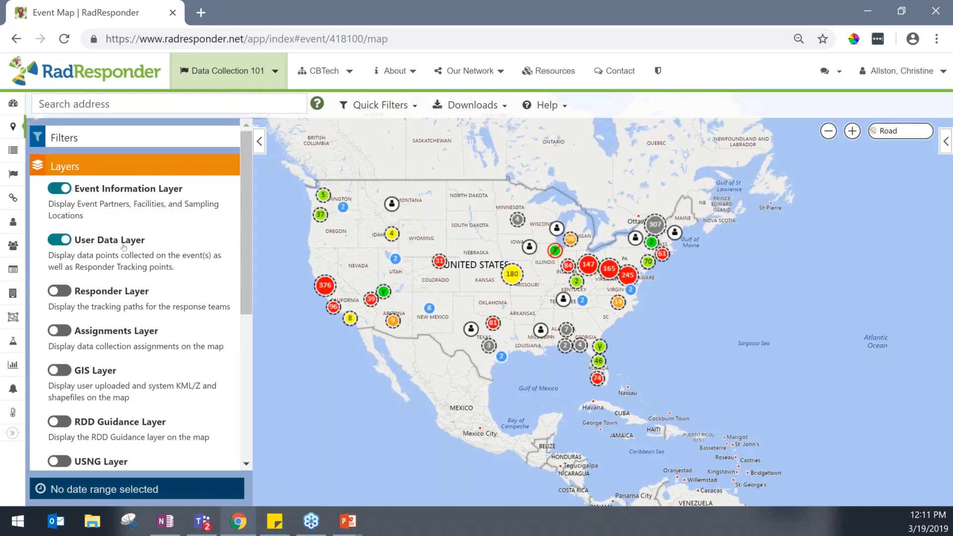
left_click(119, 167)
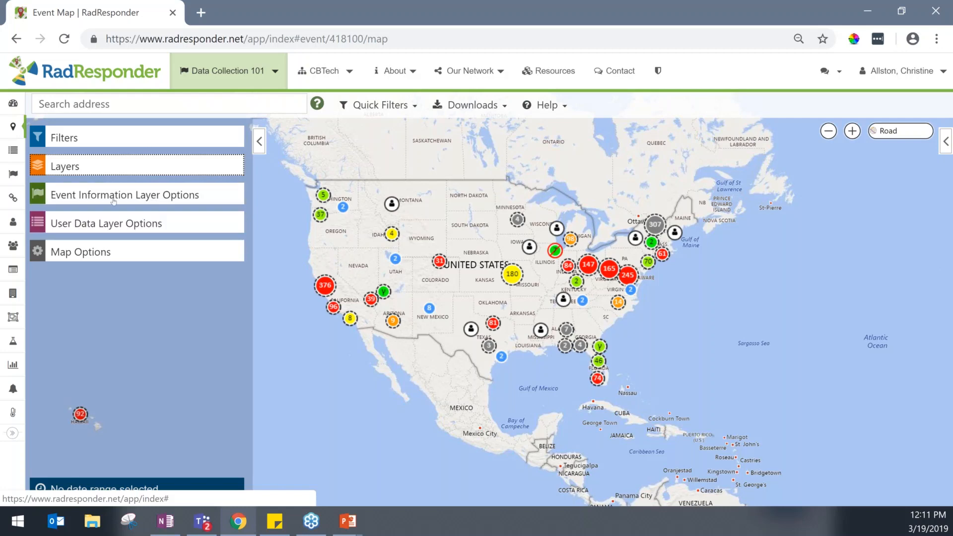
left_click(119, 167)
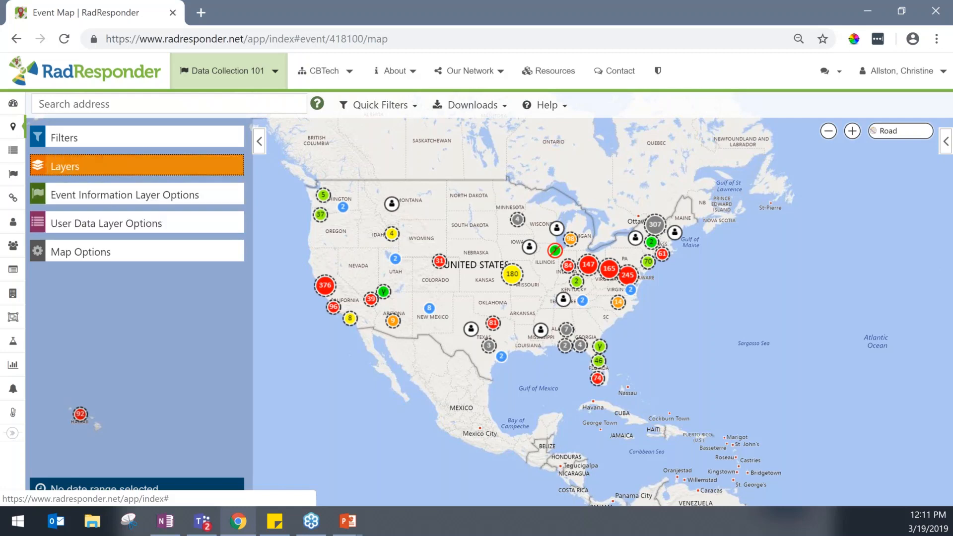
- In the Event Information Layer options, hide Sampling Locations and Facilities and show both again
left_click(95, 197)
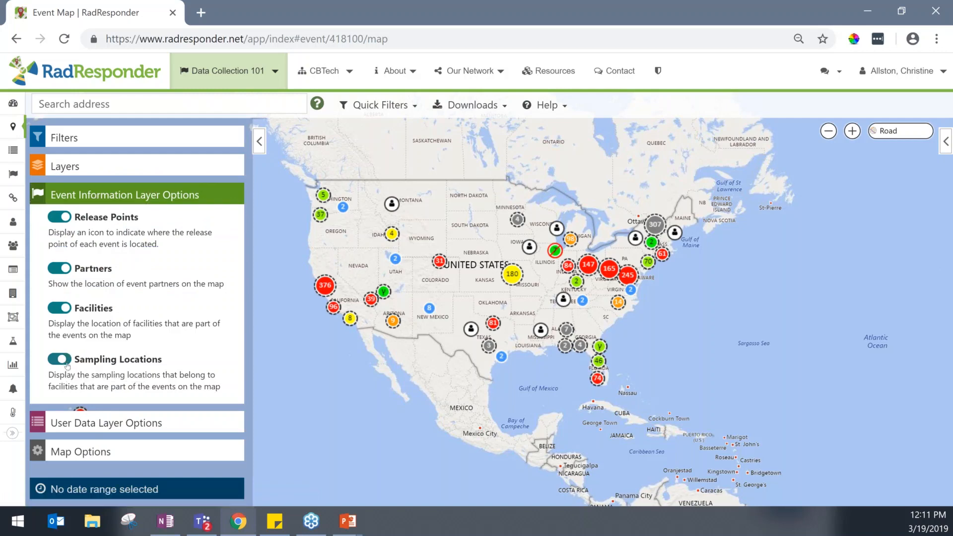
left_click(68, 365)
left_click(66, 310)
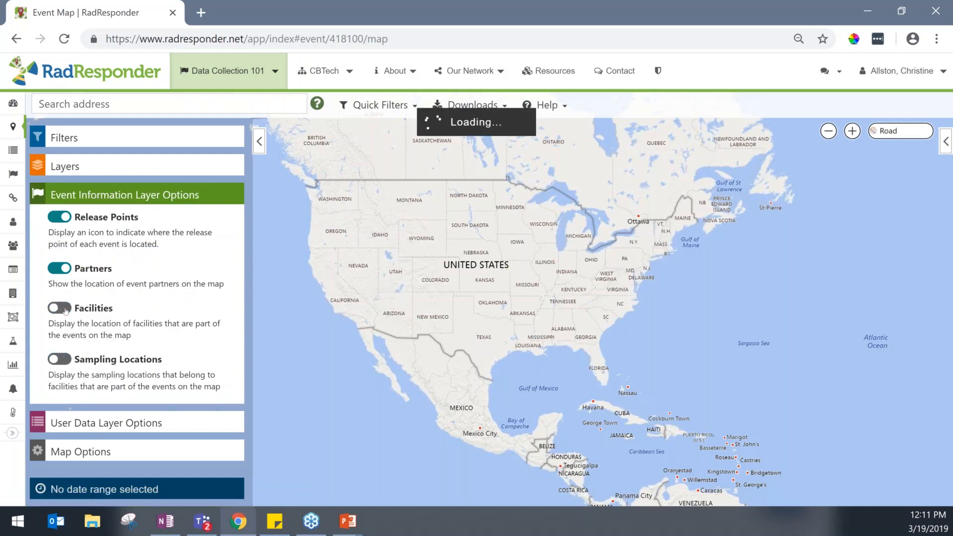
left_click(66, 309)
left_click(55, 361)
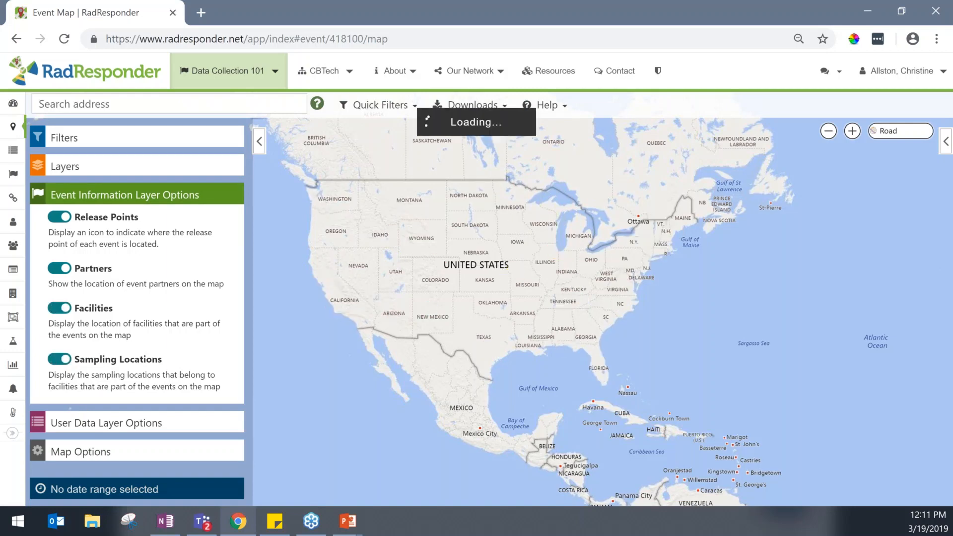
- In the User Data Layer options, turn off data set grouping, Data Sets, Samples, Observations and Spectra, leaving Surveys on
left_click(137, 423)
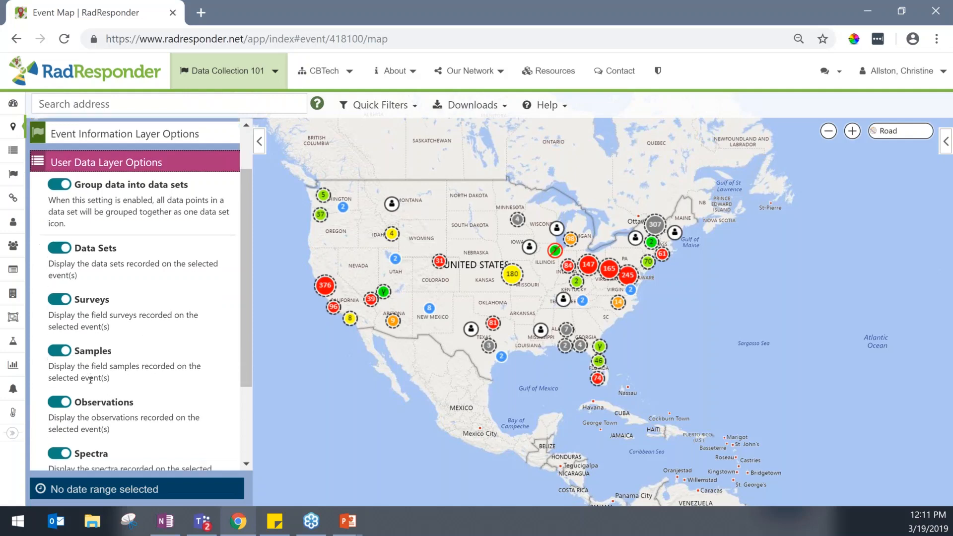
left_click(67, 241)
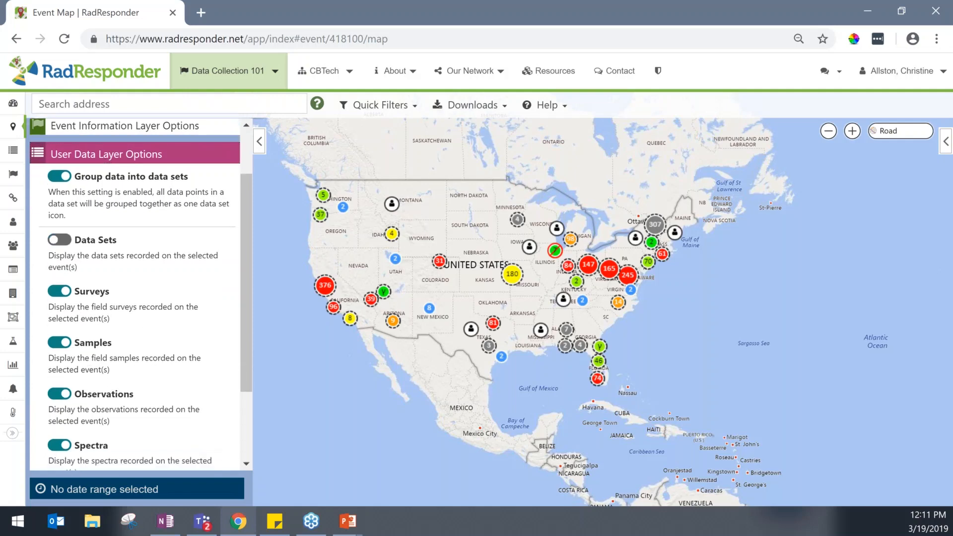
left_click(60, 176)
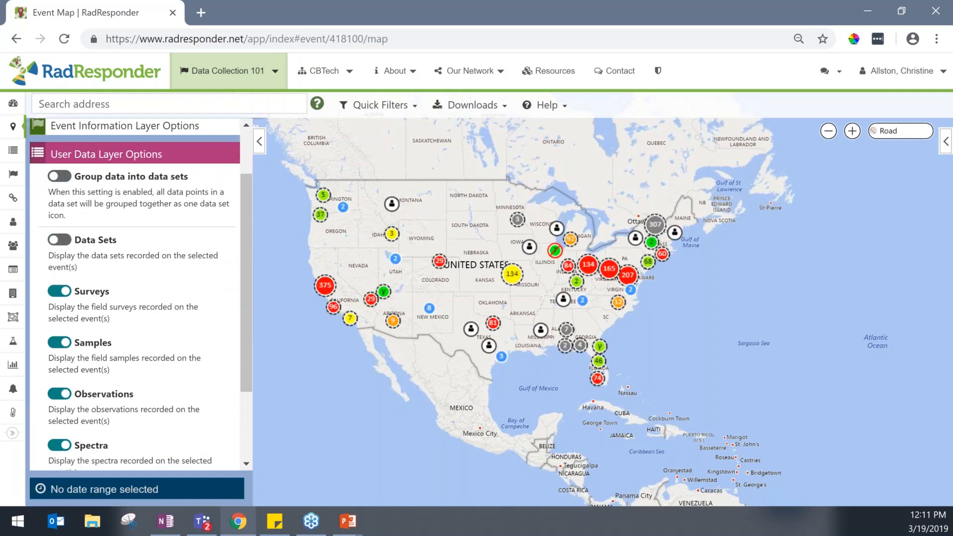
left_click(60, 343)
left_click(60, 394)
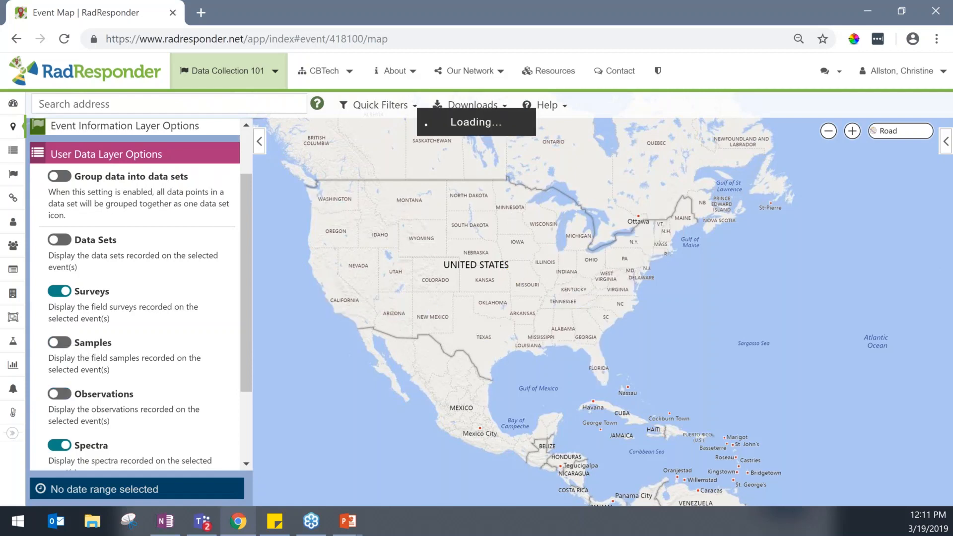
left_click(59, 445)
left_click(141, 152)
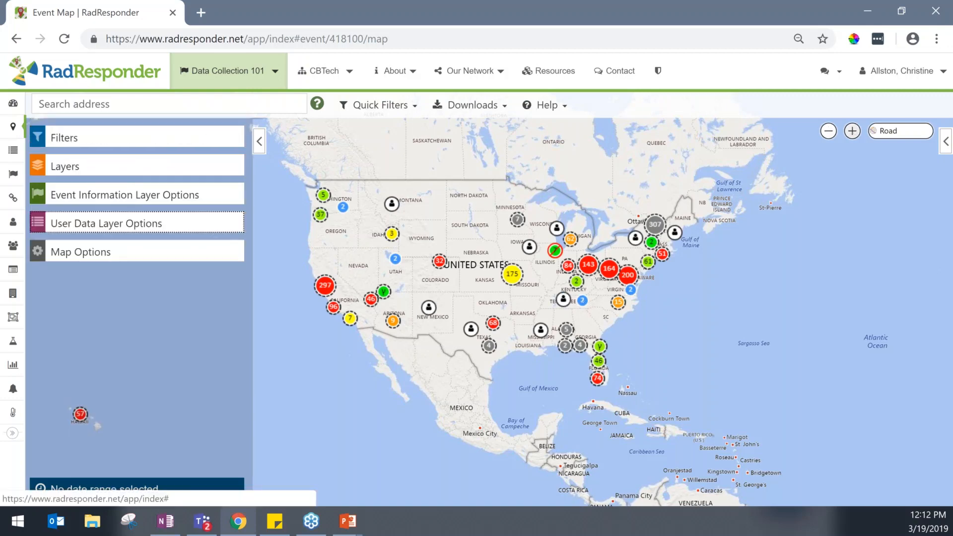
- Zoom the map in on the Mid-Atlantic region around Washington, D.C. to examine its data points
left_click(853, 131)
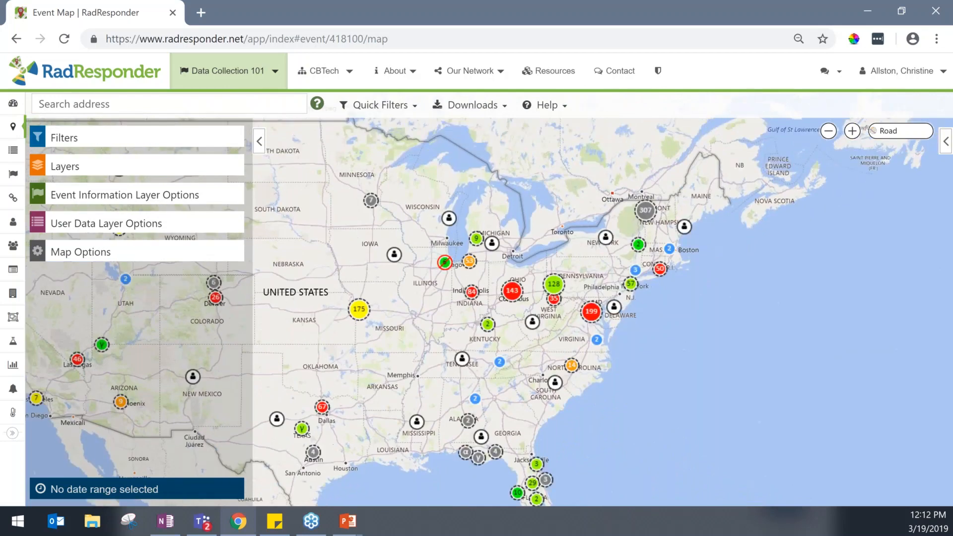
left_click(852, 131)
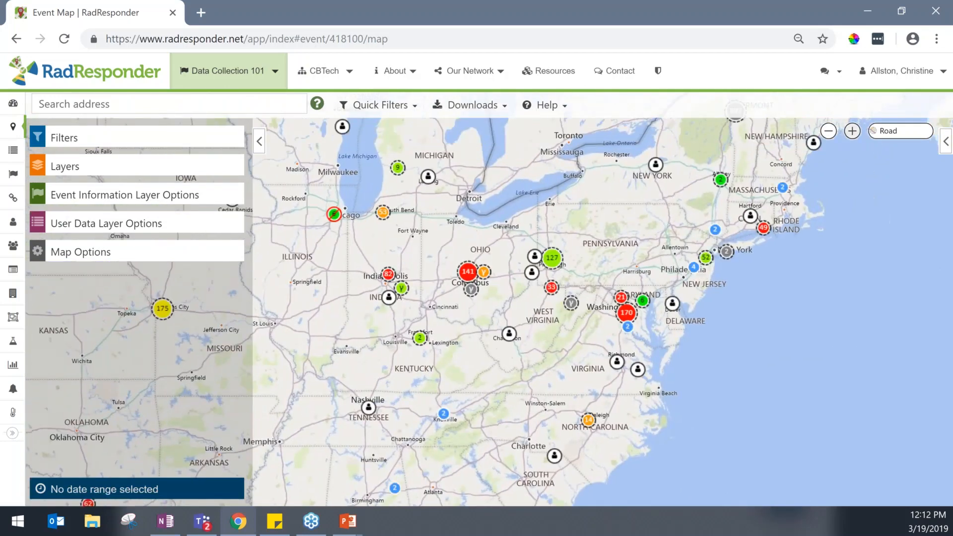
scroll(487, 318, "up", 1)
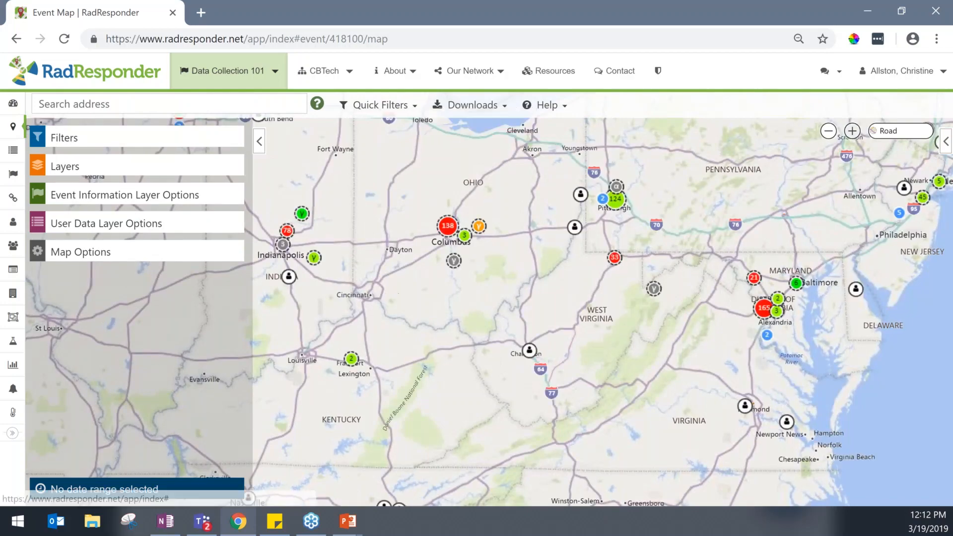
scroll(490, 324, "up", 1)
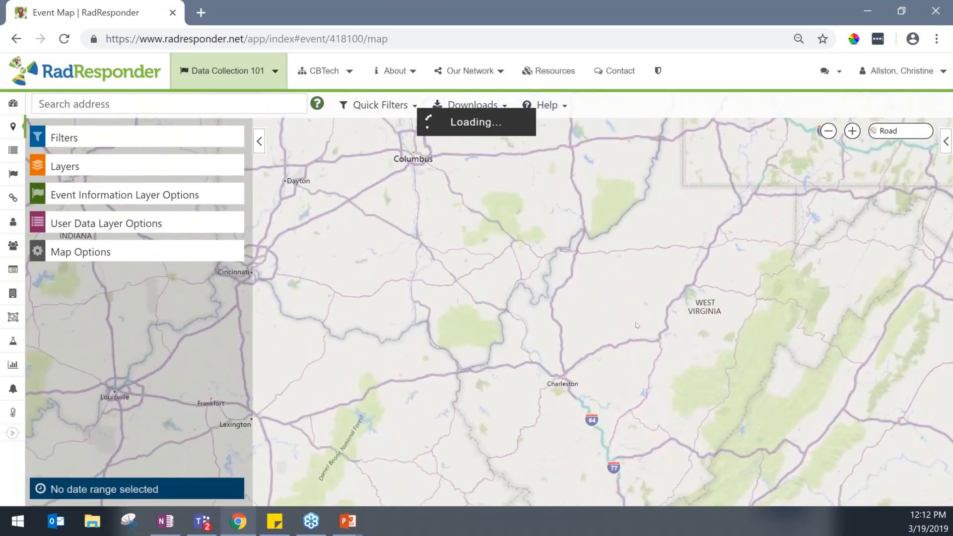
left_click_drag(871, 310, 612, 303)
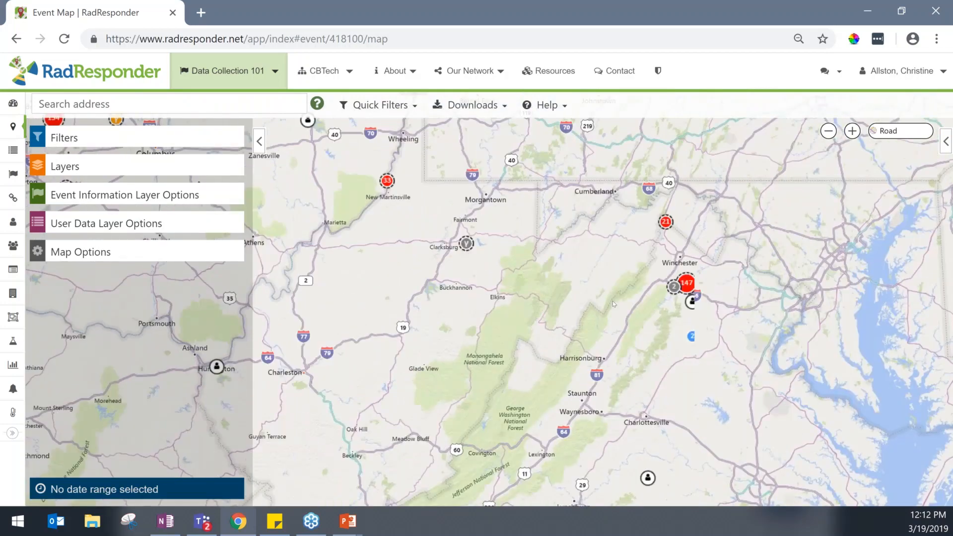
left_click_drag(696, 304, 643, 286)
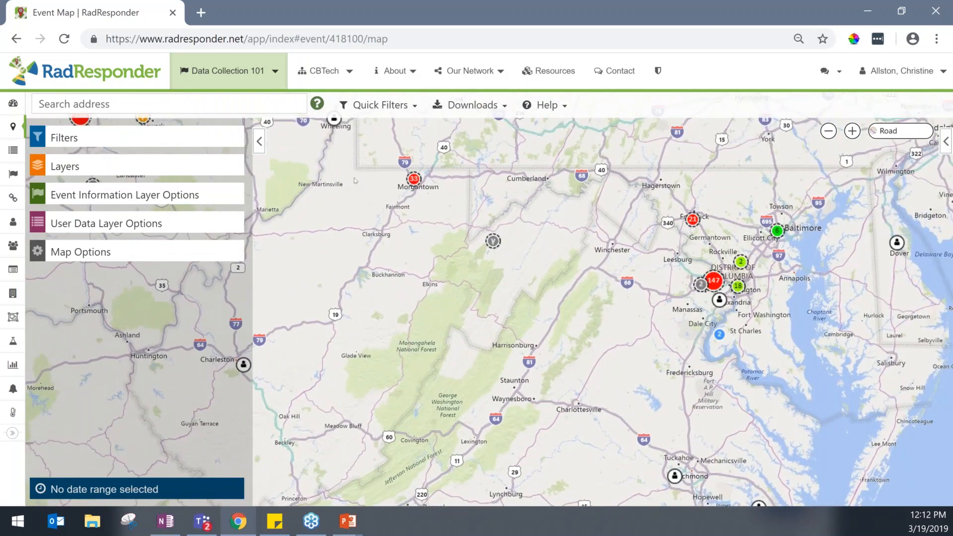
- Turn on the Drawing Layer for the event map
left_click(187, 171)
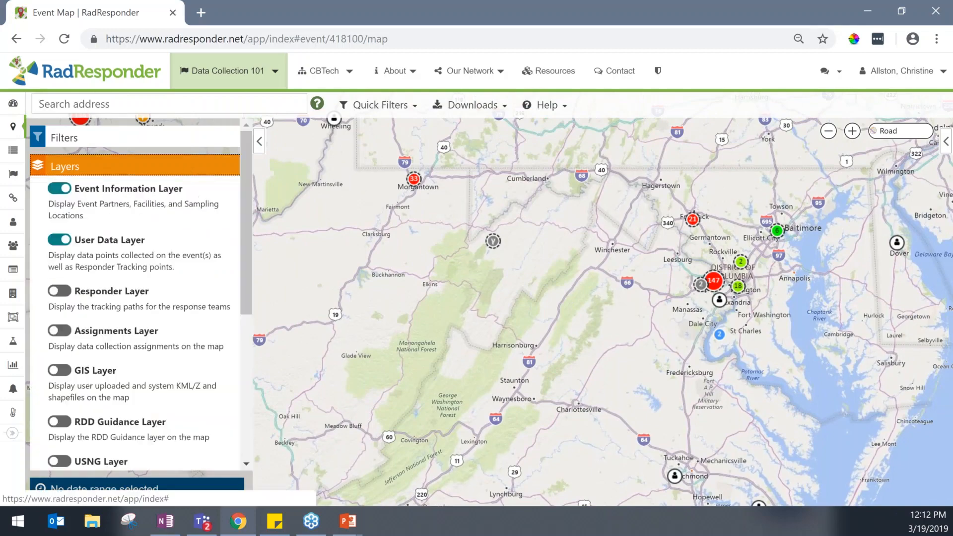
scroll(134, 293, "down", 3)
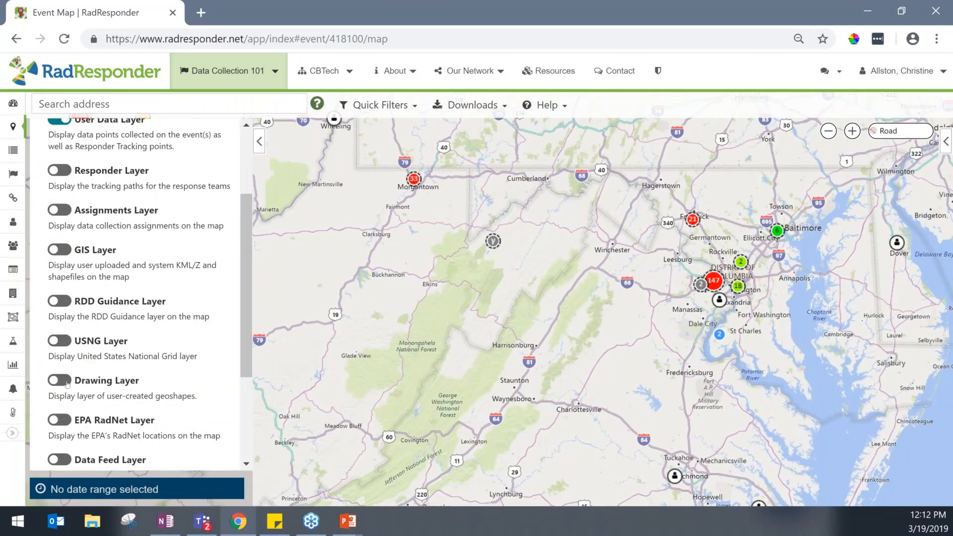
left_click(67, 382)
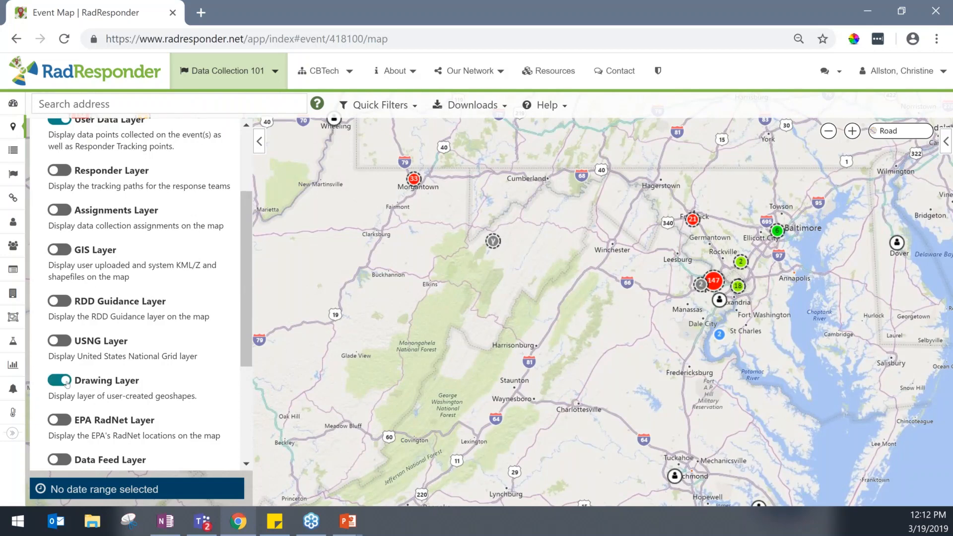
scroll(74, 277, "up", 3)
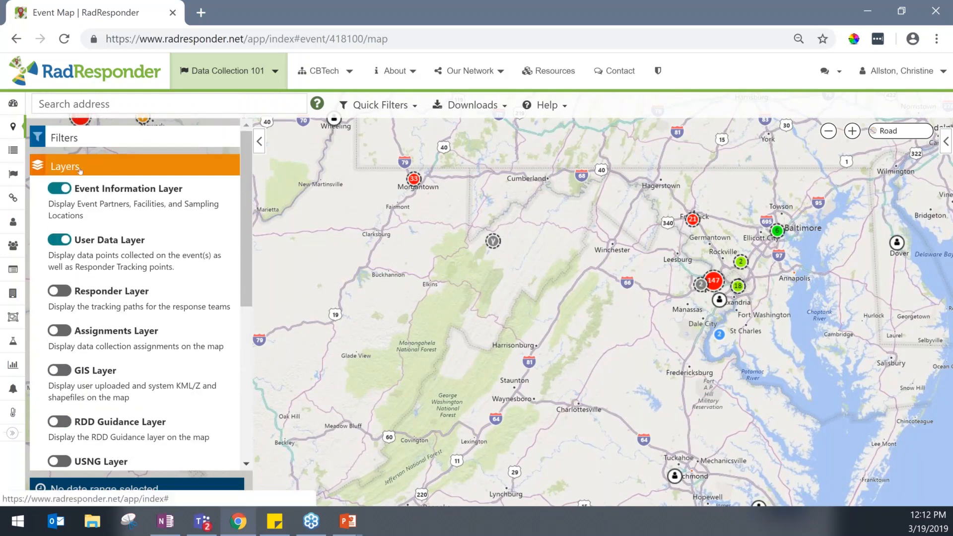
left_click(80, 168)
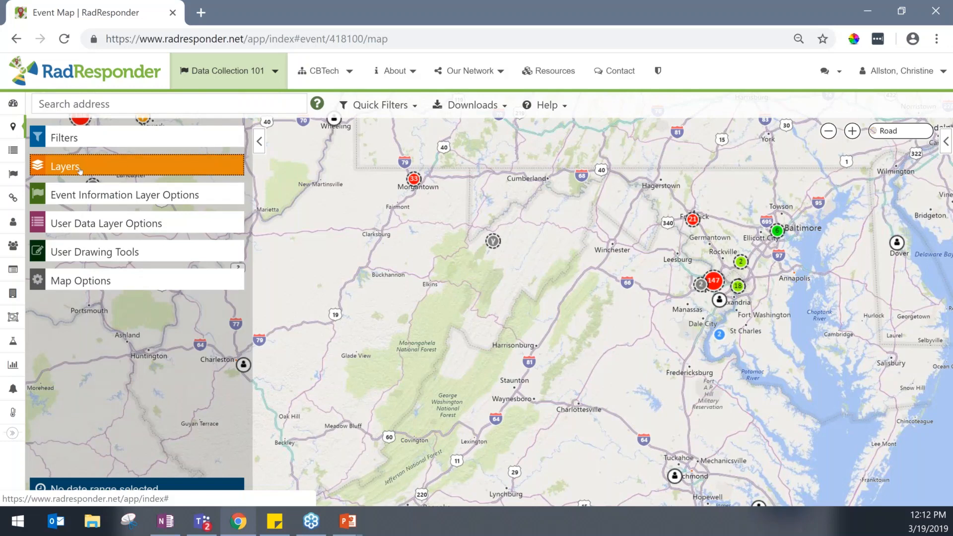
- Begin a user drawing and set its stroke color to magenta and its fill color to blue
left_click(83, 254)
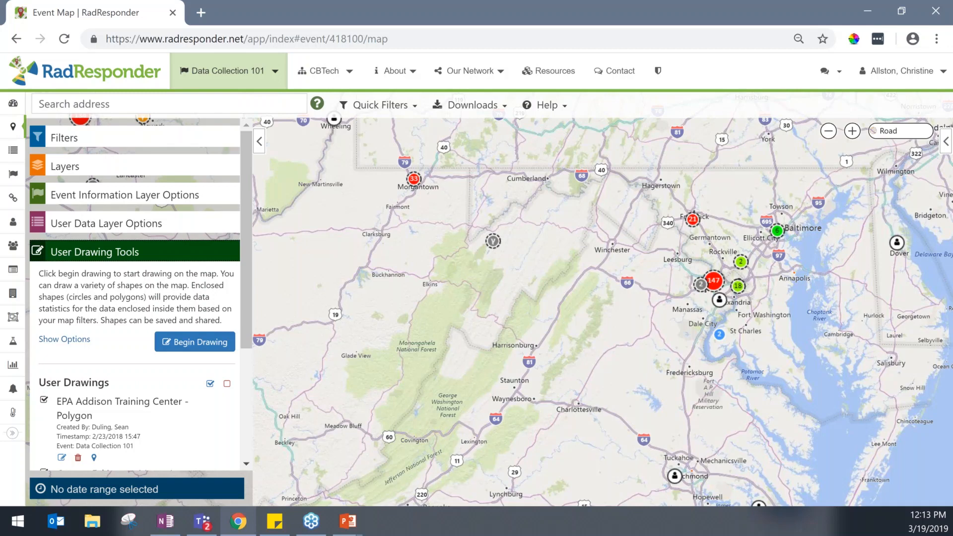
left_click(184, 346)
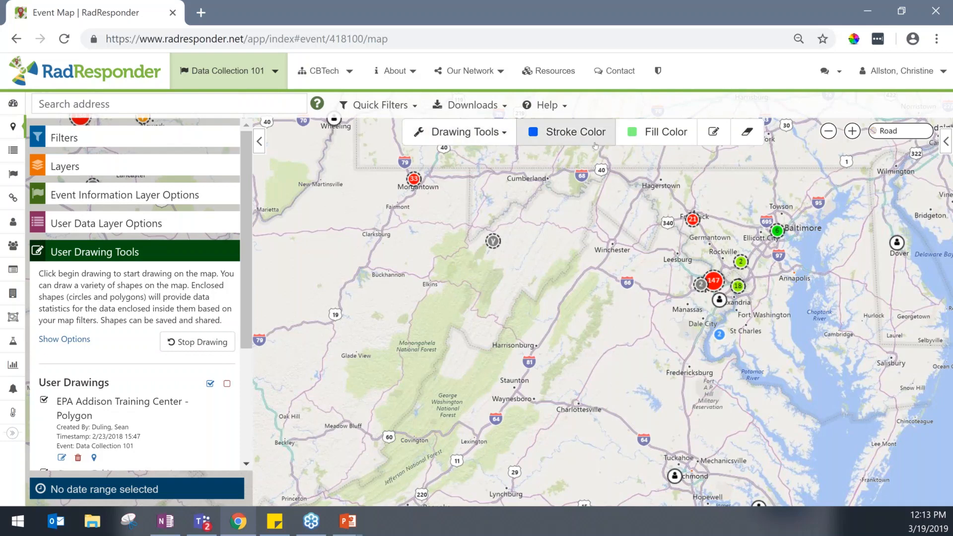
left_click(595, 144)
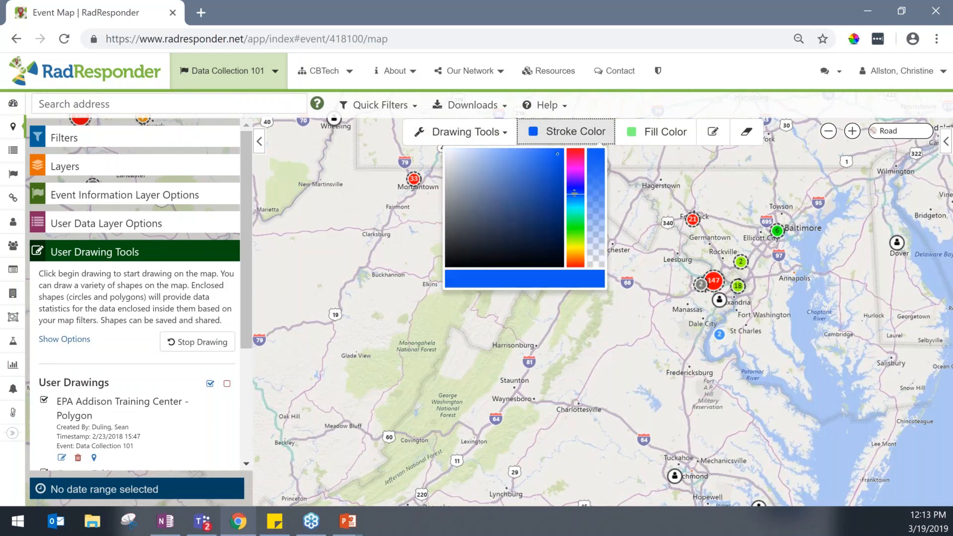
left_click_drag(574, 193, 575, 168)
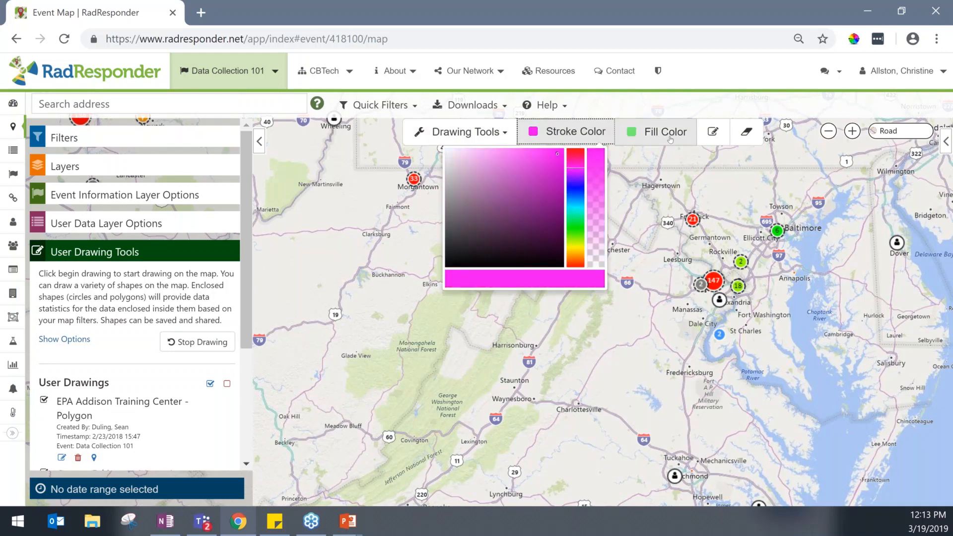
left_click(670, 140)
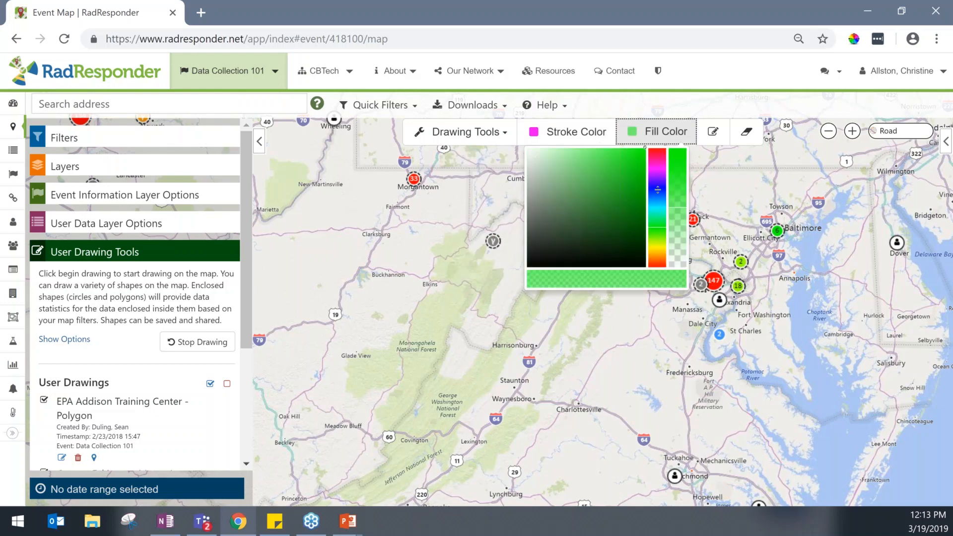
left_click_drag(657, 191, 658, 188)
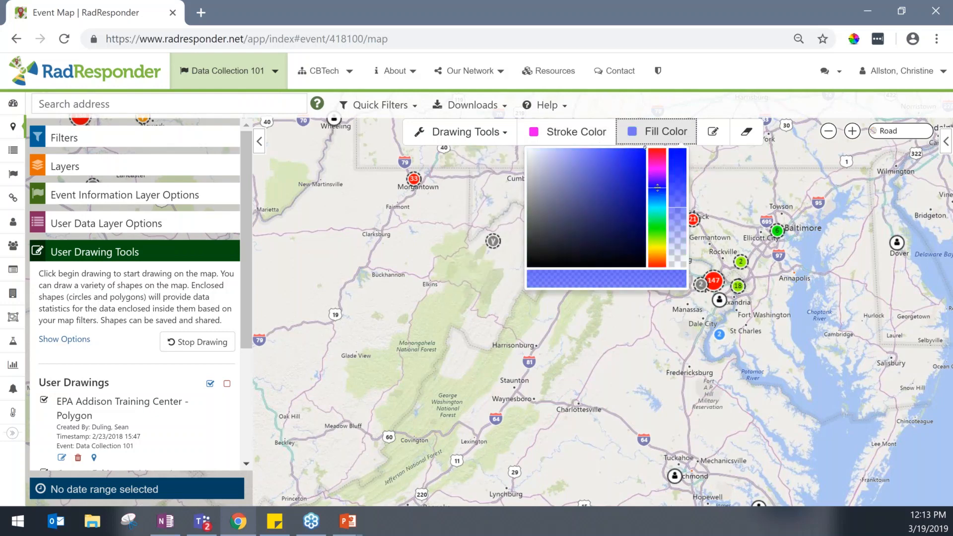
- Choose the Point drawing tool and set its point icon to fa-exclamation-triangle
left_click(477, 132)
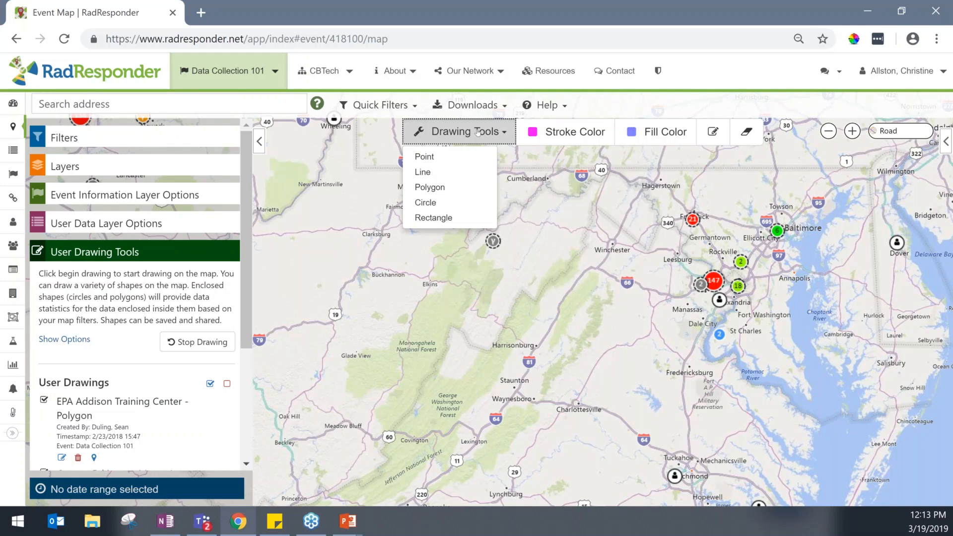
left_click(448, 159)
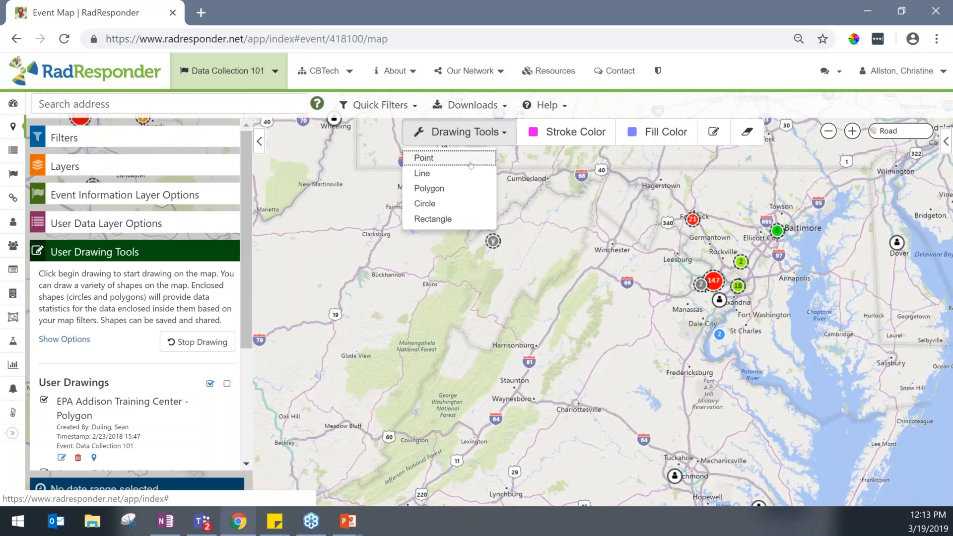
left_click(448, 159)
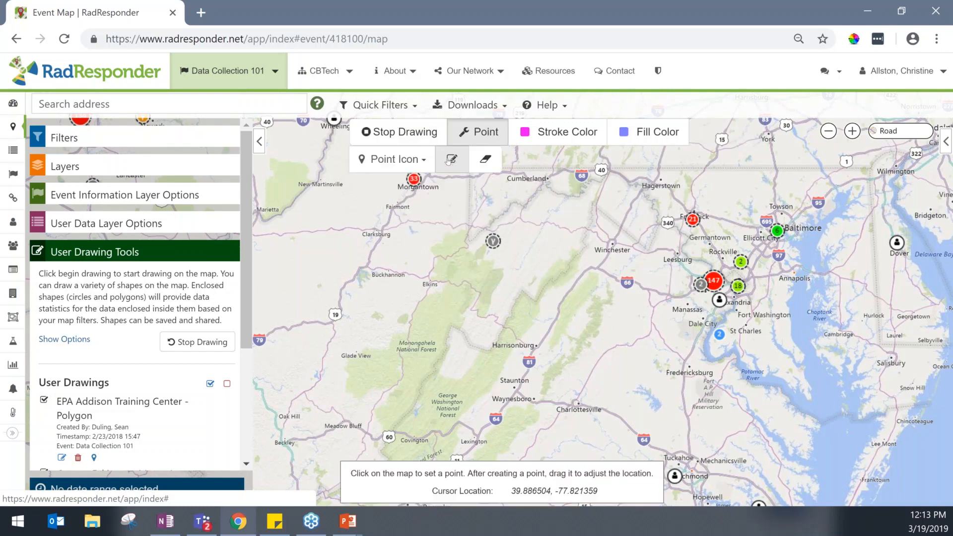
left_click(400, 162)
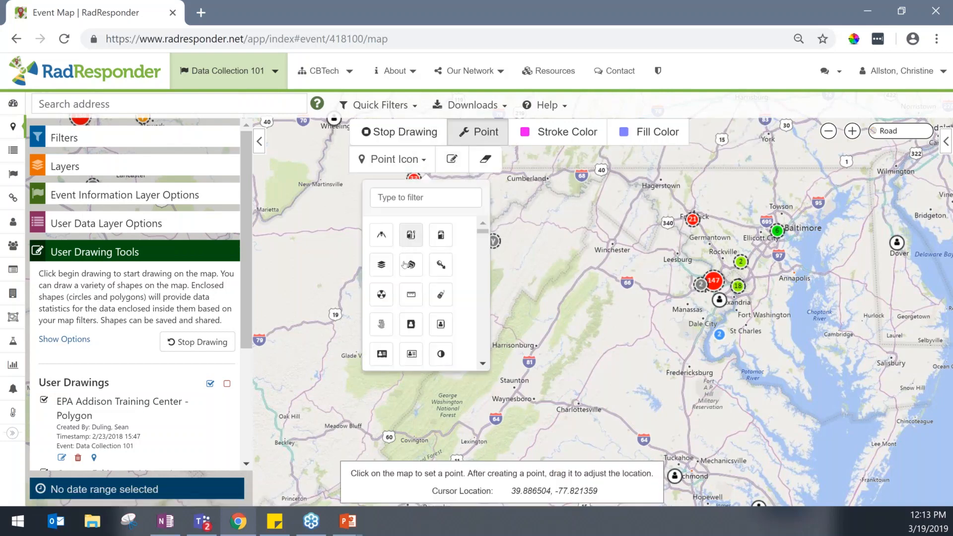
scroll(404, 265, "down", 10)
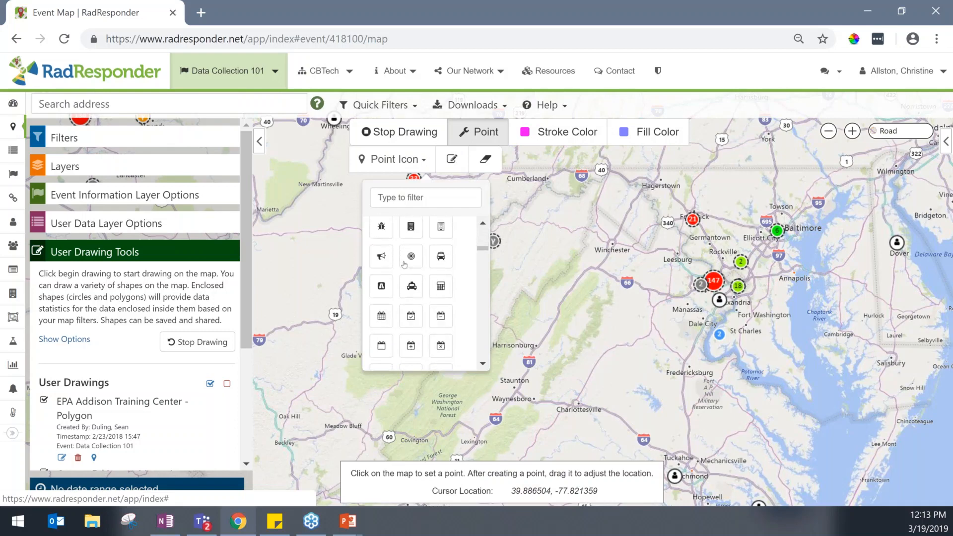
scroll(404, 264, "down", 8)
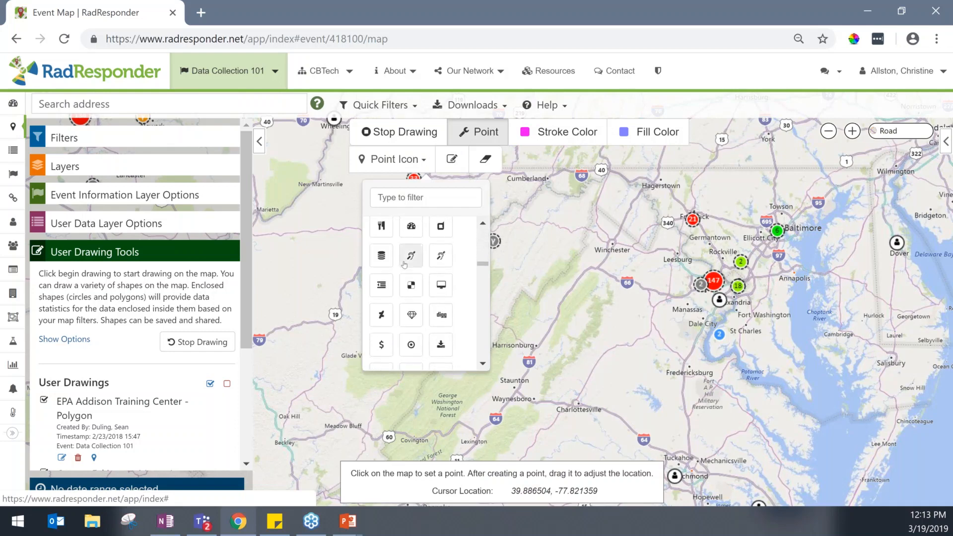
scroll(424, 286, "down", 5)
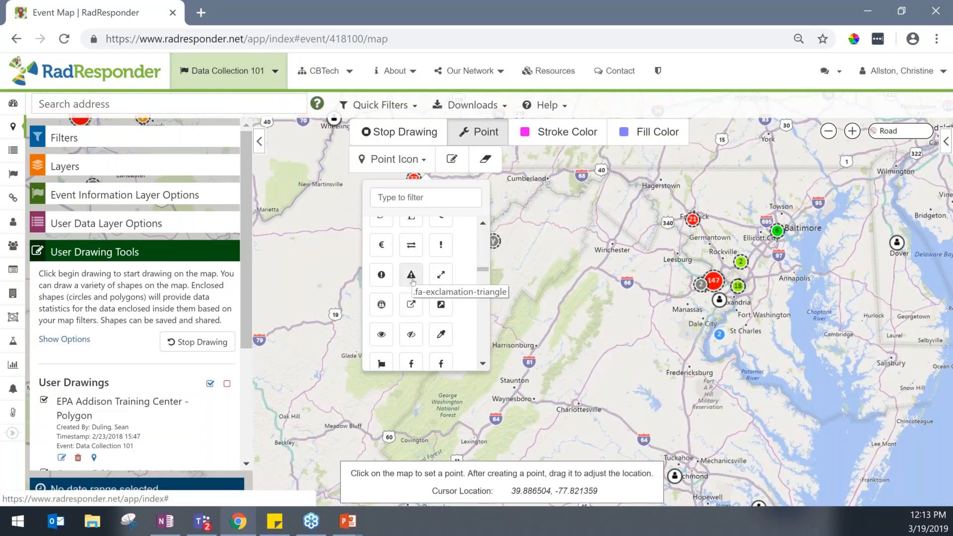
left_click(412, 276)
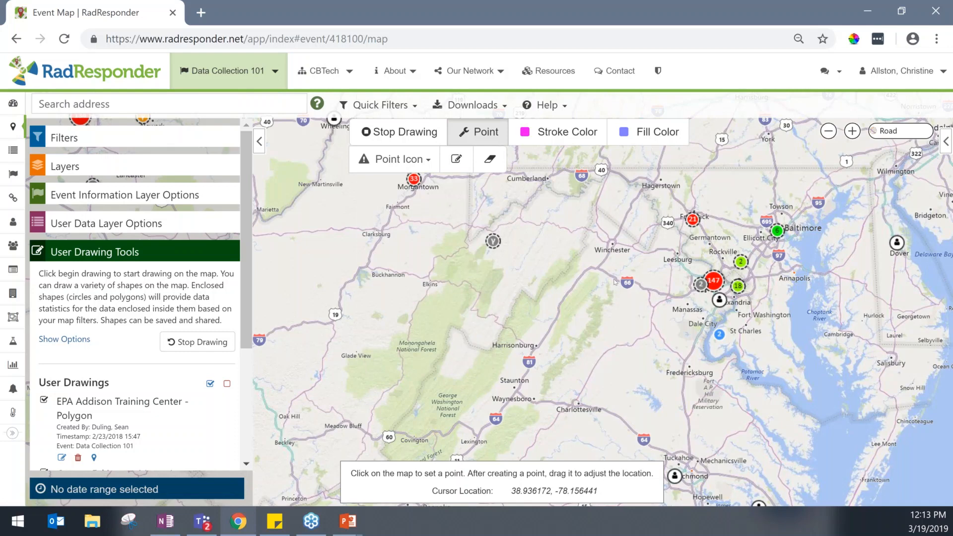
- Place four warning-triangle points in a small cluster just south of Winchester and finish the point drawing
left_click(614, 282)
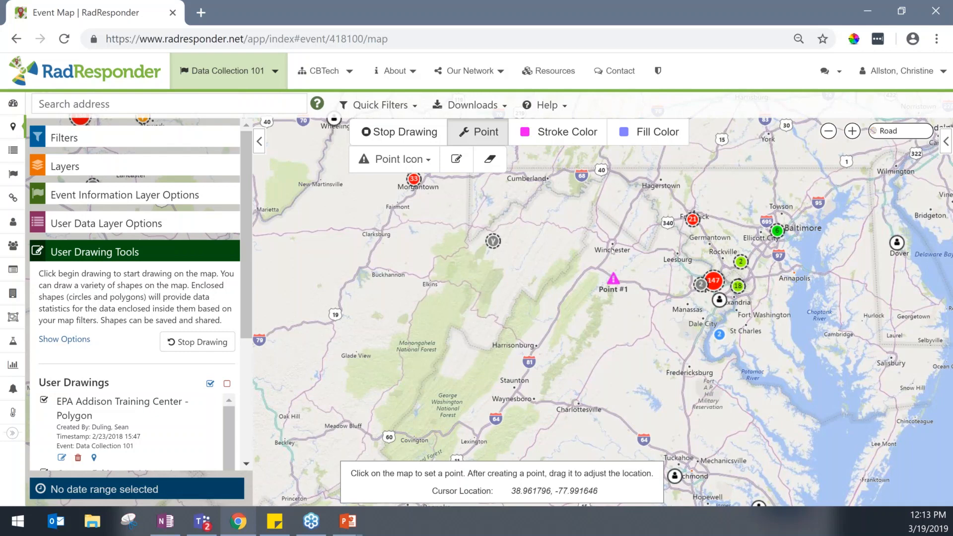
right_click(613, 251)
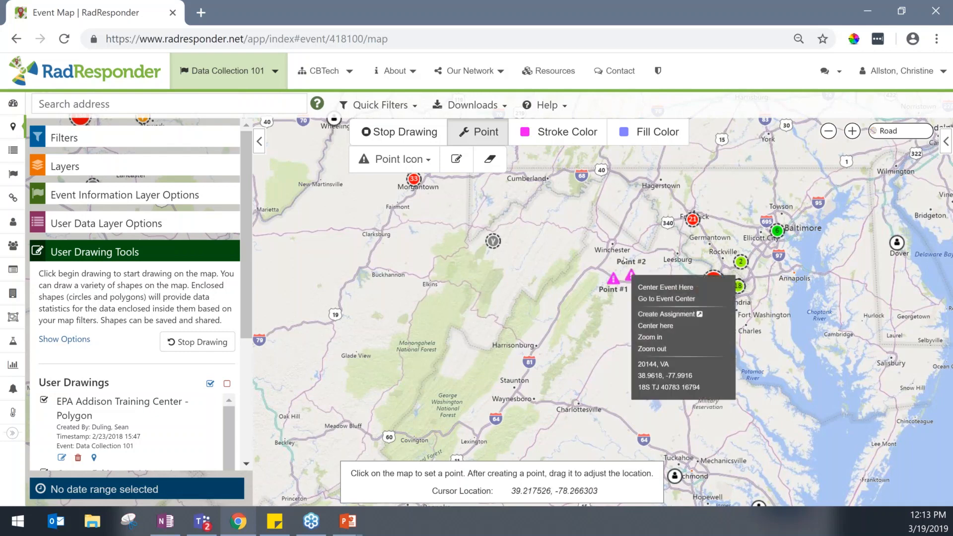
left_click(630, 276)
left_click(624, 257)
left_click(600, 256)
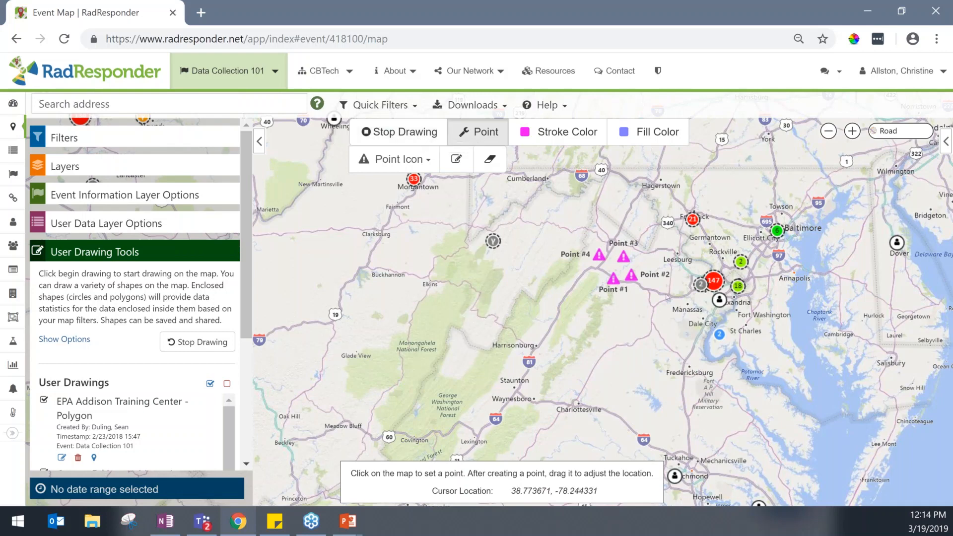
left_click(430, 141)
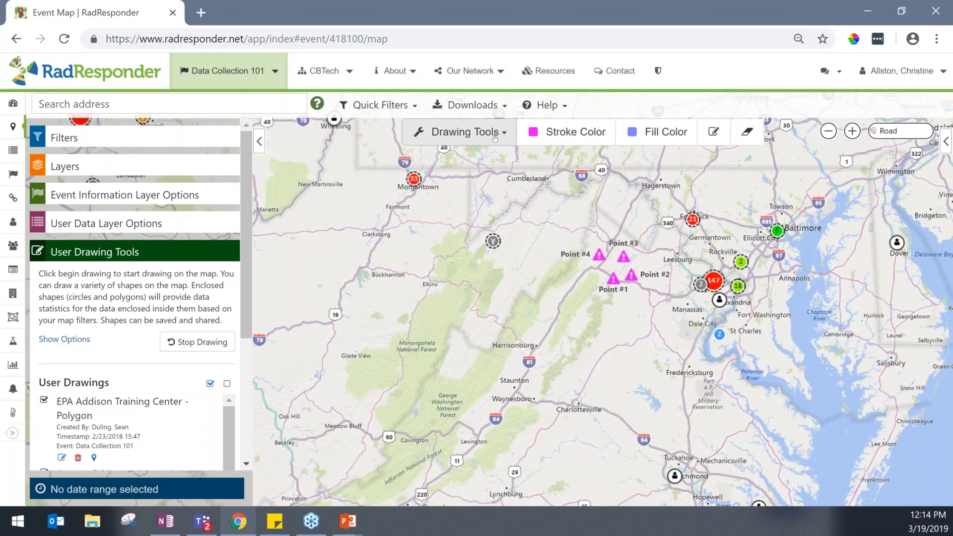
- Draw a four-segment zigzag line about 175 miles long, from west of Harrisonburg up to the area southeast of Morgantown
left_click(494, 138)
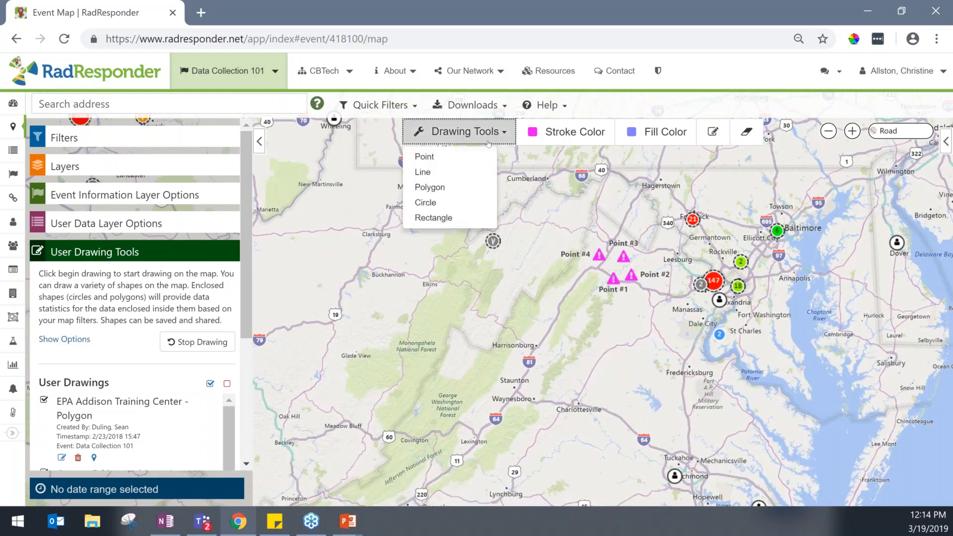
left_click(451, 174)
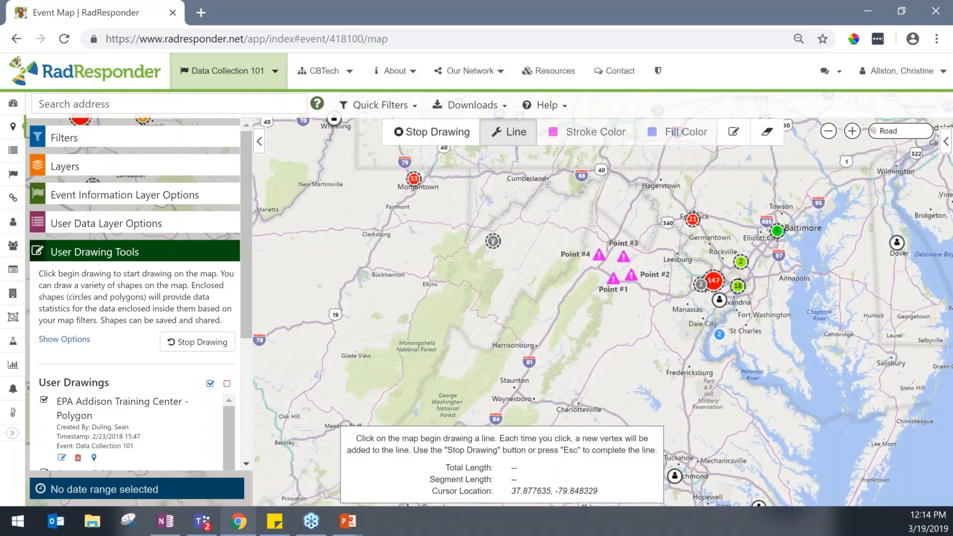
left_click(561, 326)
left_click(588, 298)
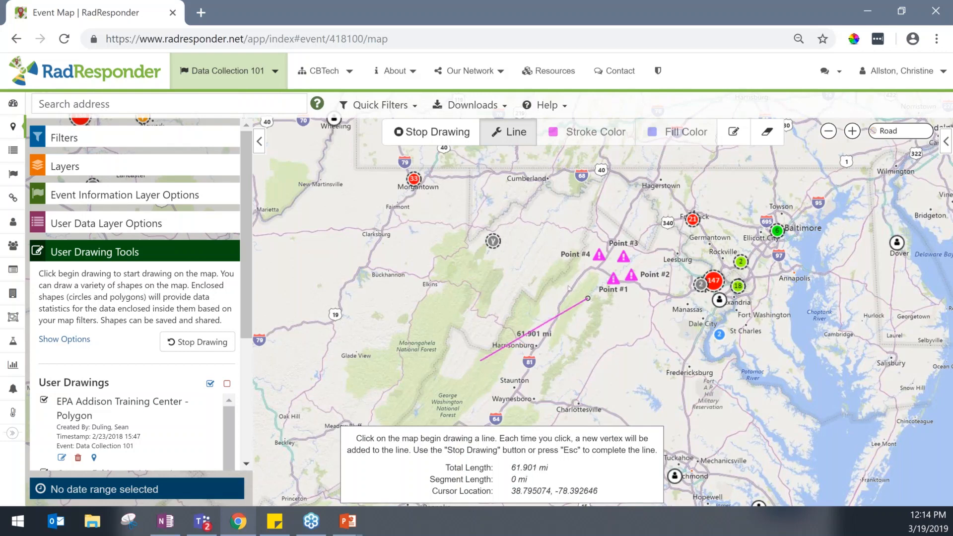
left_click(521, 254)
left_click(464, 283)
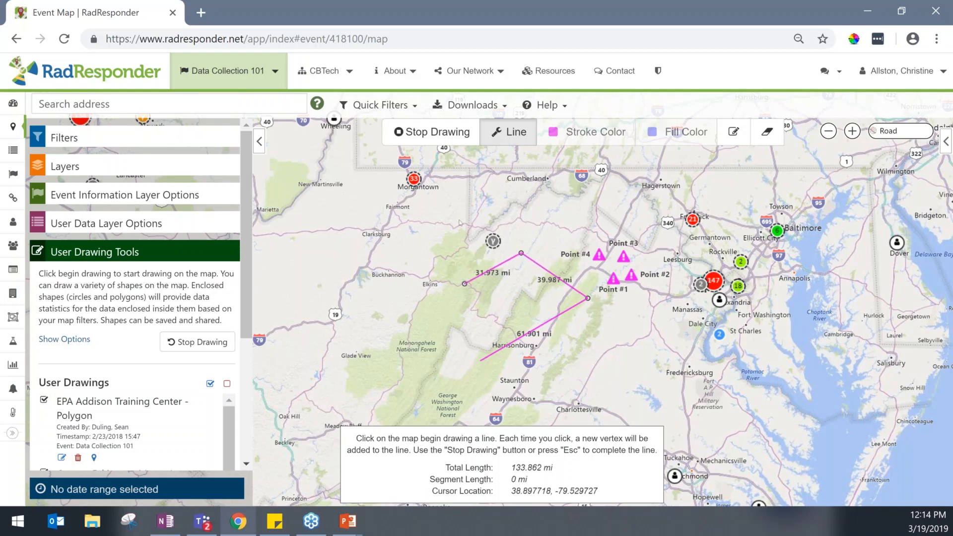
left_click(471, 201)
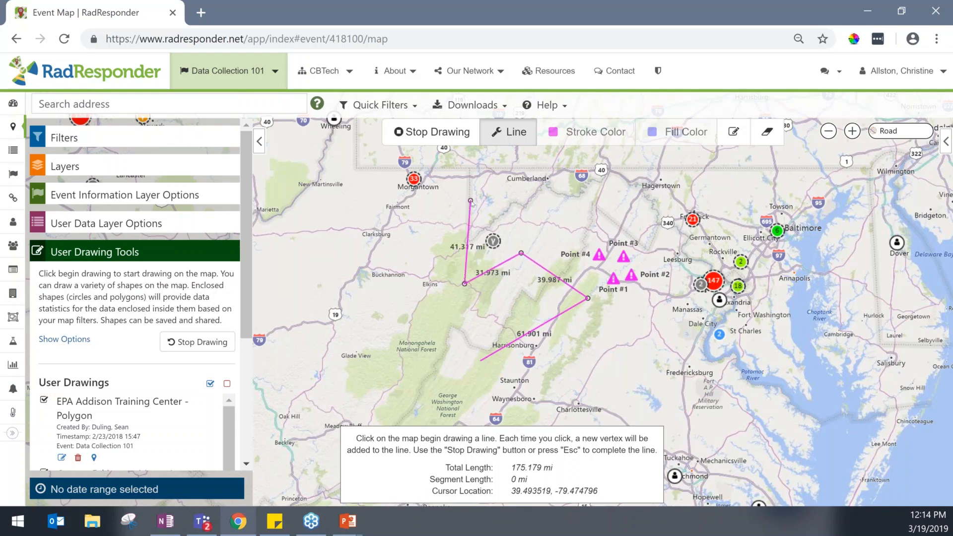
key("Escape")
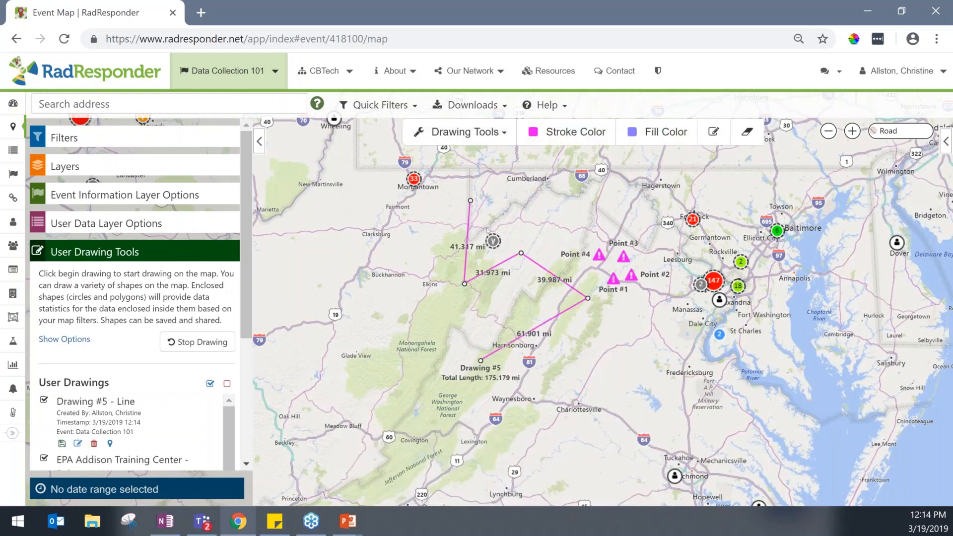
- Draw a circle of about 4,623 square miles centered east of Harrisonburg, reaching down to Charlottesville
left_click(497, 135)
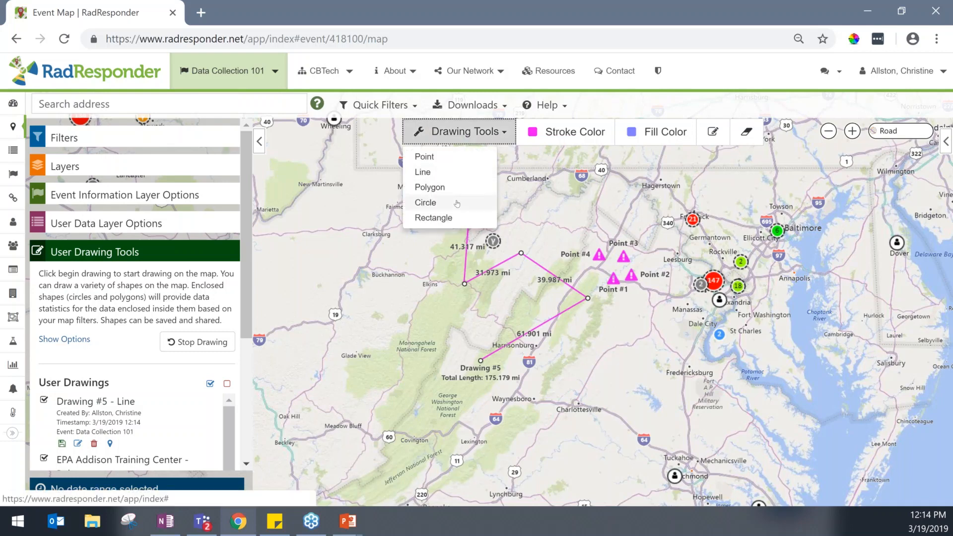
left_click(456, 204)
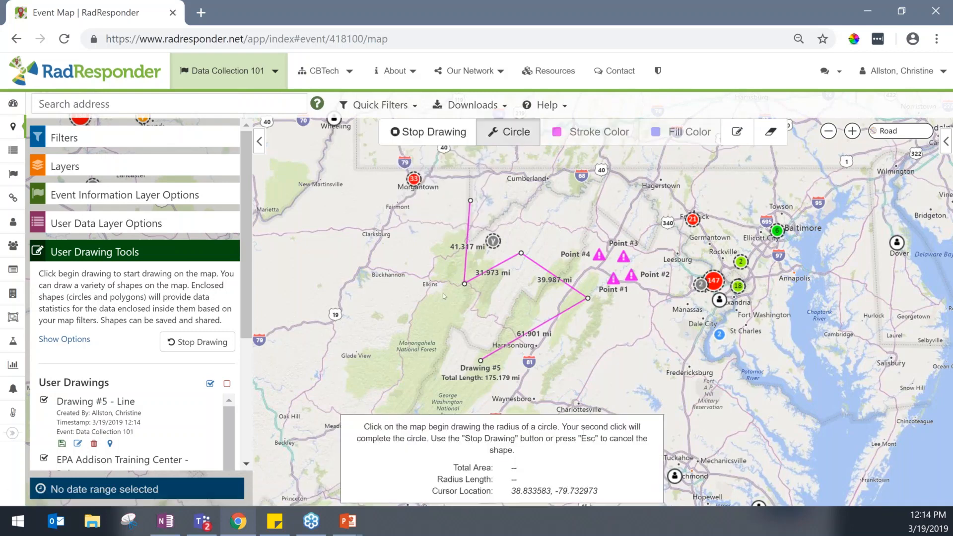
left_click(574, 341)
left_click(651, 342)
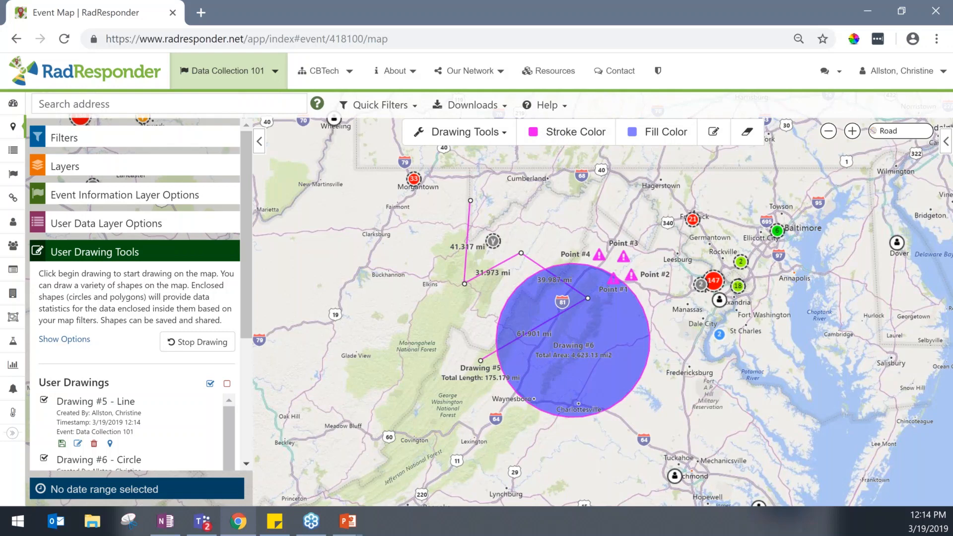
- Draw an eight-vertex polygon of about 3,374 square miles west of the circle, spanning from Clarksburg down to Glade View
left_click(464, 131)
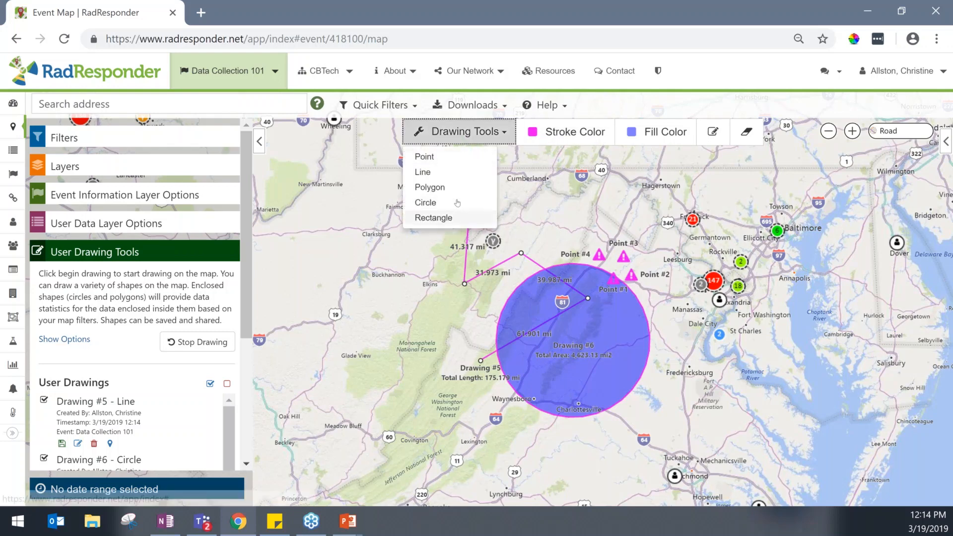
left_click(445, 188)
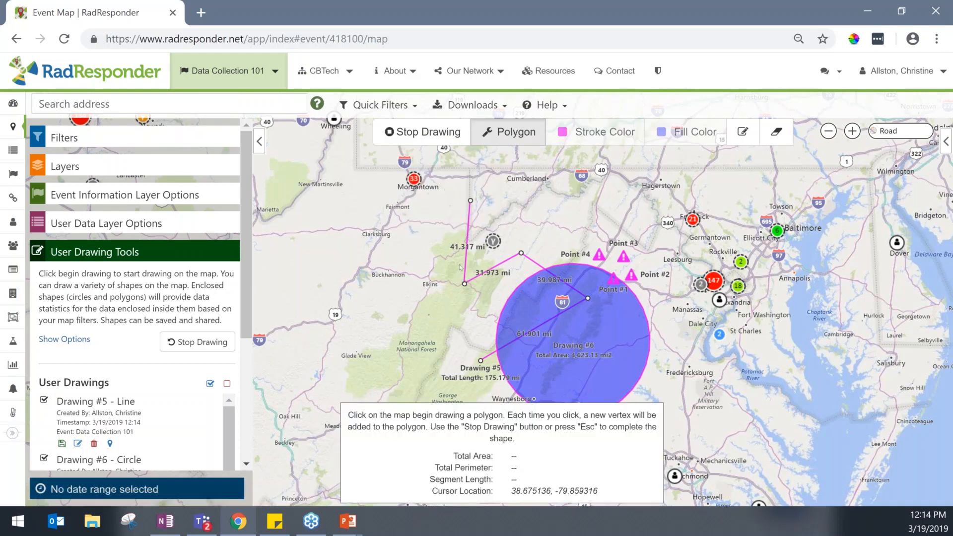
left_click(429, 313)
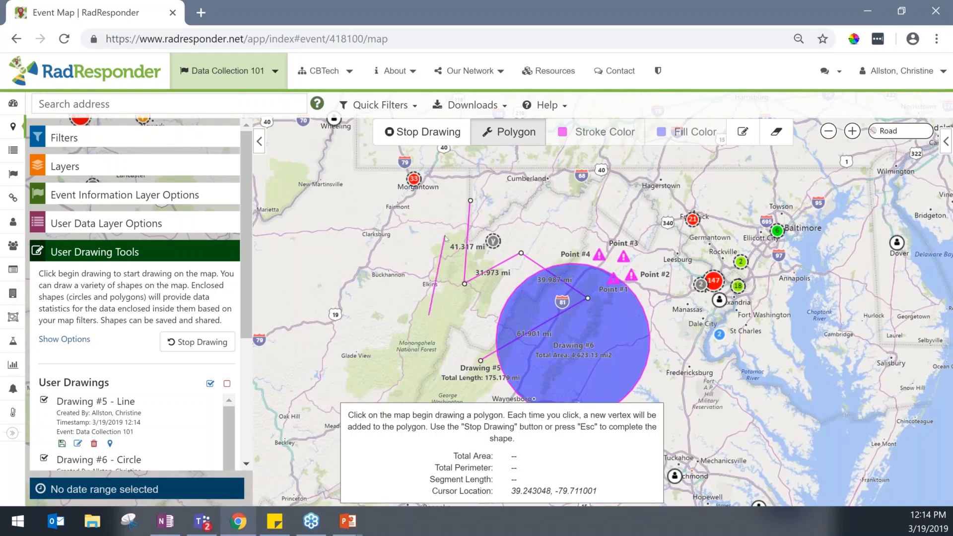
left_click(444, 236)
left_click(375, 214)
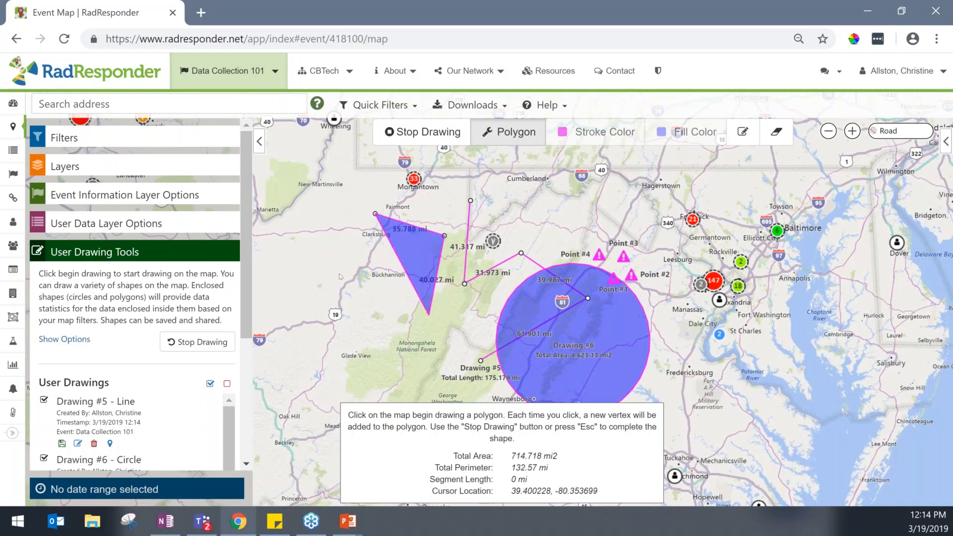
left_click(339, 273)
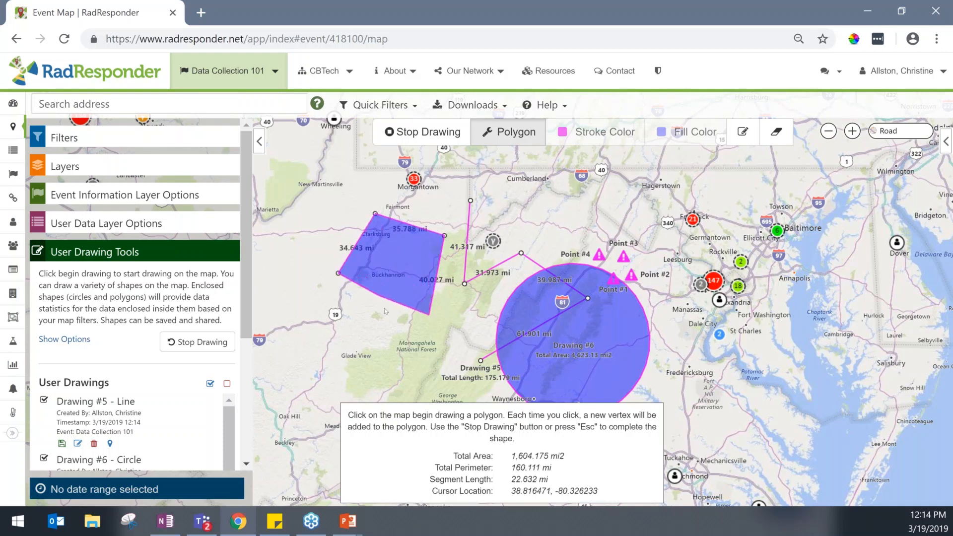
left_click(352, 364)
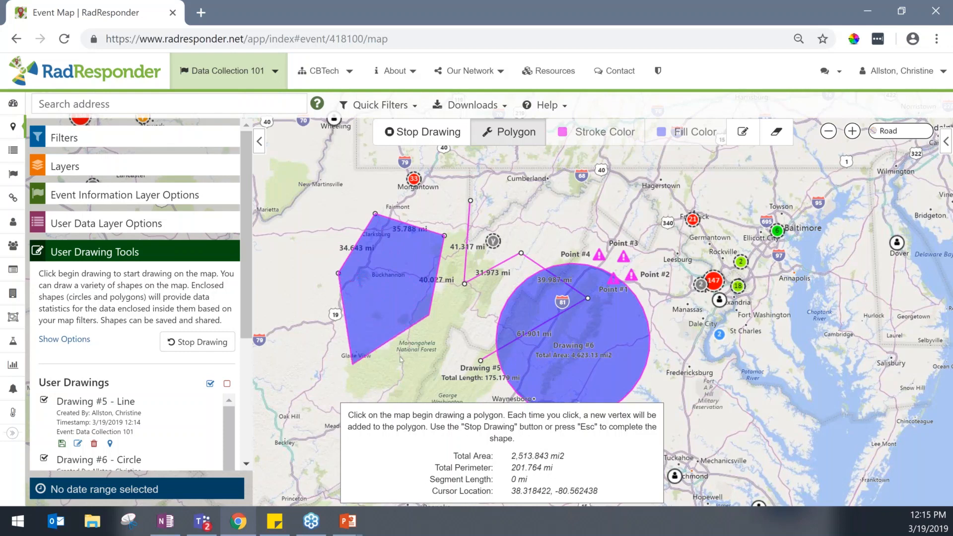
left_click(433, 364)
left_click(479, 311)
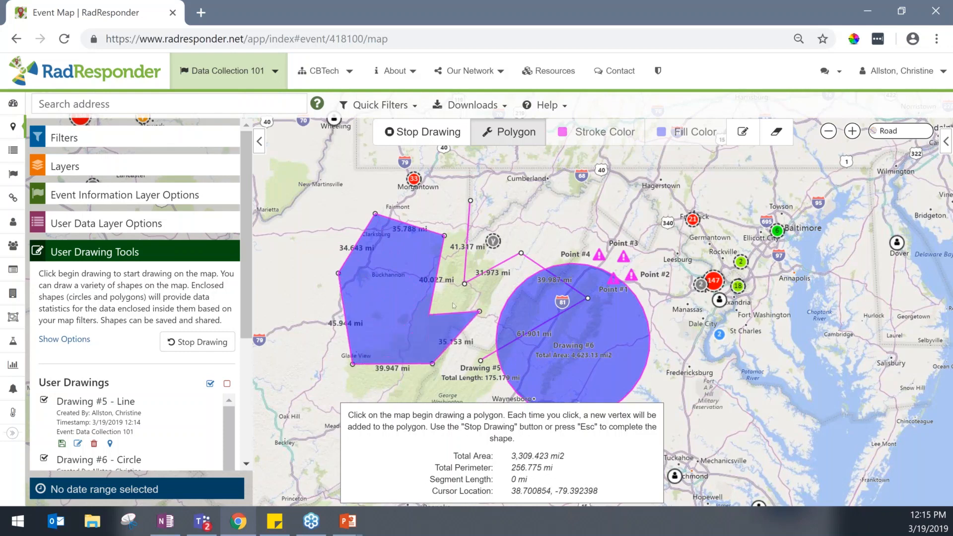
left_click(453, 303)
key("Escape")
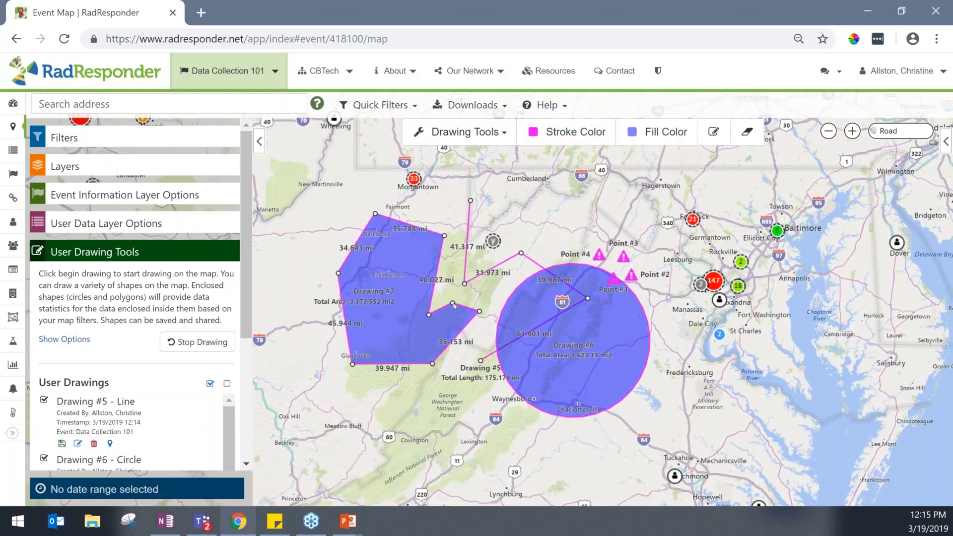
- Review the new line, circle and polygon entries in the User Drawings list
scroll(182, 418, "down", 3)
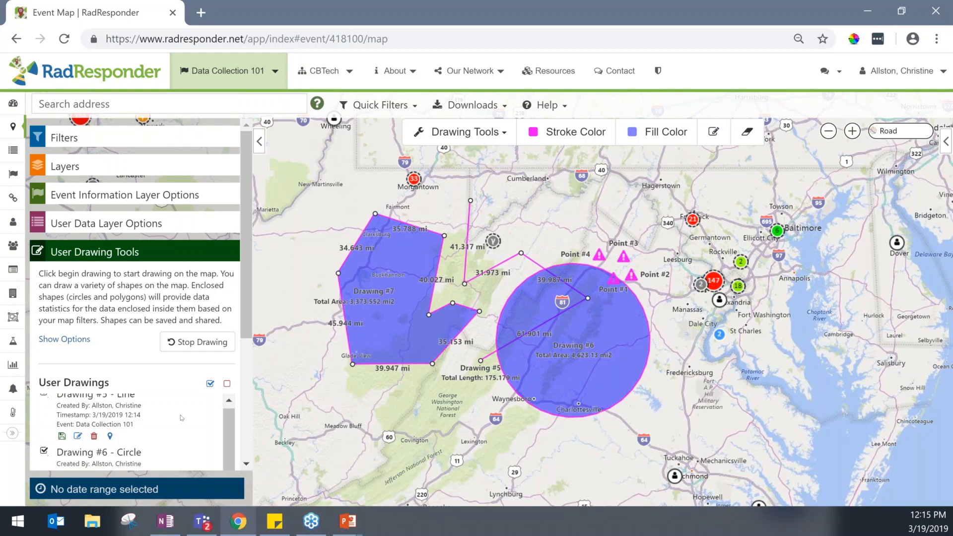
scroll(182, 418, "up", 3)
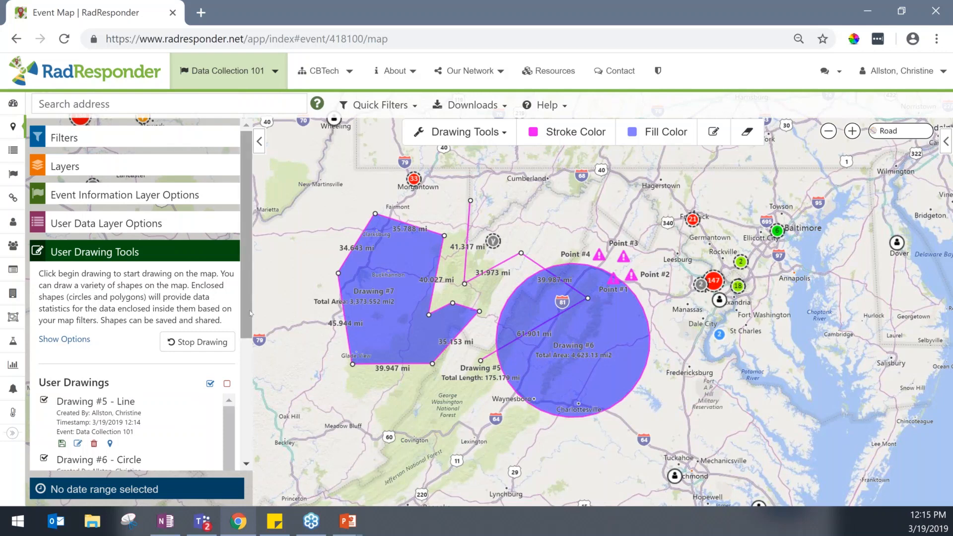
right_click(243, 334)
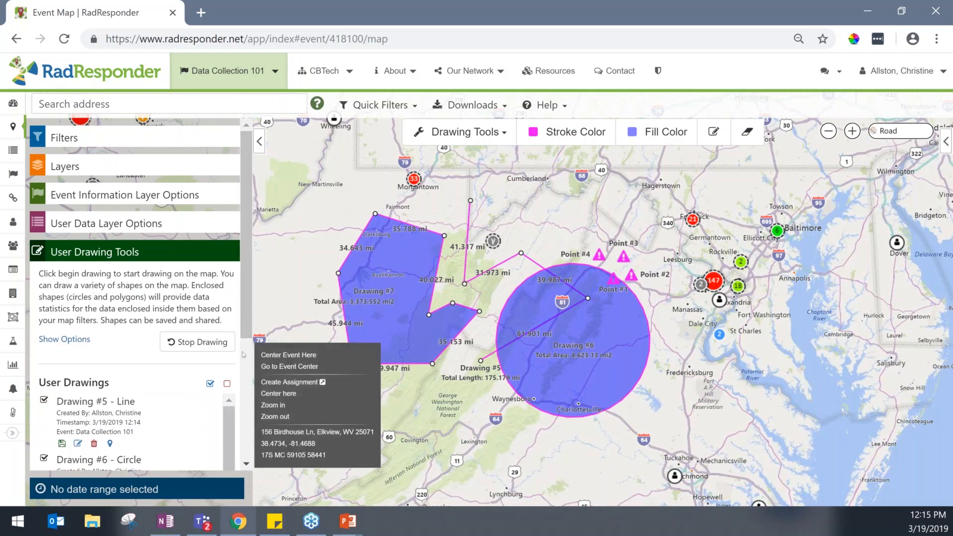
left_click(243, 334)
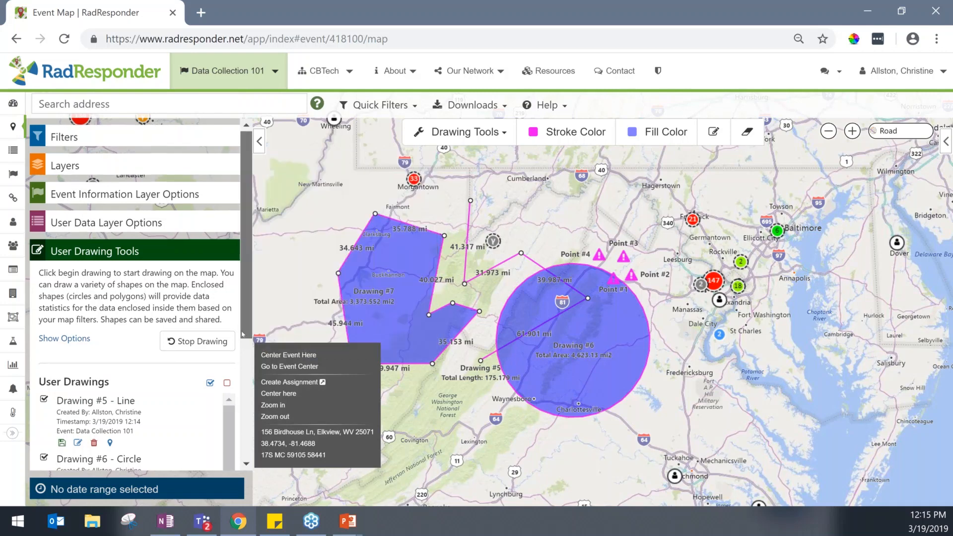
left_click_drag(243, 334, 241, 430)
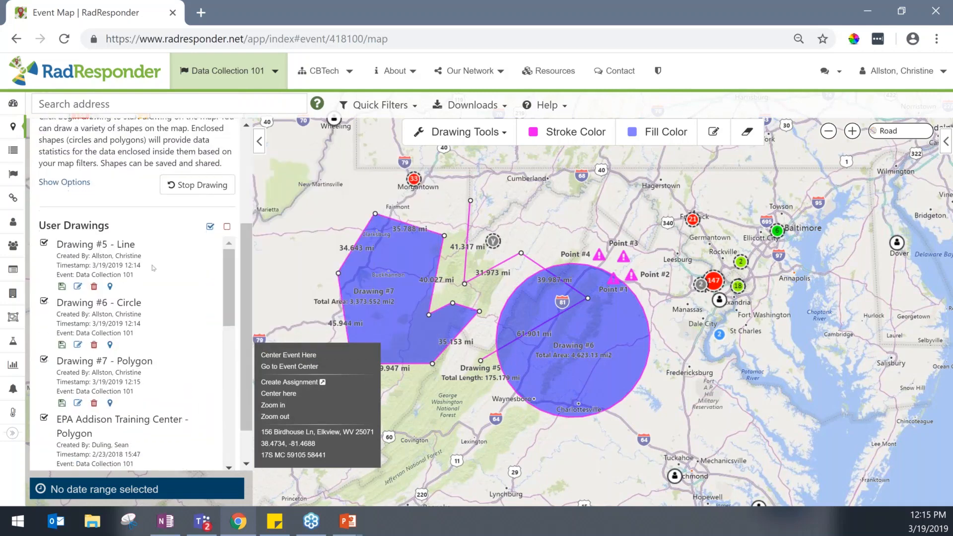
right_click(328, 308)
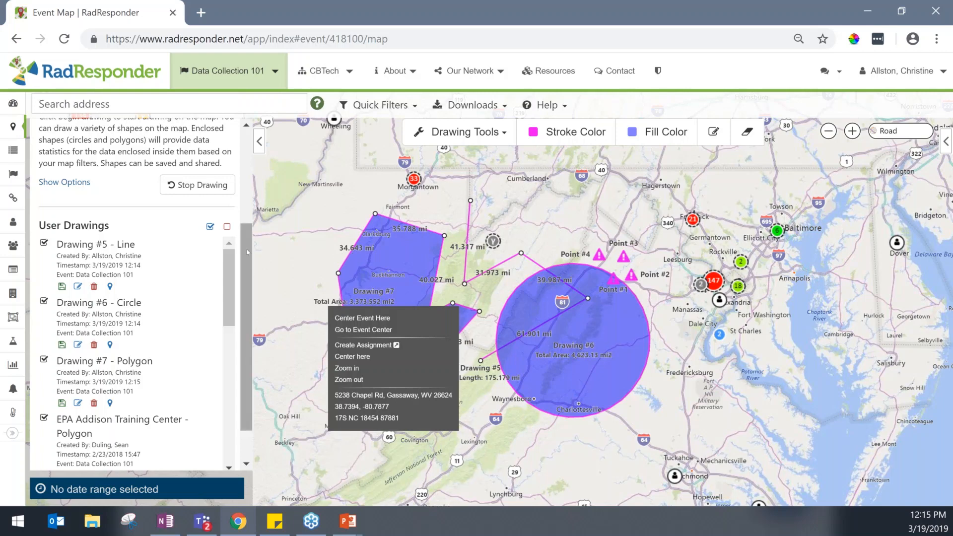
- Show the drawing options and set the distance unit to m and the area unit to m2
scroll(247, 250, "up", 2)
right_click(246, 236)
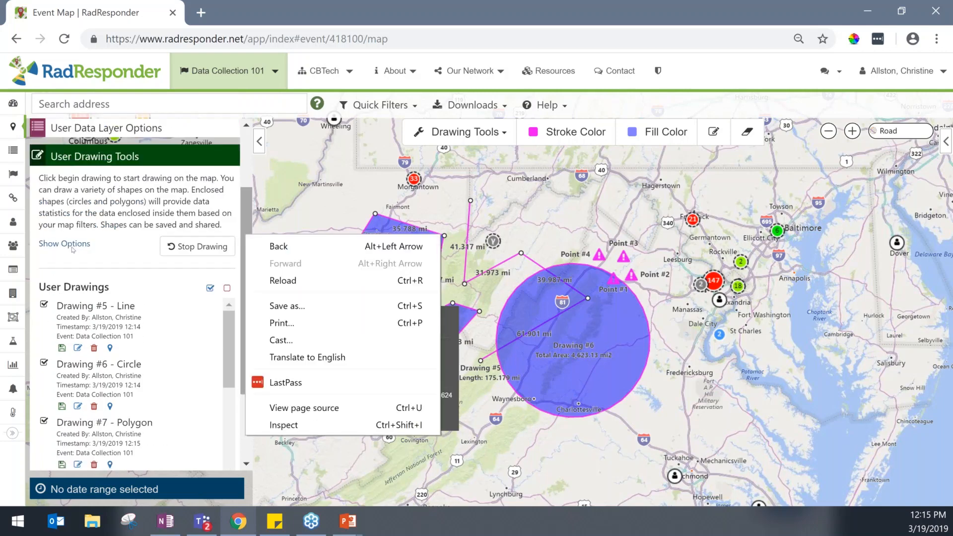
left_click(73, 247)
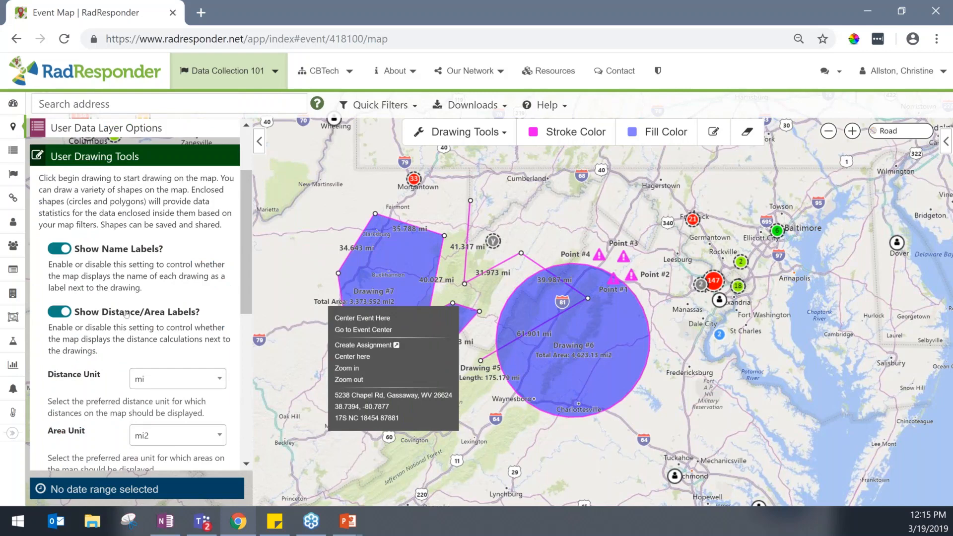
scroll(126, 313, "down", 1)
left_click(149, 329)
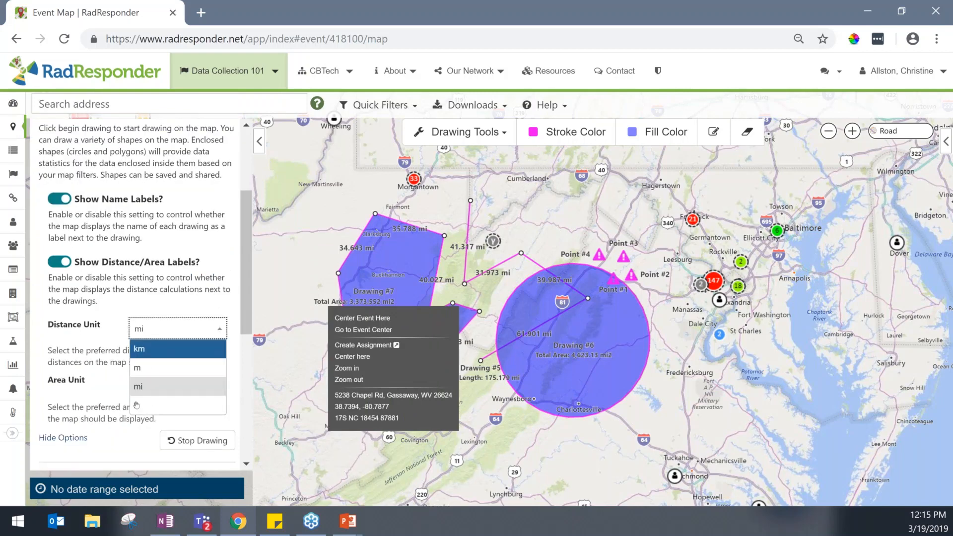
left_click(142, 367)
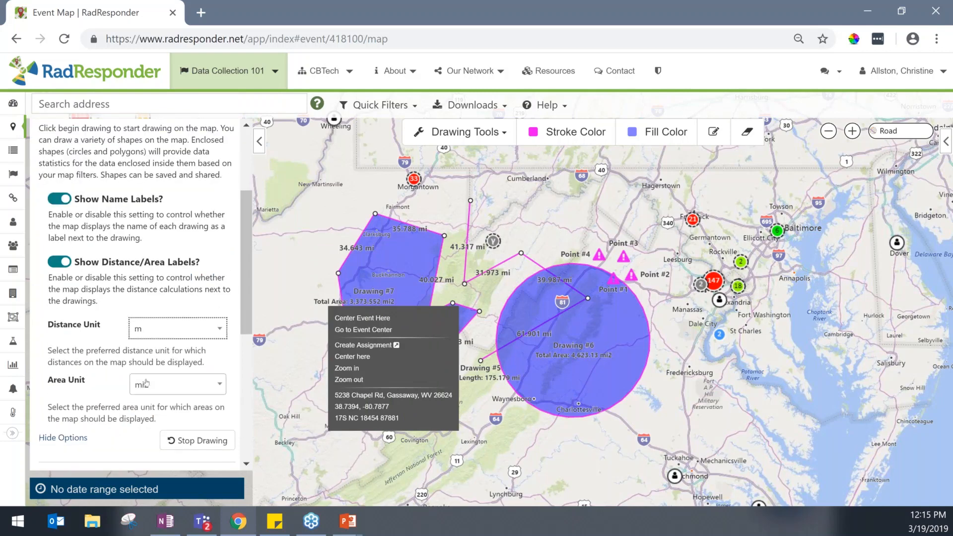
left_click(146, 382)
left_click(147, 422)
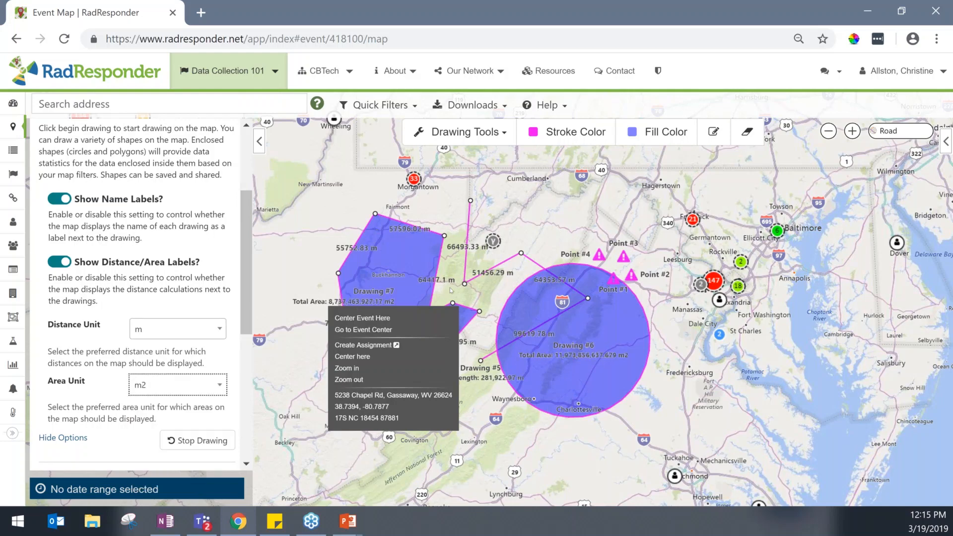
left_click(278, 307)
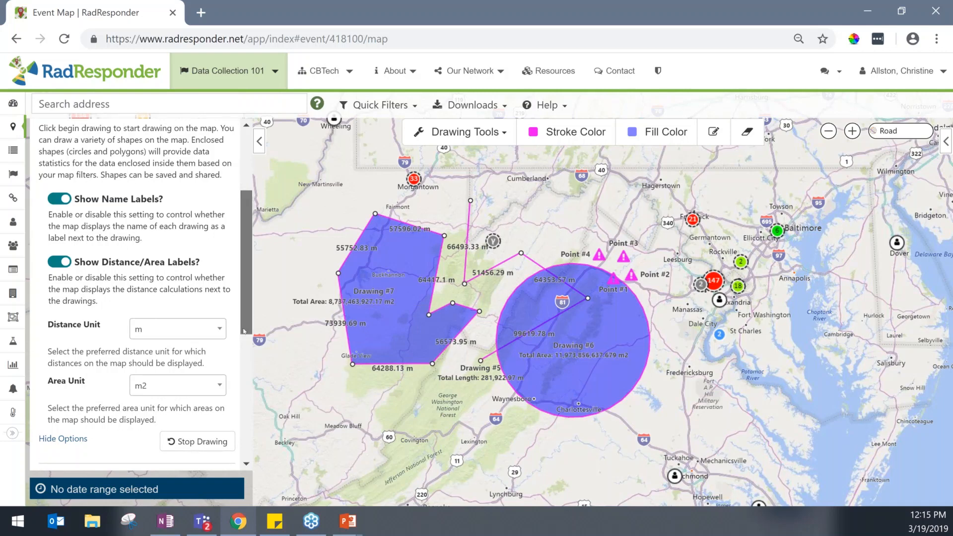
- Save the line drawing under the name Testing Line 1 with sharing turned off
scroll(243, 331, "down", 3)
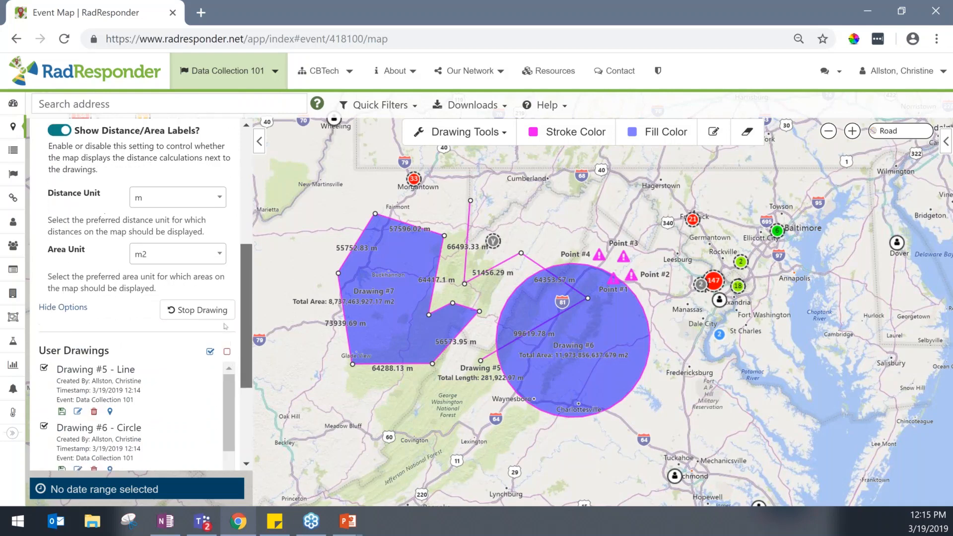
scroll(226, 326, "down", 3)
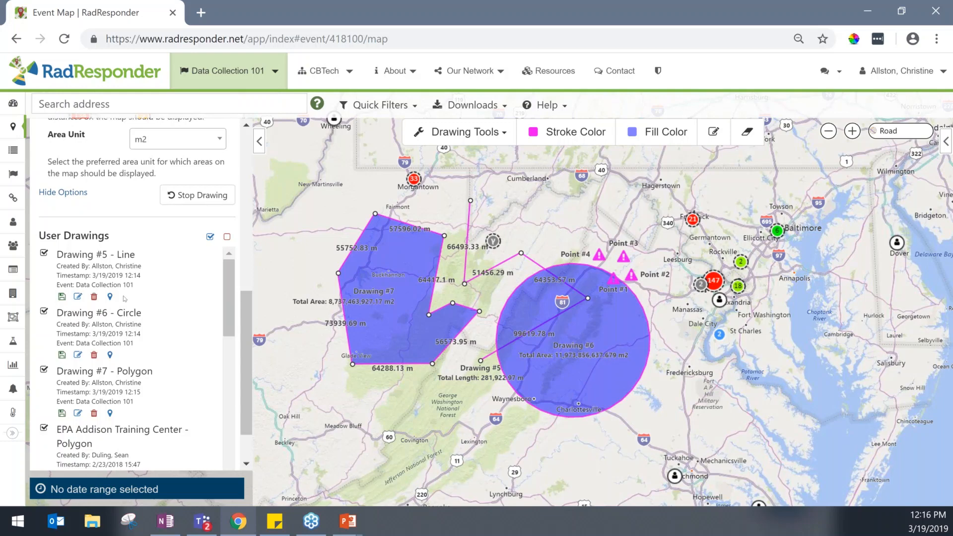
left_click(61, 296)
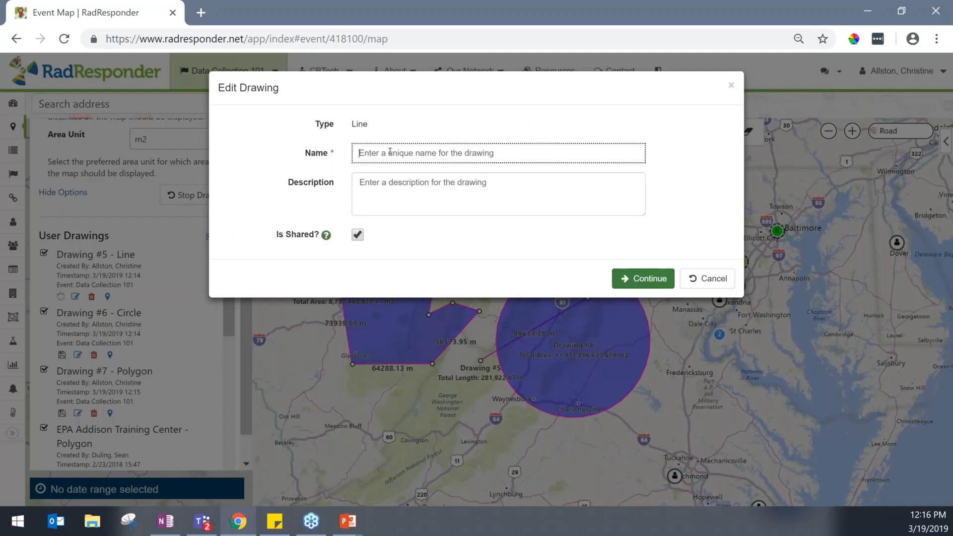
type("Testing Line 1")
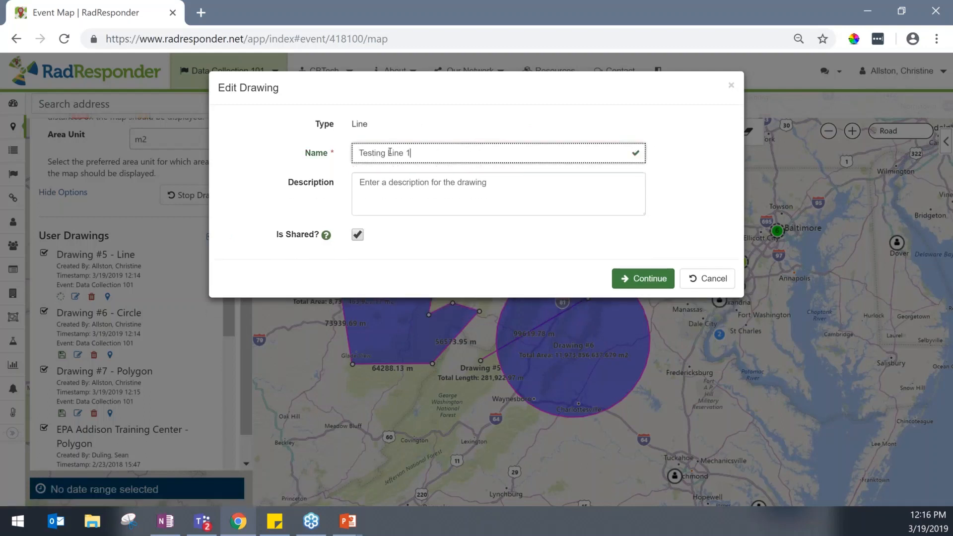
left_click(415, 192)
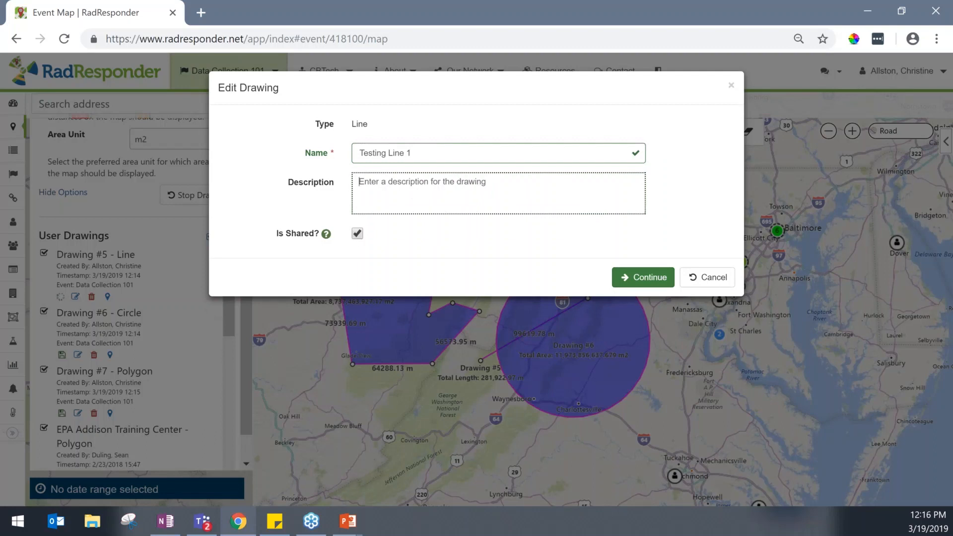
mouse_move(326, 236)
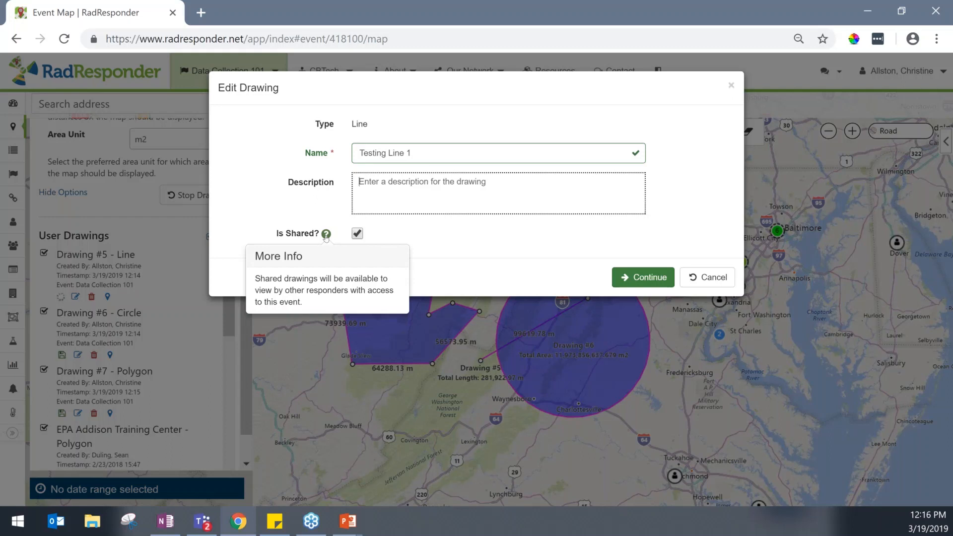
left_click(357, 234)
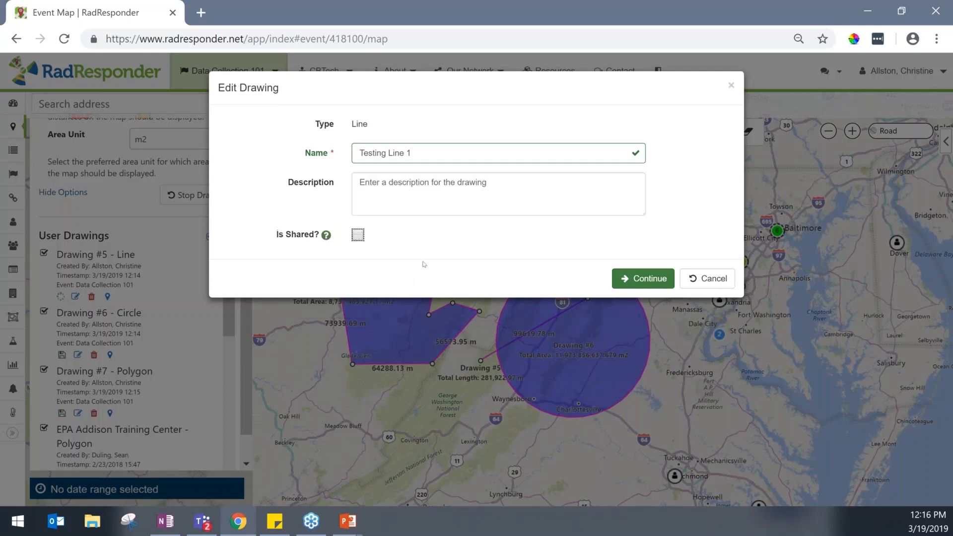
left_click(643, 278)
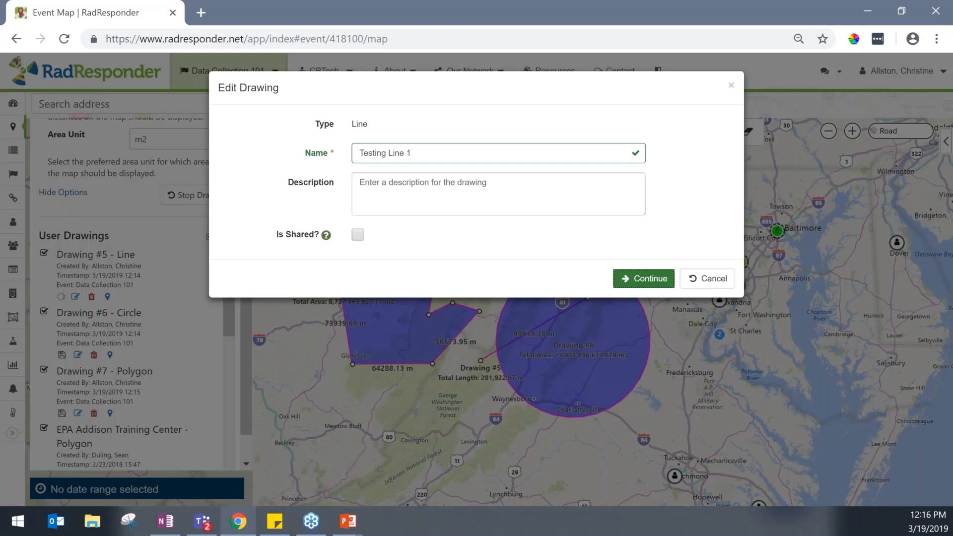
left_click(643, 278)
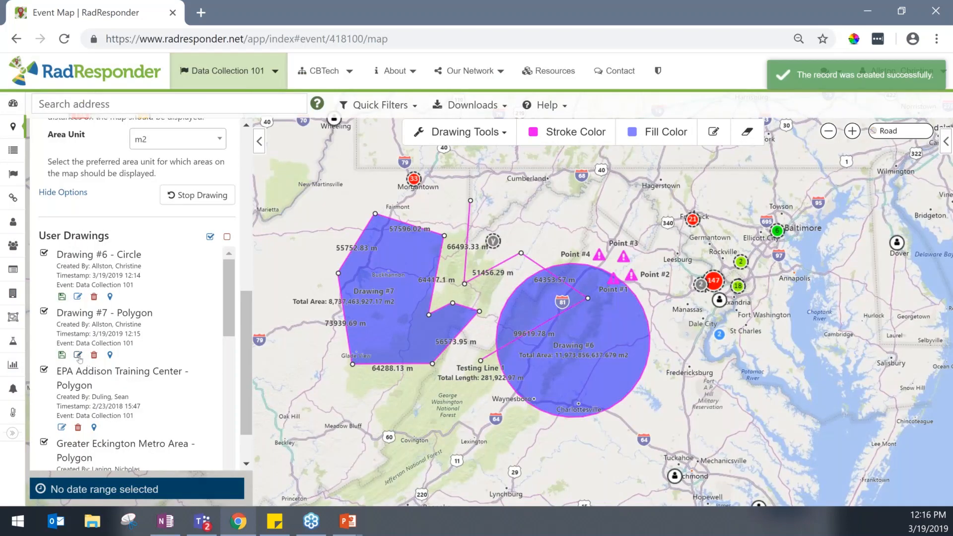
- Save the new polygon drawing under the name Testing 2
left_click(62, 354)
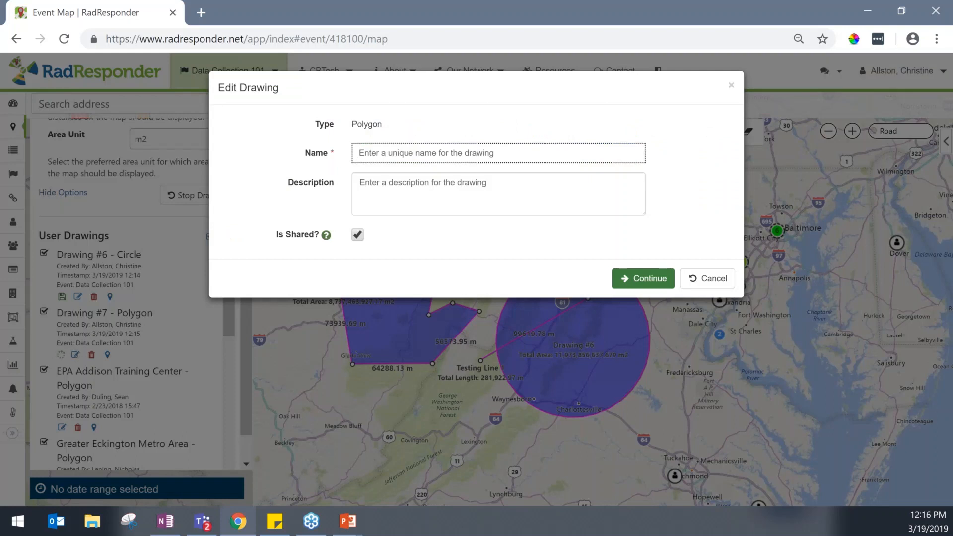
type("Testing 2")
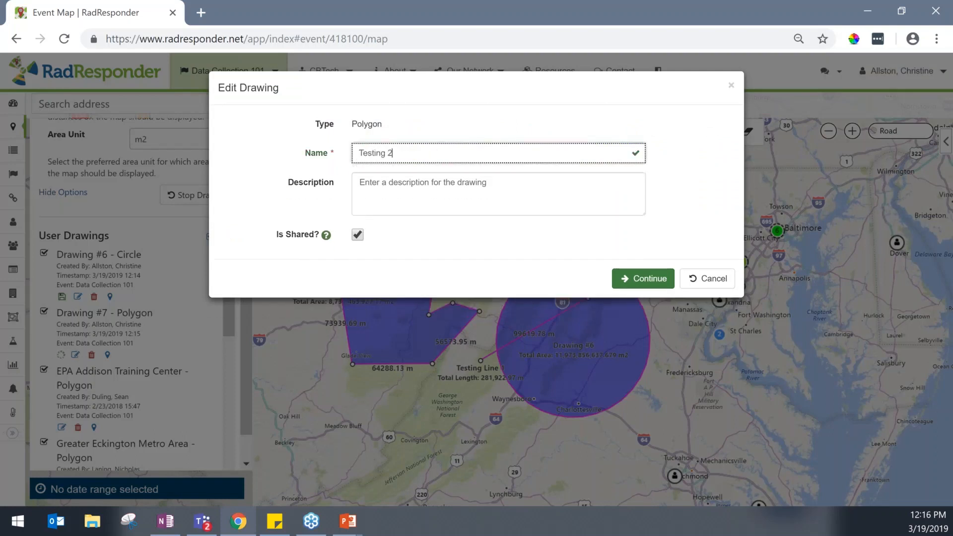
left_click(643, 278)
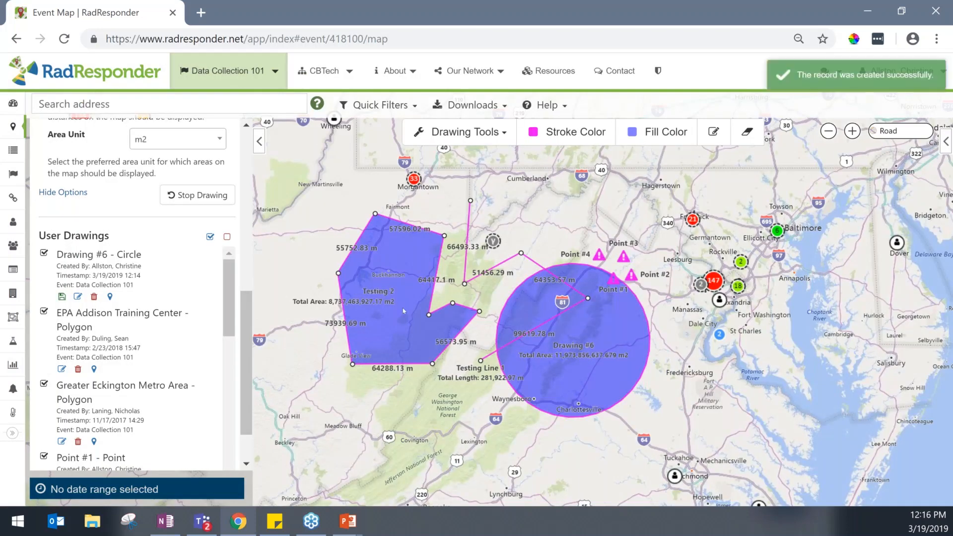
- Open the details of the Testing 2 polygon from the map and view its data statistics
left_click(425, 284)
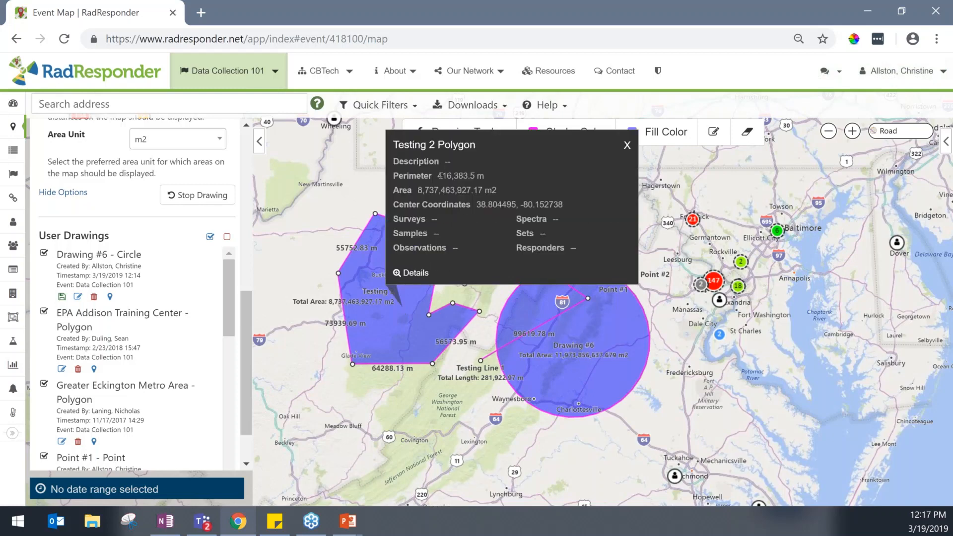
left_click(412, 272)
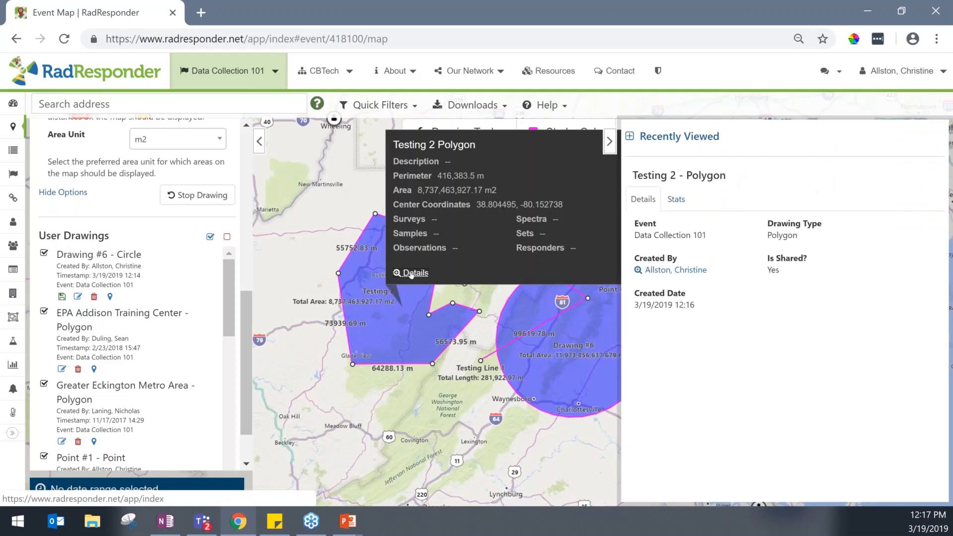
left_click(676, 200)
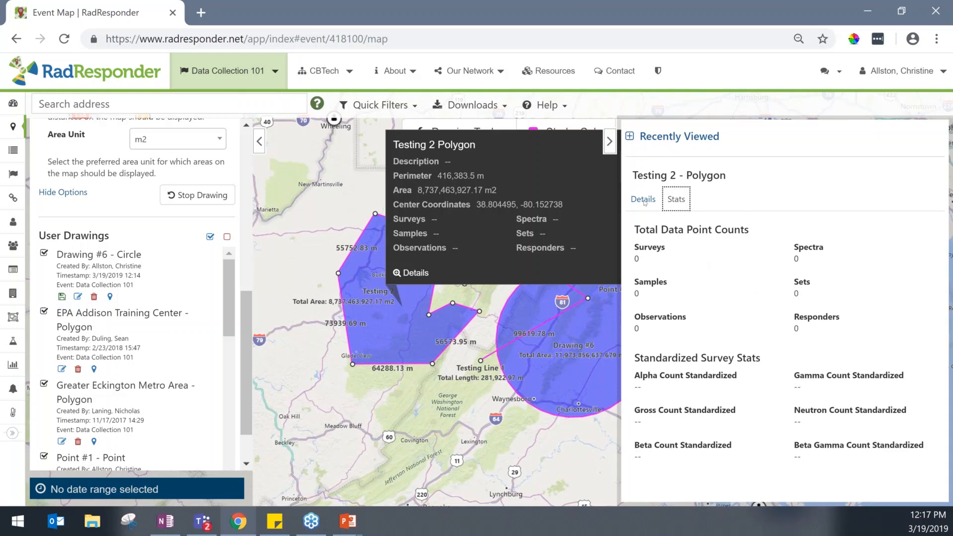
- Close the Testing 2 details and turn off the Drawing Layer on the map
left_click(610, 142)
scroll(134, 298, "up", 10)
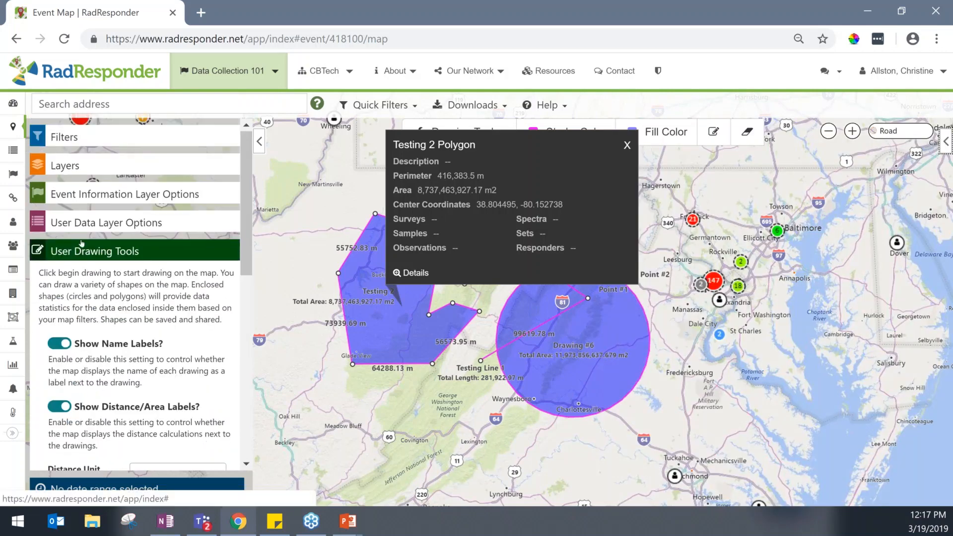
left_click(82, 248)
left_click(65, 166)
scroll(204, 256, "down", 5)
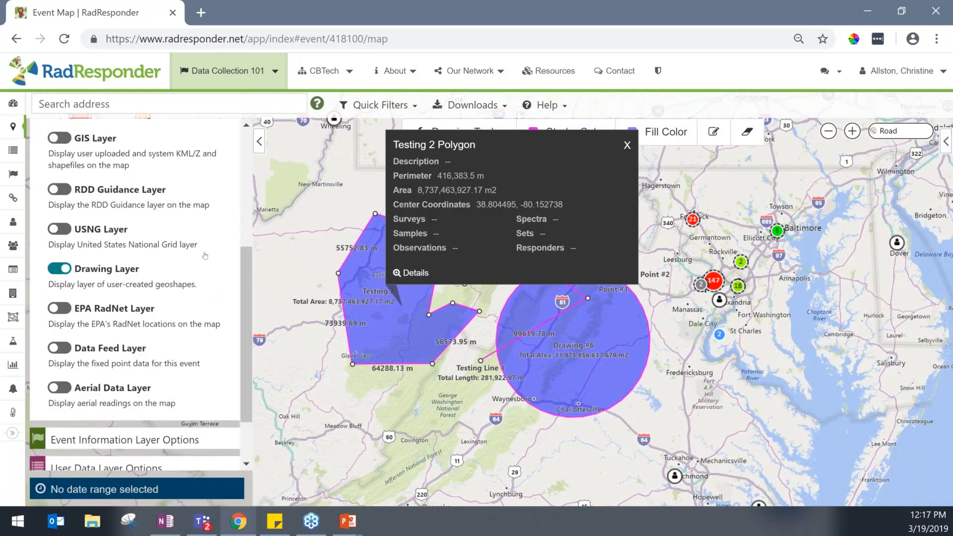
left_click(205, 256)
scroll(93, 162, "up", 5)
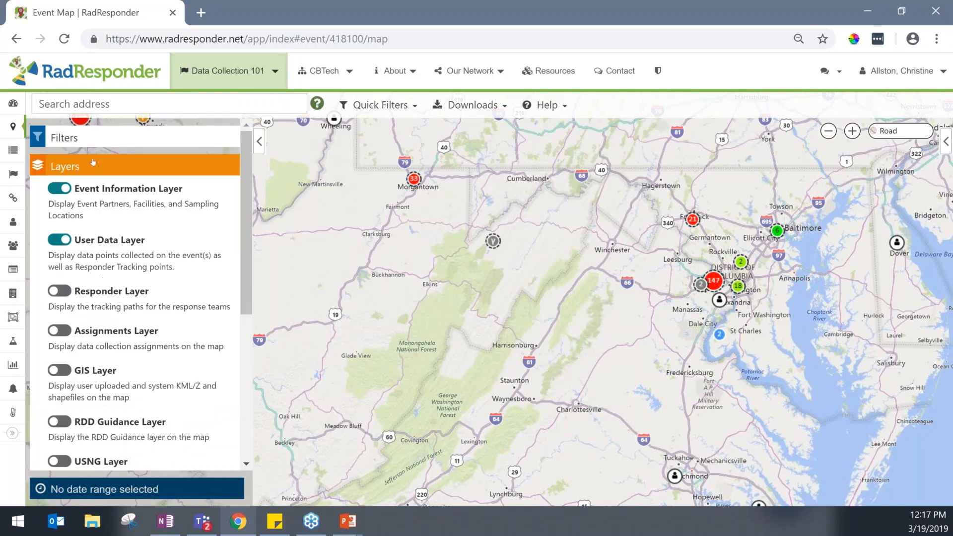
left_click(93, 162)
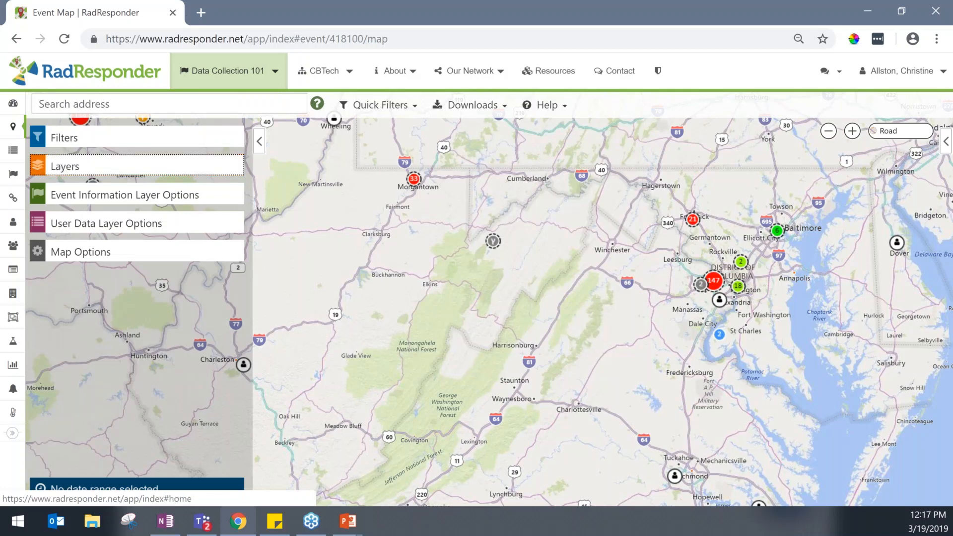
- Leave the map without saving the local drawings and search the events for rdd
left_click(233, 71)
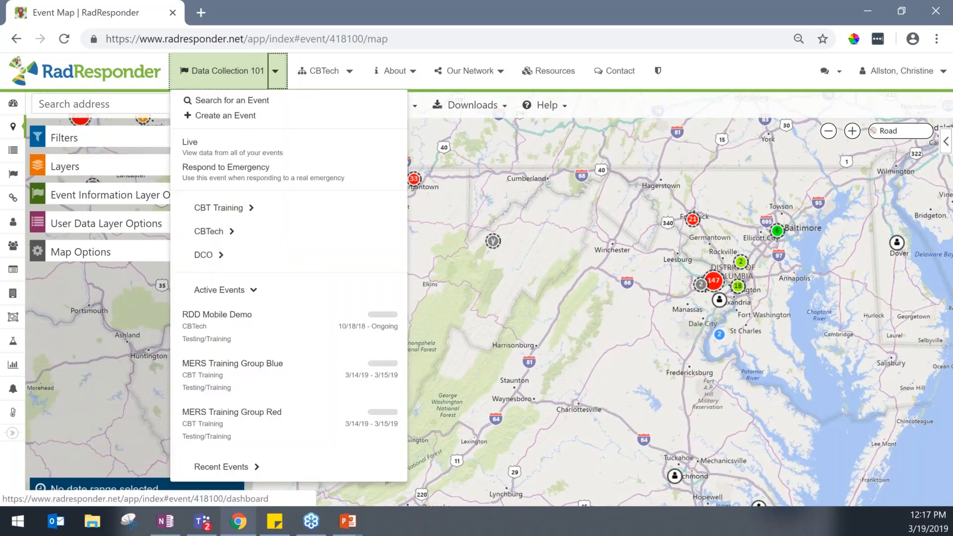
left_click(245, 101)
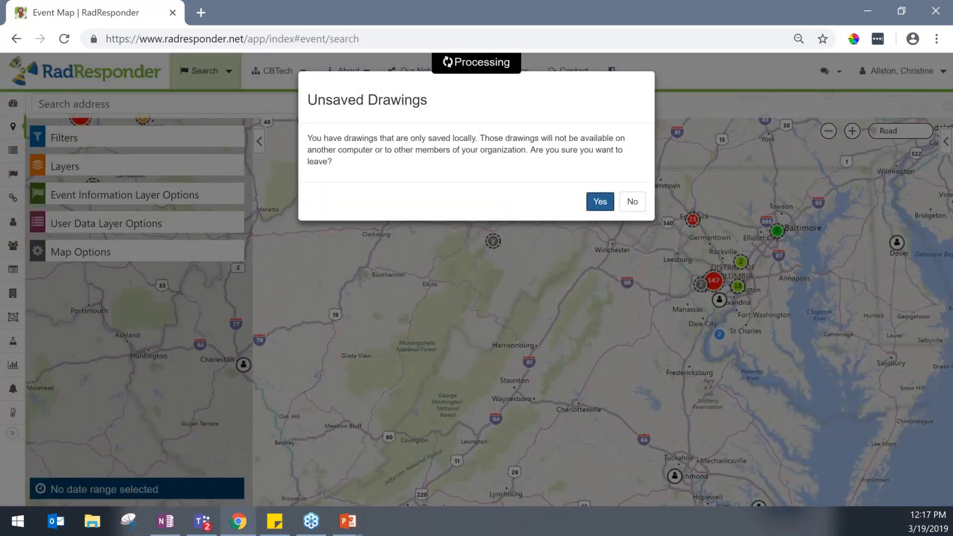
left_click(599, 203)
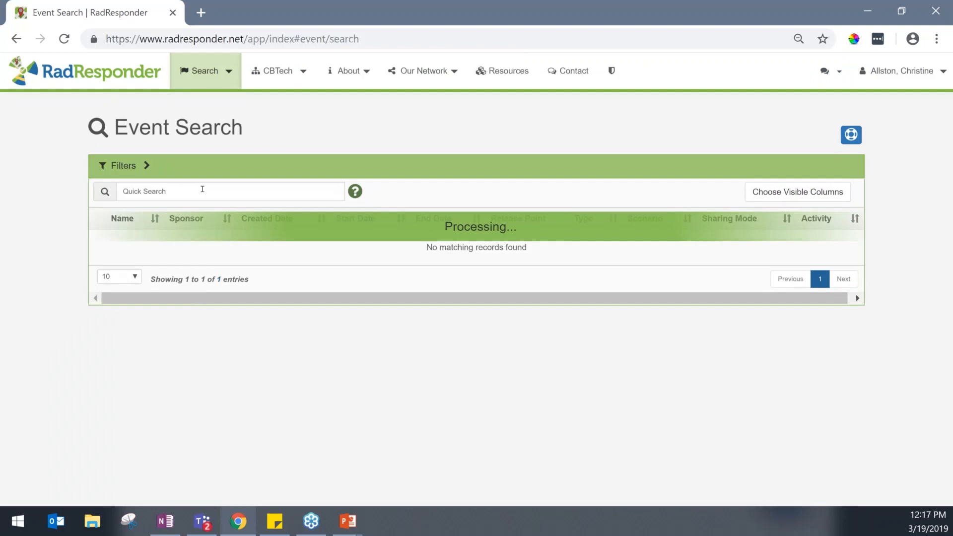
type("rdd")
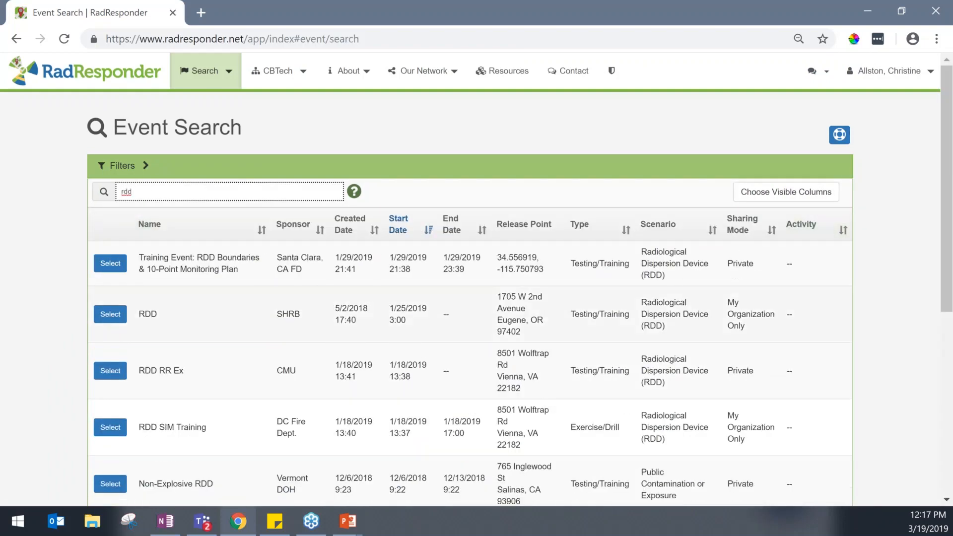
- Select the RDD RR Ex event and open its map with the list of layers expanded
left_click(111, 371)
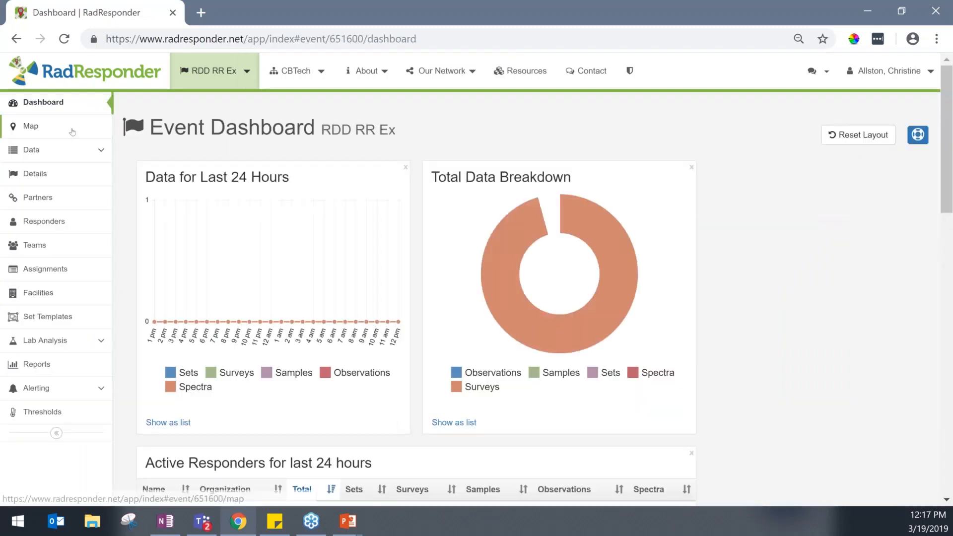
left_click(72, 132)
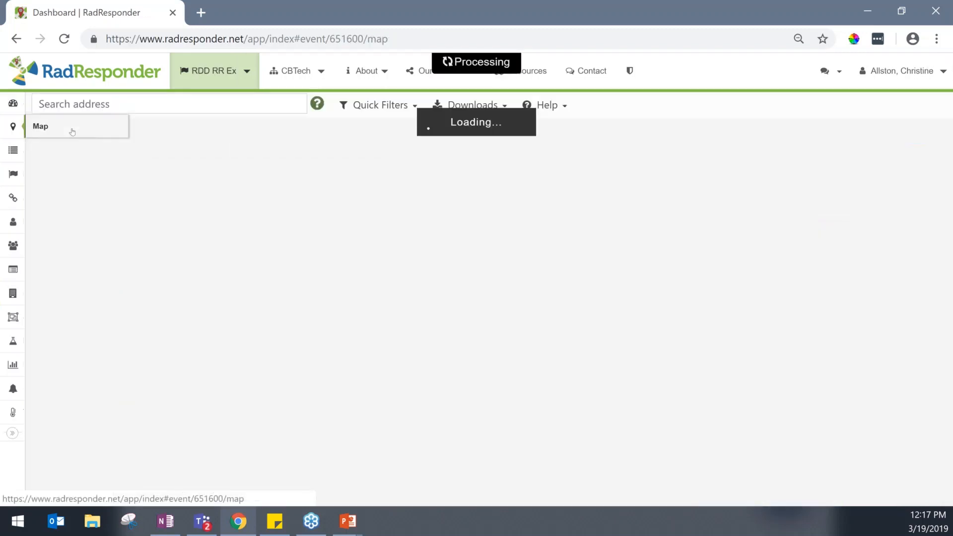
left_click(102, 195)
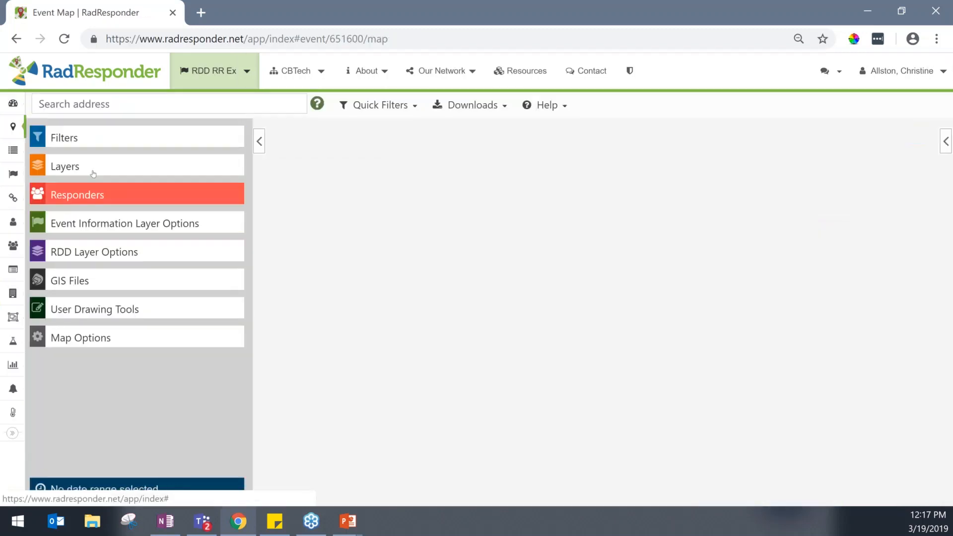
left_click(93, 168)
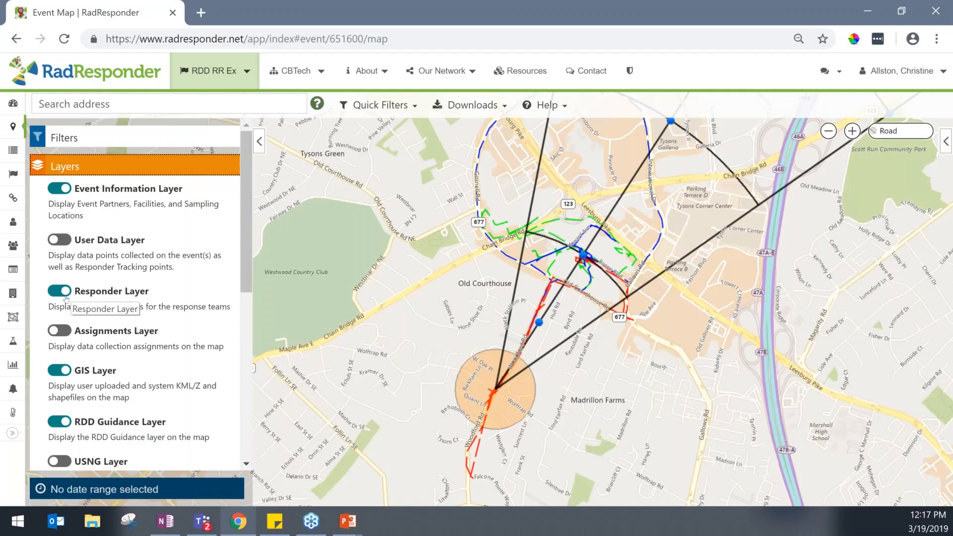
- Show the responder tracking options in place of the layers and look through the listed responders
left_click(93, 167)
left_click(92, 194)
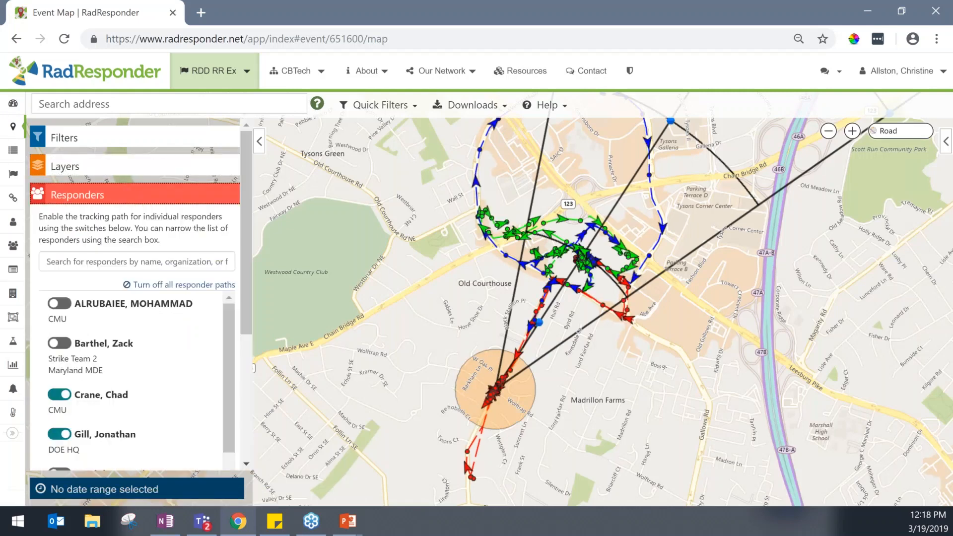
scroll(141, 382, "down", 1)
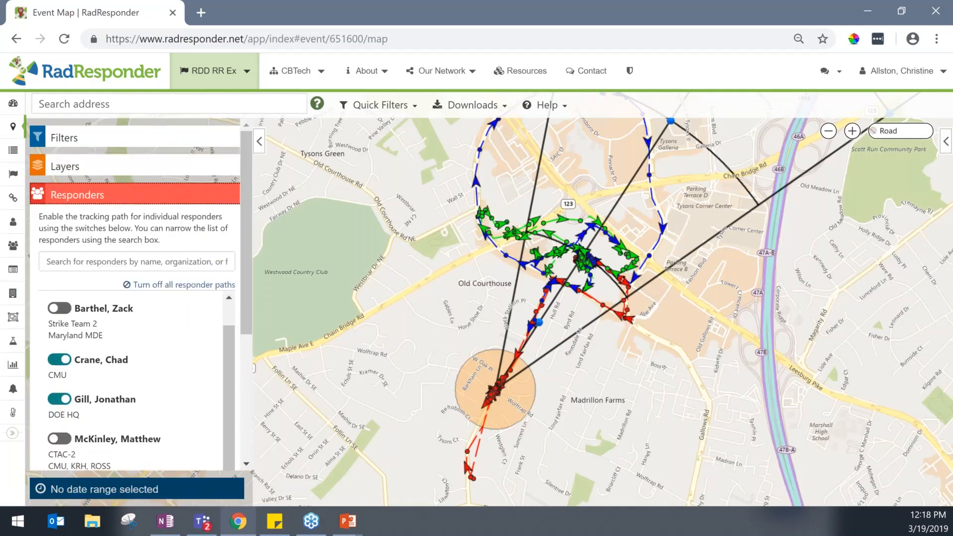
scroll(141, 382, "up", 1)
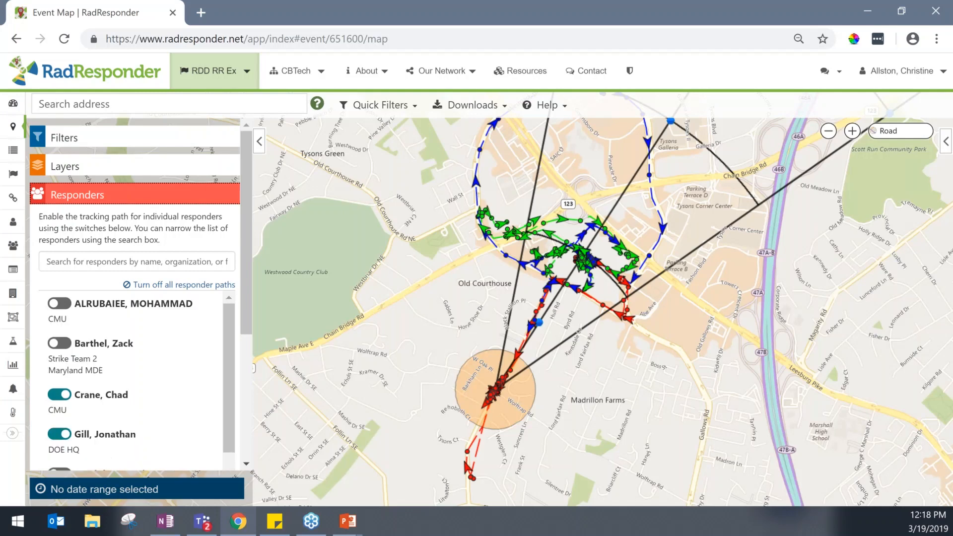
scroll(141, 382, "down", 1)
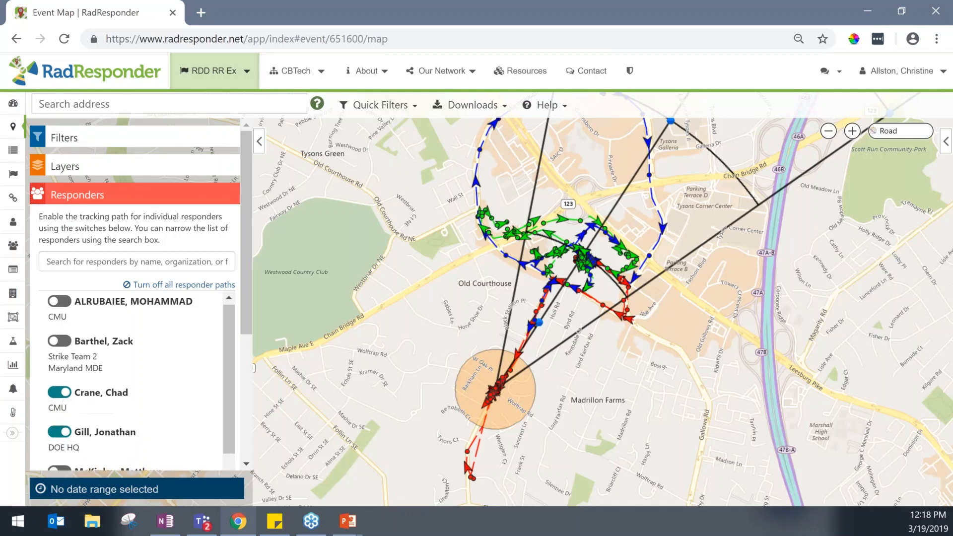
- Turn the enabled CMU responder's tracking path off and back on
left_click(59, 392)
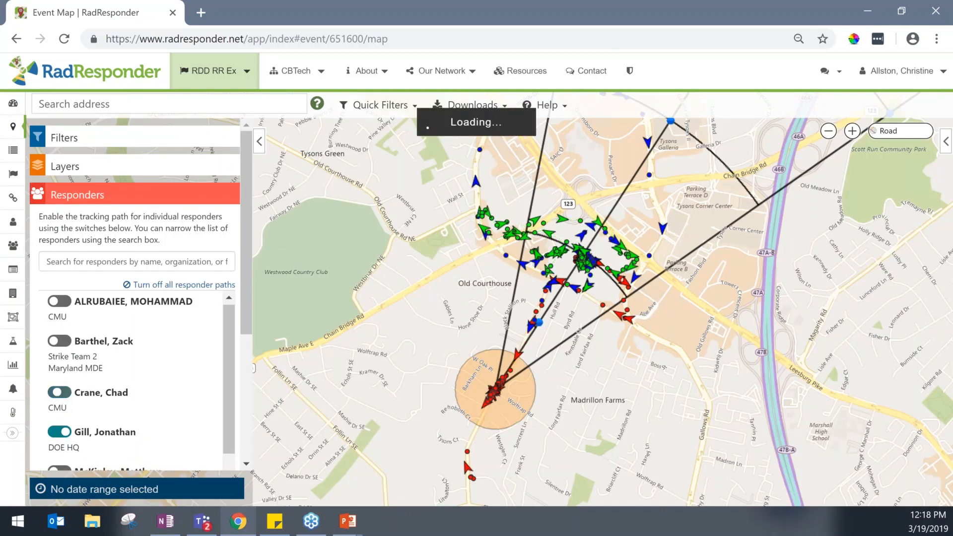
left_click(59, 392)
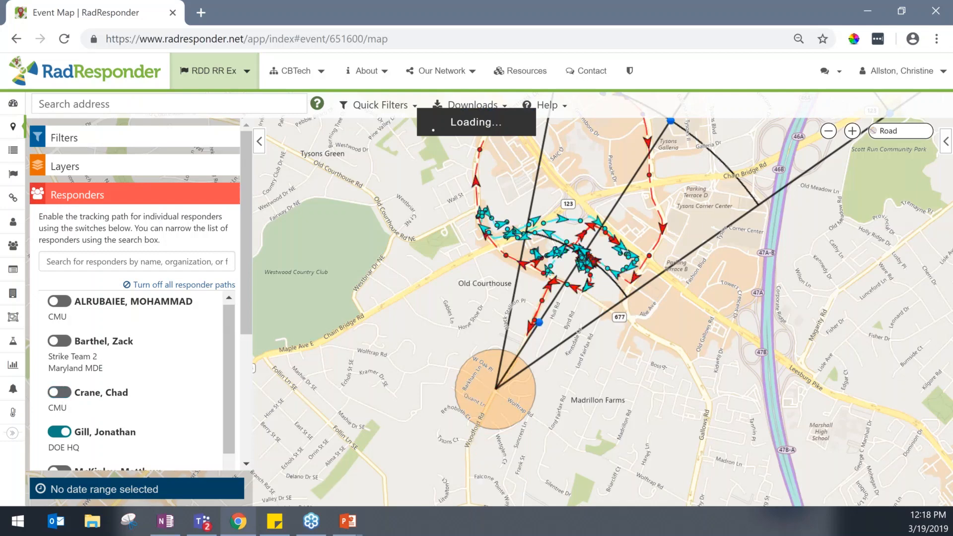
left_click(59, 393)
- Look through the remaining responders and examine the displayed tracking paths on the map
left_click_drag(230, 405, 226, 441)
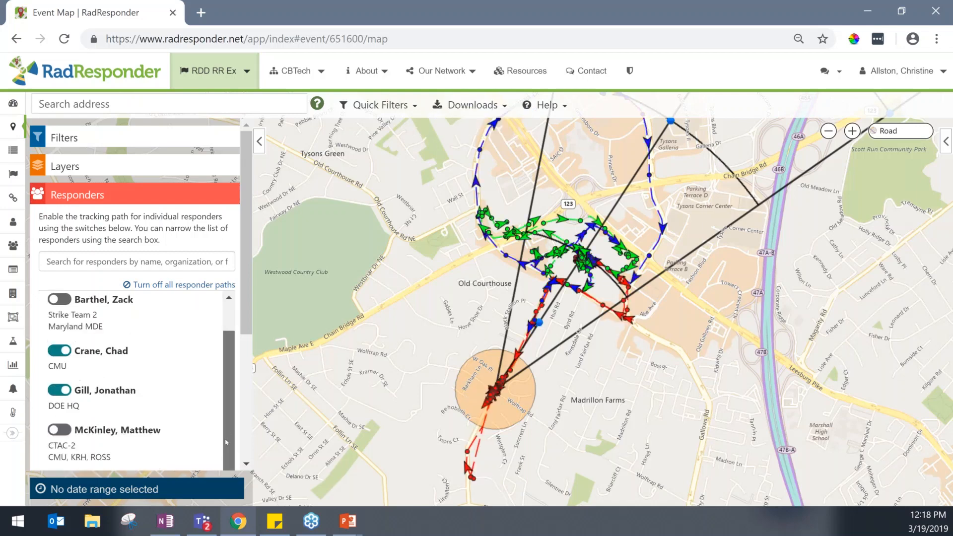
scroll(227, 442, "down", 1)
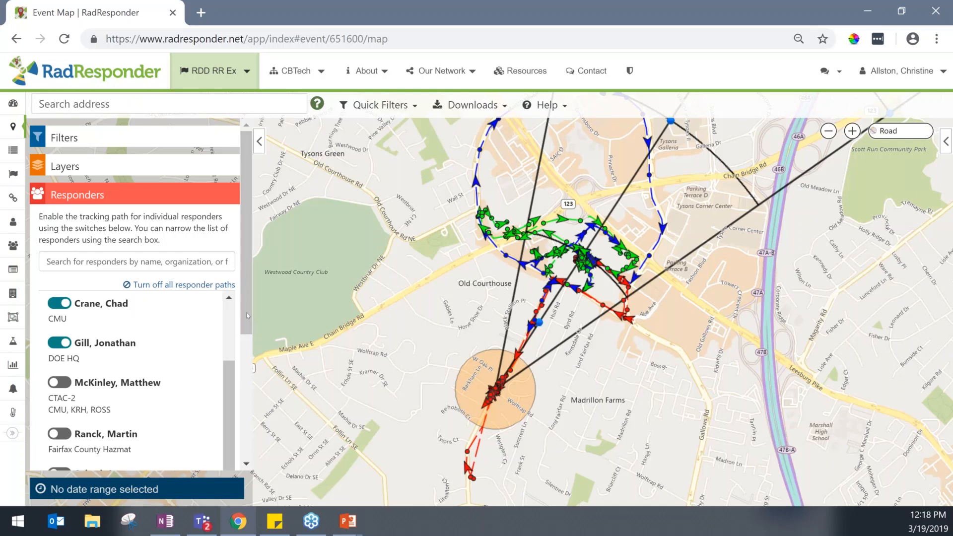
left_click_drag(246, 312, 259, 386)
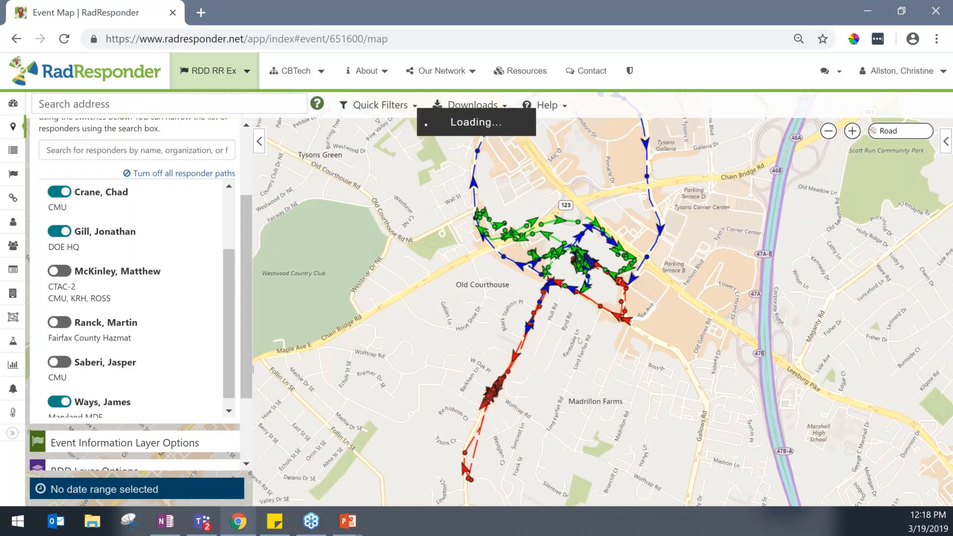
left_click_drag(541, 362, 508, 425)
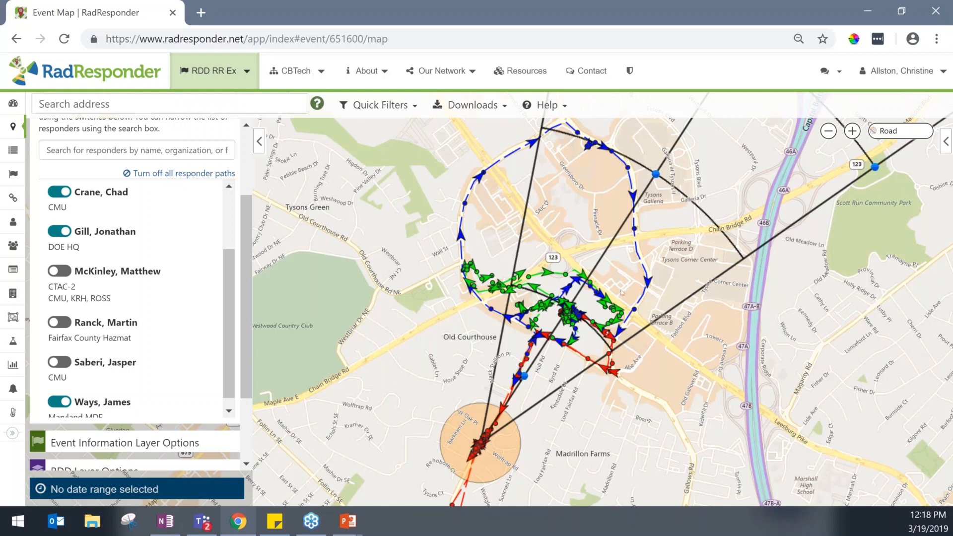
left_click_drag(621, 292, 628, 248)
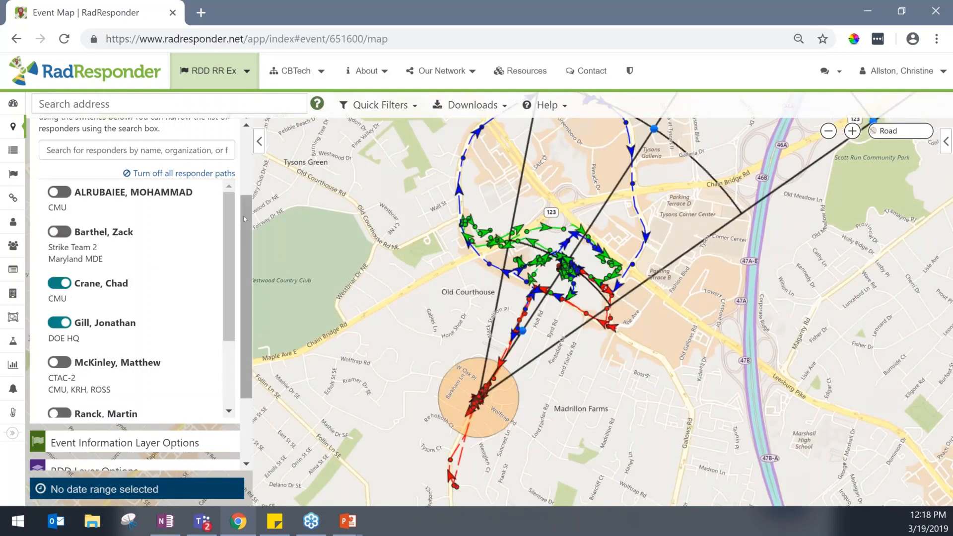
scroll(246, 146, "up", 3)
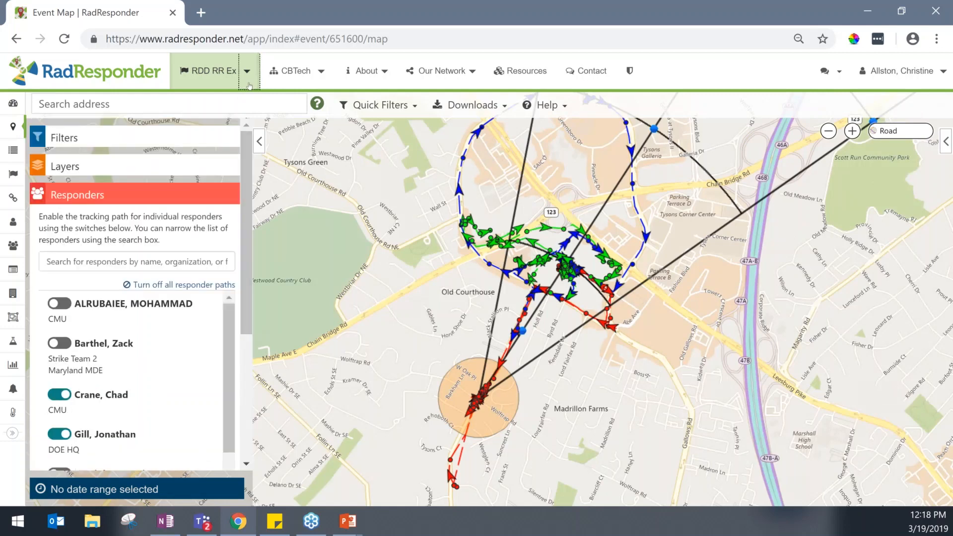
- Switch back to the recent event Data Collection 101 and open its map
left_click(247, 72)
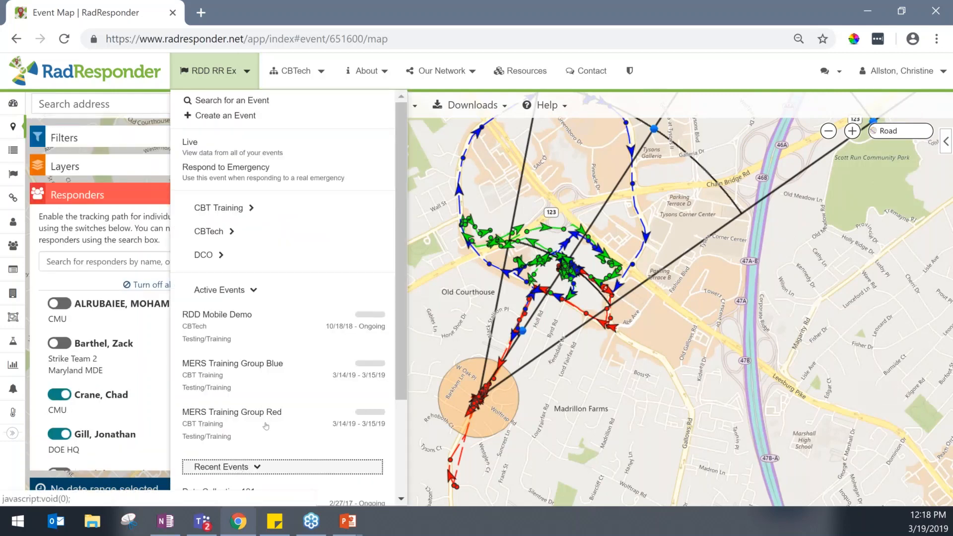
scroll(266, 426, "down", 3)
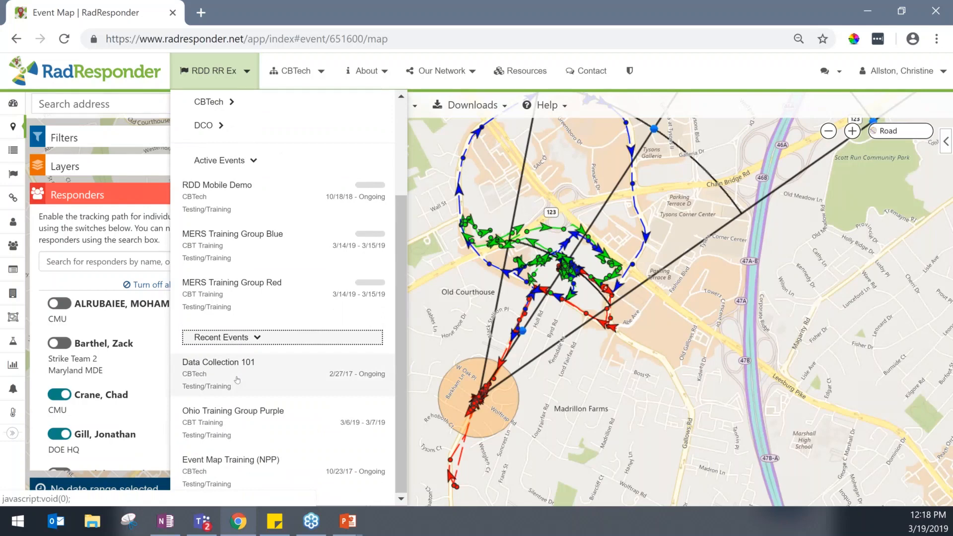
left_click(237, 380)
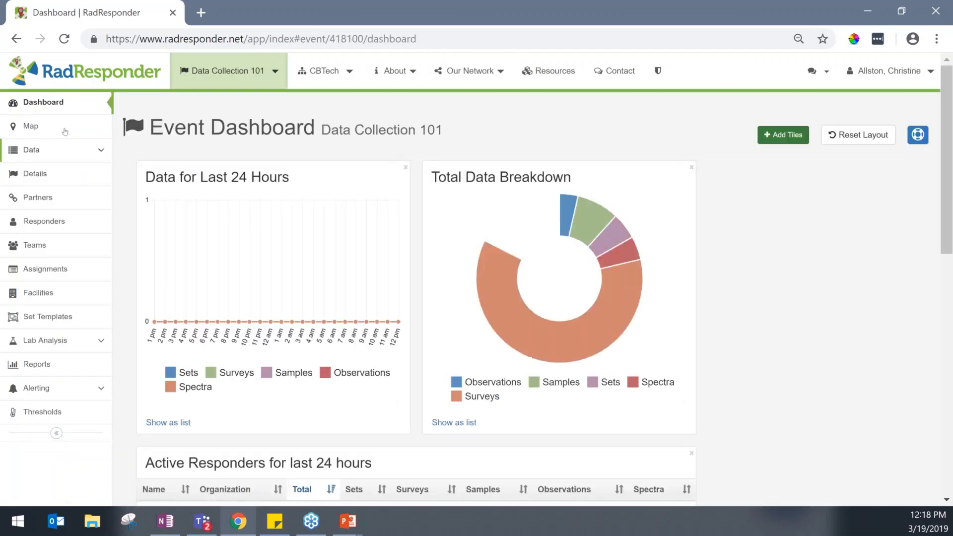
left_click(64, 130)
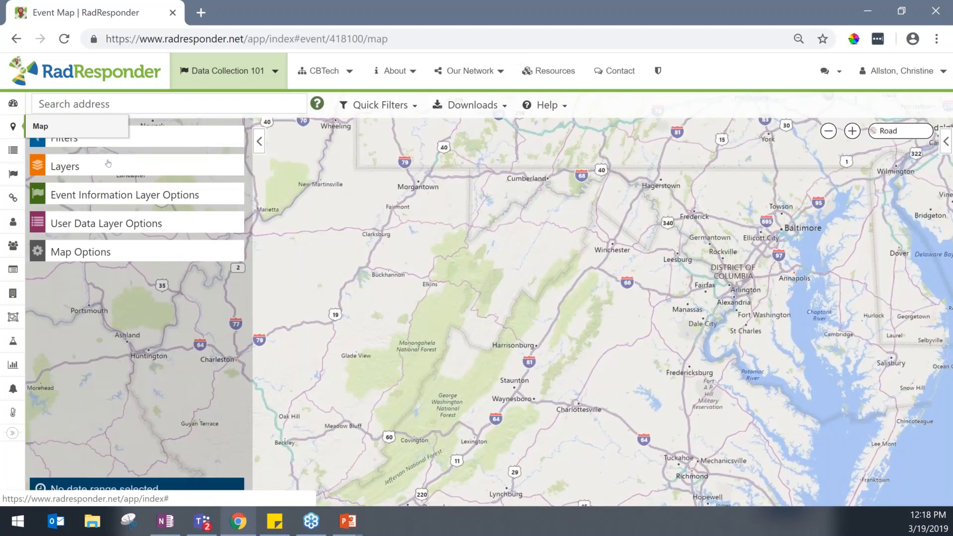
- Turn on the USNG Layer and the EPA RadNet Layer for the wider Mid-Atlantic region
left_click(108, 164)
left_click(828, 132)
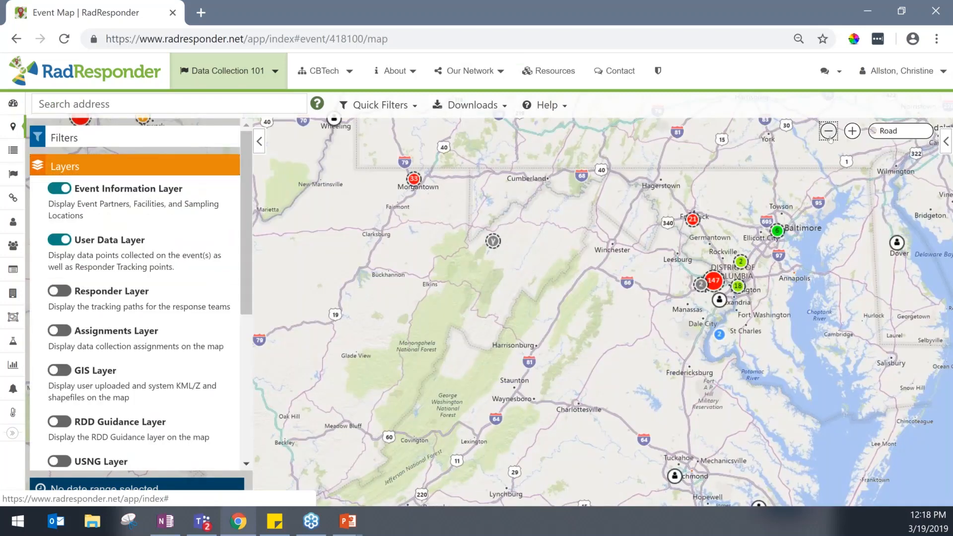
left_click(829, 133)
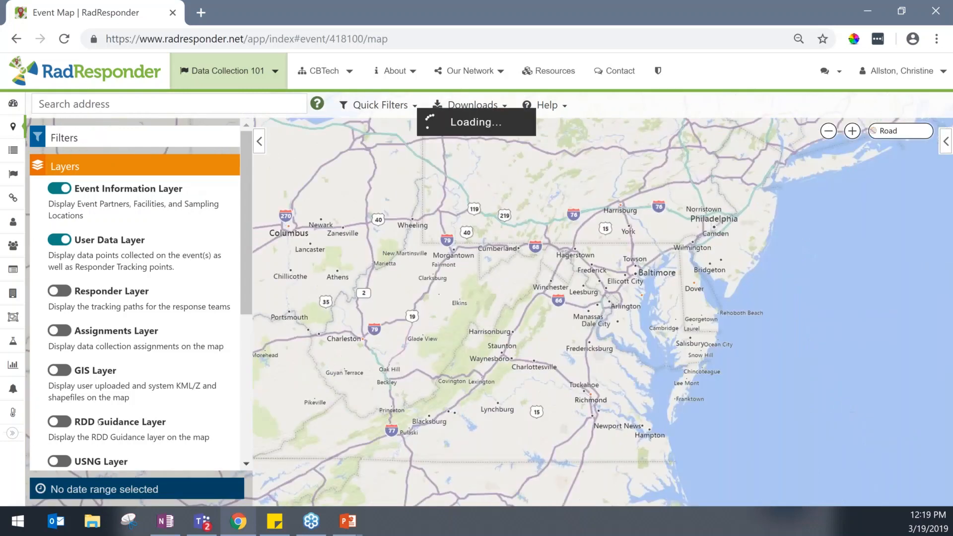
scroll(101, 422, "down", 3)
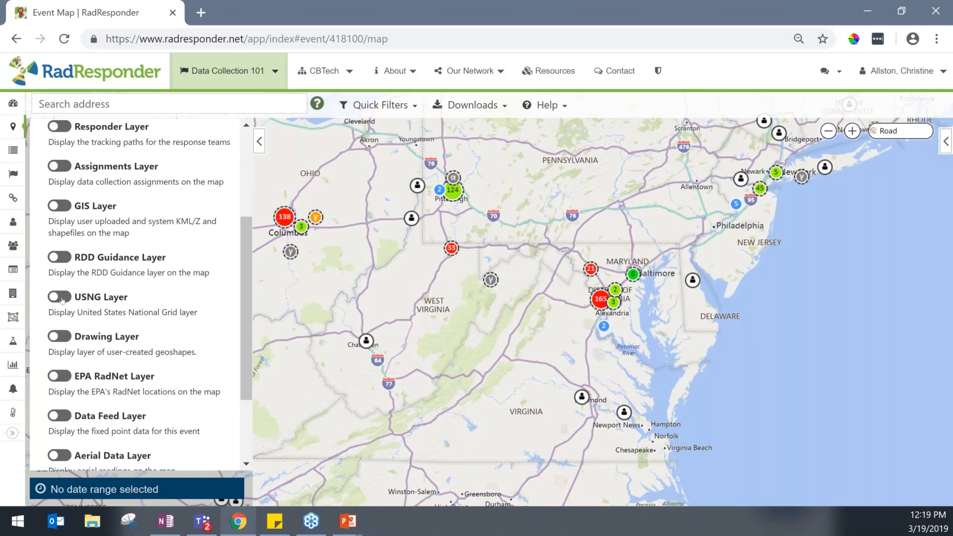
left_click(61, 297)
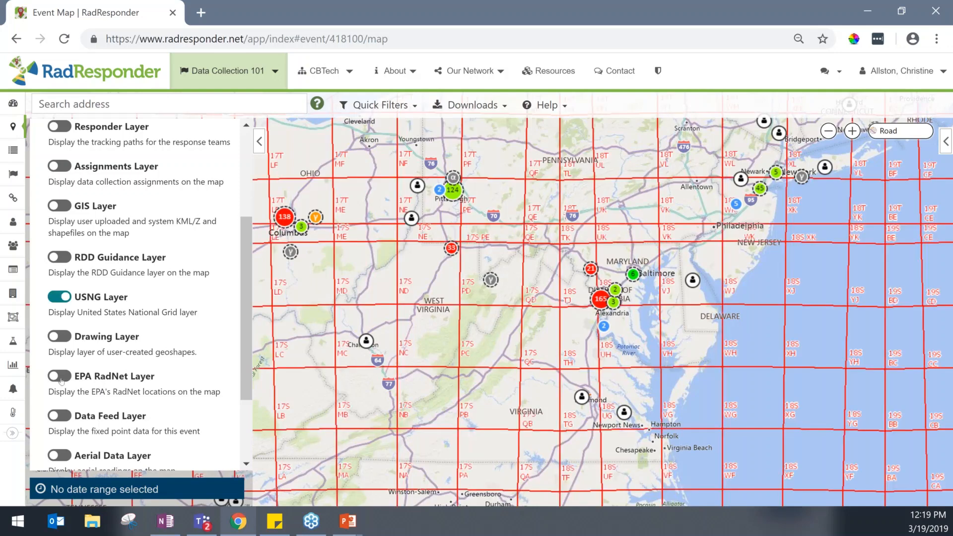
left_click(61, 378)
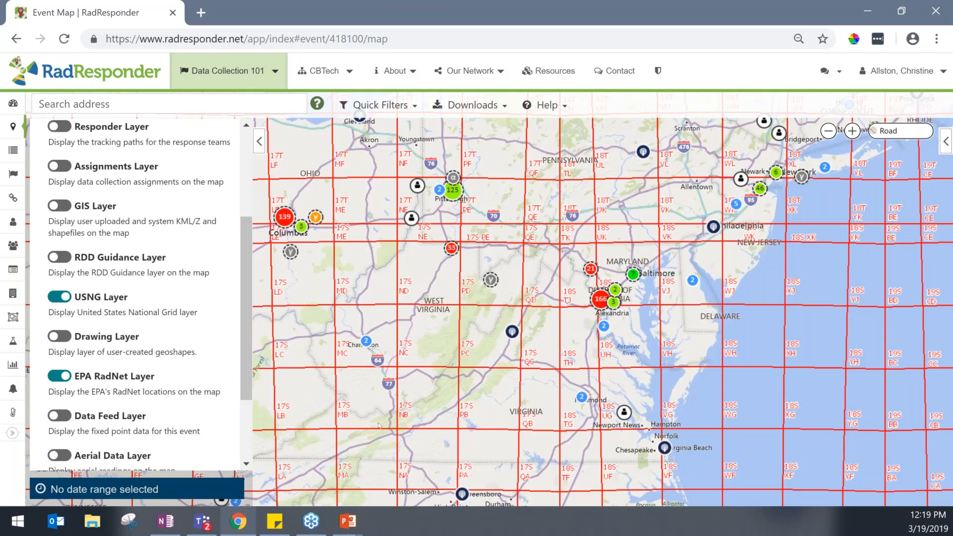
- Open the summary of the Harrisonburg, VA RadNet station and examine its start date and reading count
left_click(512, 332)
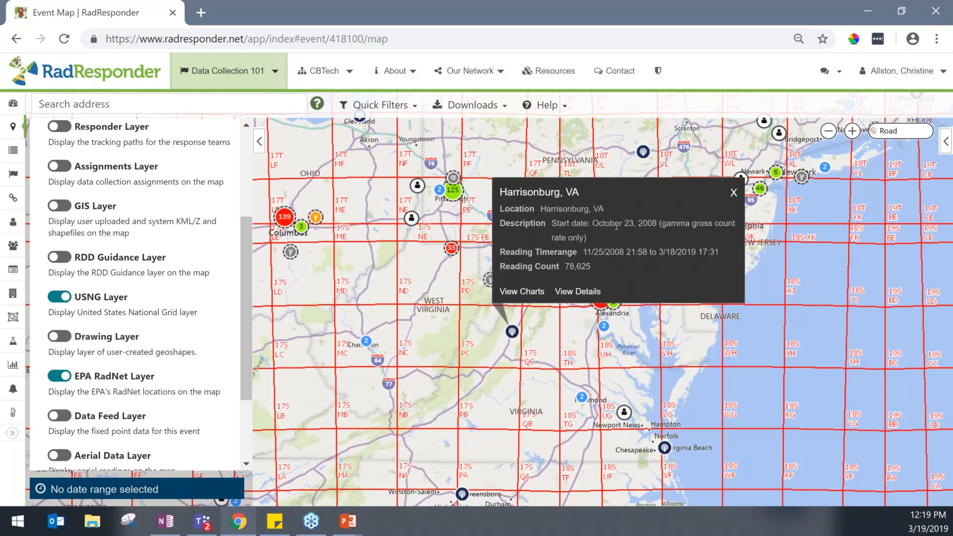
left_click_drag(605, 223, 656, 223)
left_click(645, 225)
double_click(565, 265)
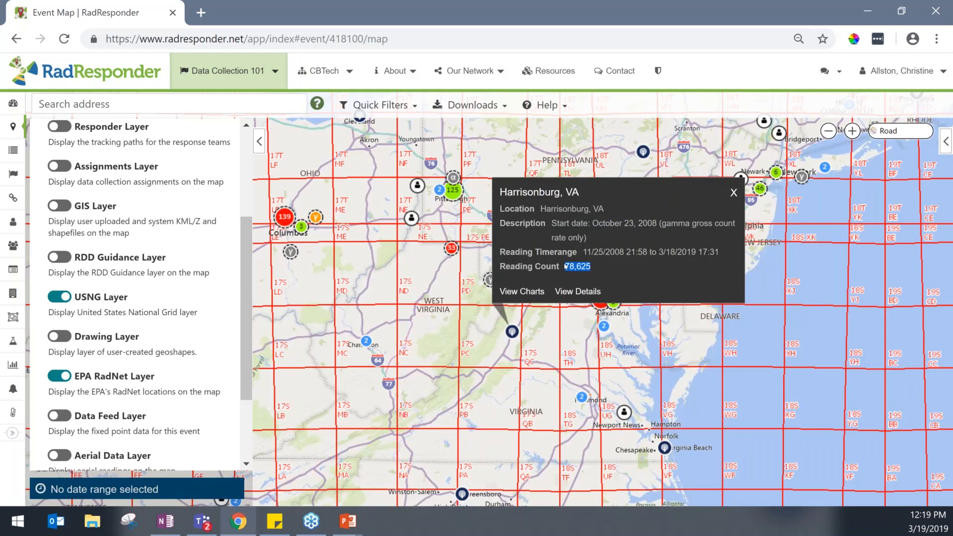
- Close the Harrisonburg, VA station summary and turn off the USNG Layer and the EPA RadNet Layer
left_click(620, 277)
left_click(734, 193)
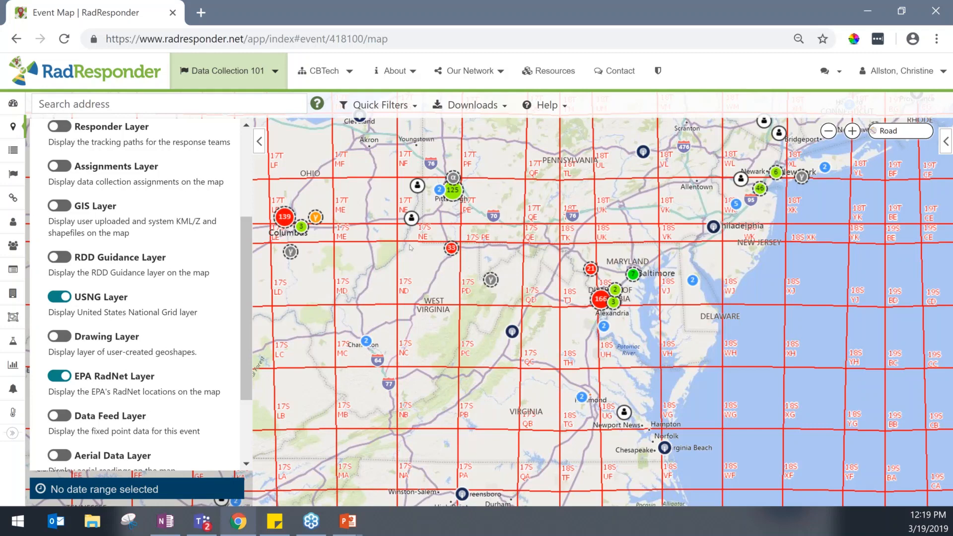
mouse_move(410, 246)
left_mouse_down()
mouse_move(413, 224)
mouse_move(409, 255)
left_mouse_up()
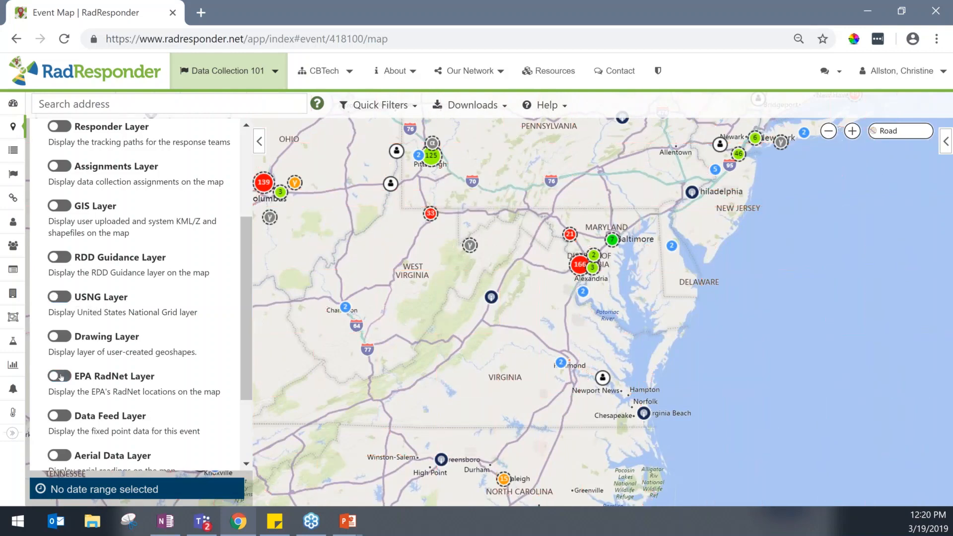
left_click(60, 376)
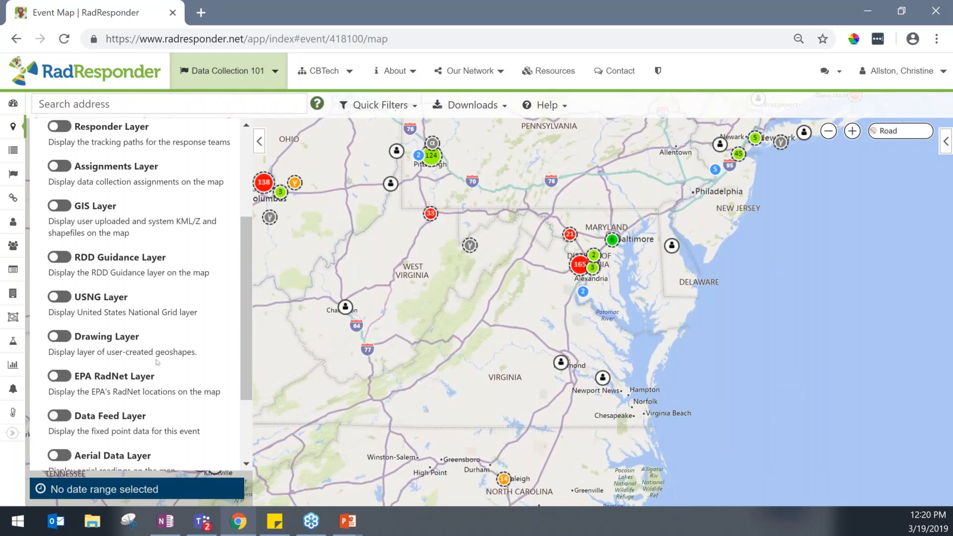
- Turn on the GIS Layer and open the list of GIS files for the event map
scroll(157, 363, "down", 2)
scroll(157, 363, "up", 3)
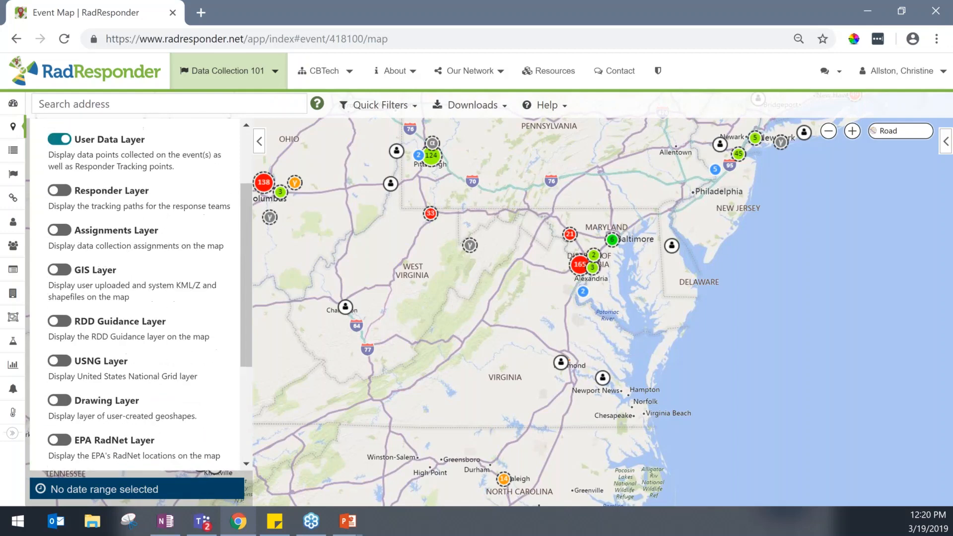
left_click(66, 270)
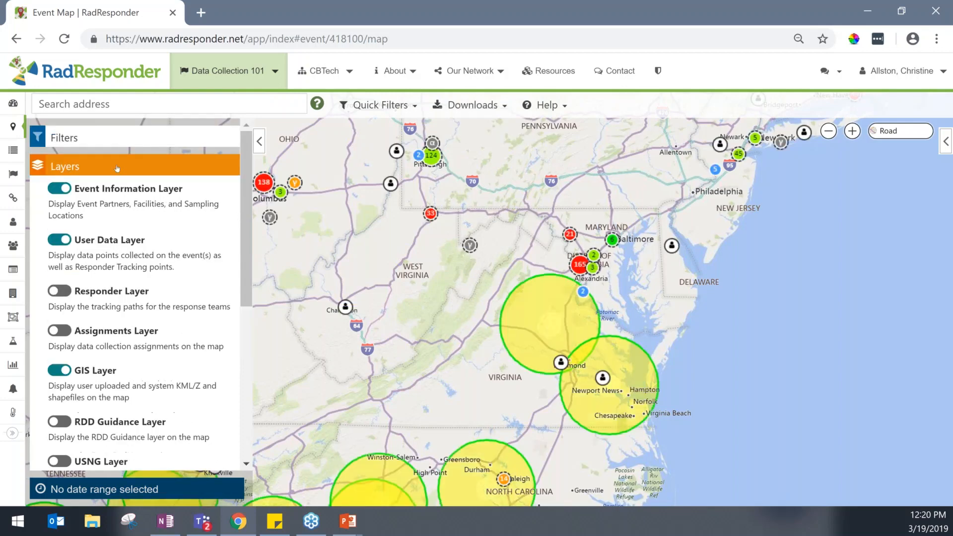
left_click(117, 169)
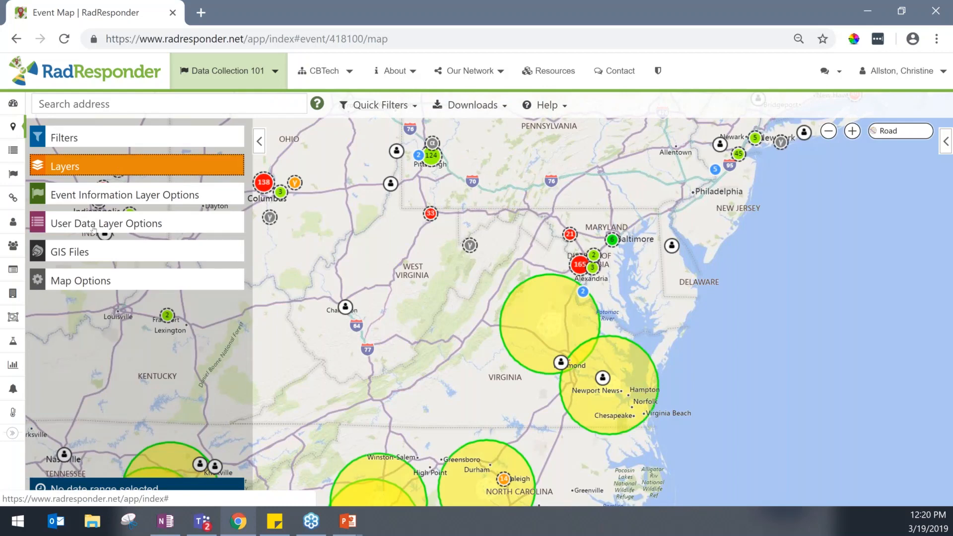
left_click(70, 253)
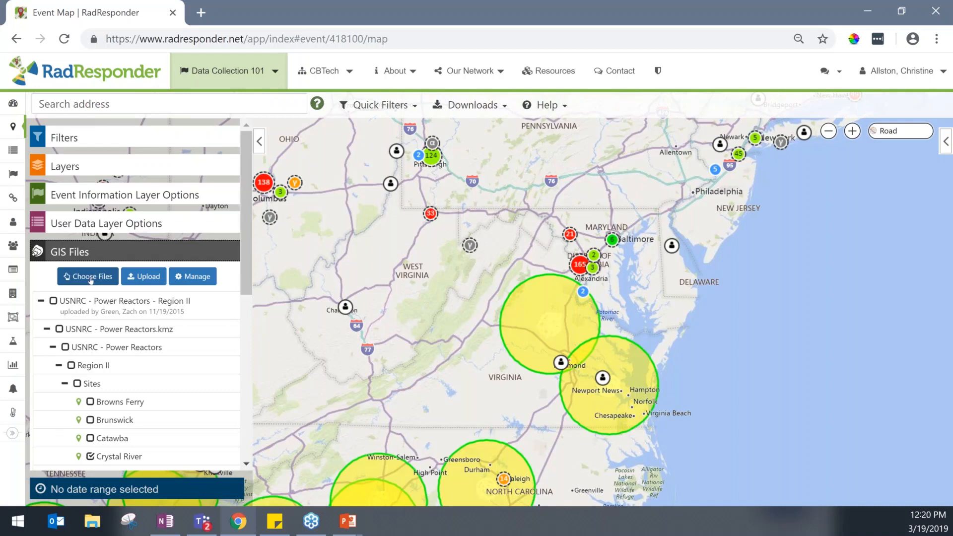
- Start a new GIS upload of type KML File and name it "Rascal File Testing"
left_click(149, 277)
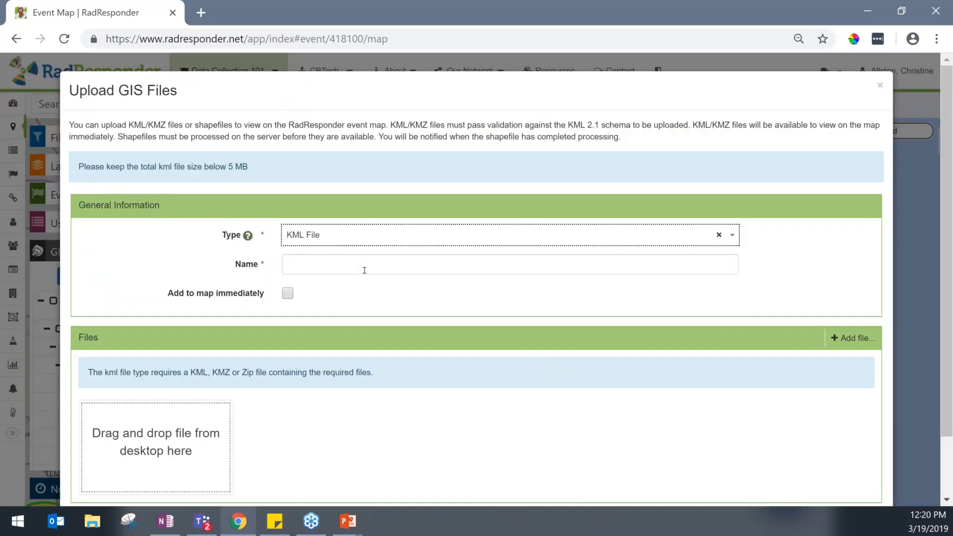
left_click(364, 270)
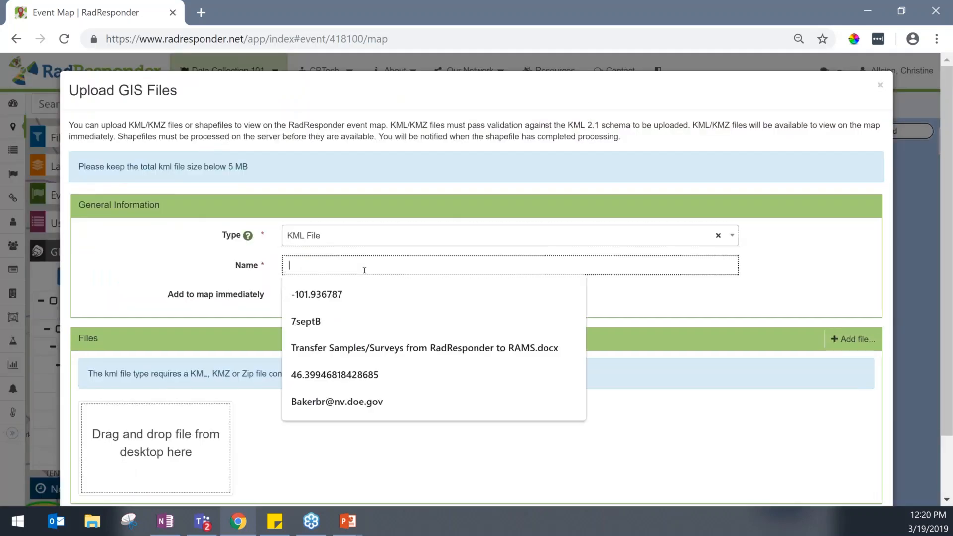
type("Rascal File Tes")
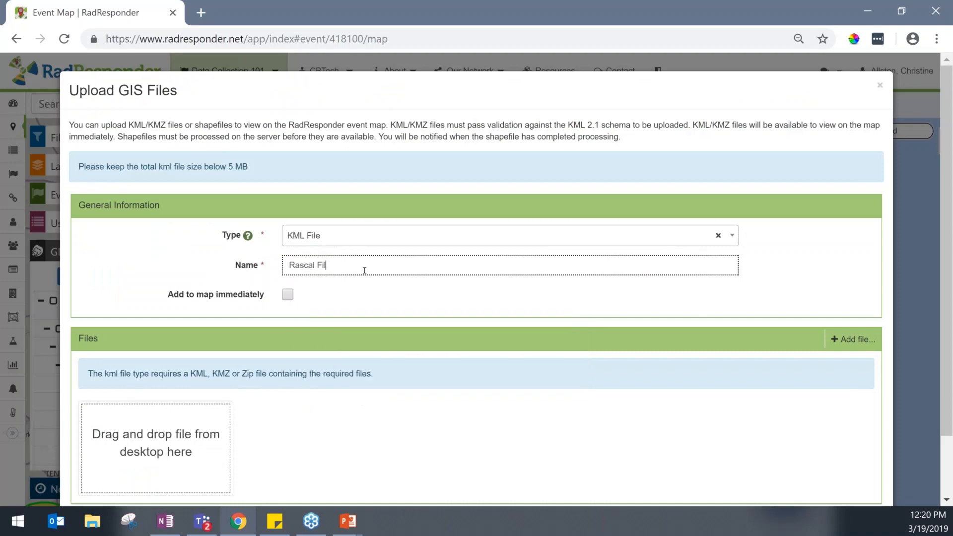
type("ting")
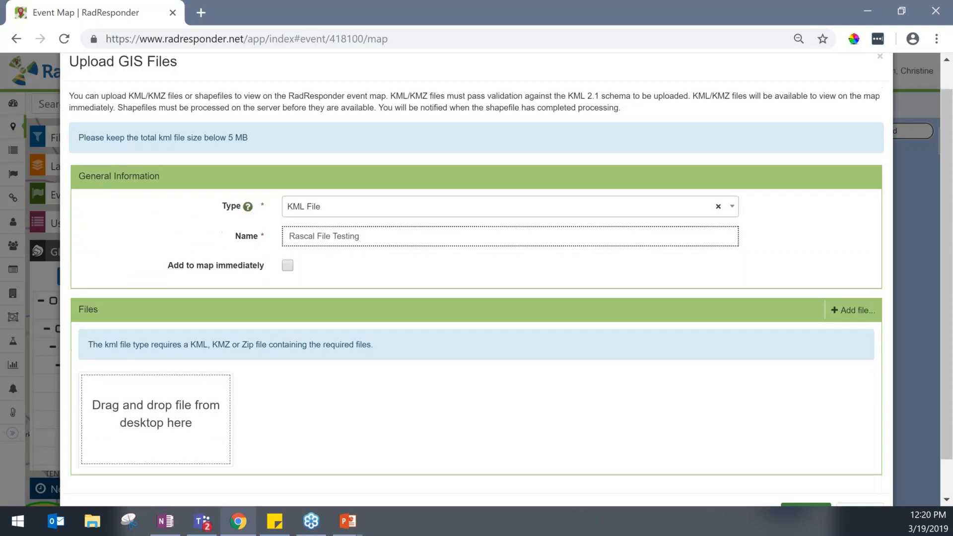
scroll(183, 379, "down", 1)
- Attach RASCAL.kmz from the Desktop folder and upload it
left_click(803, 311)
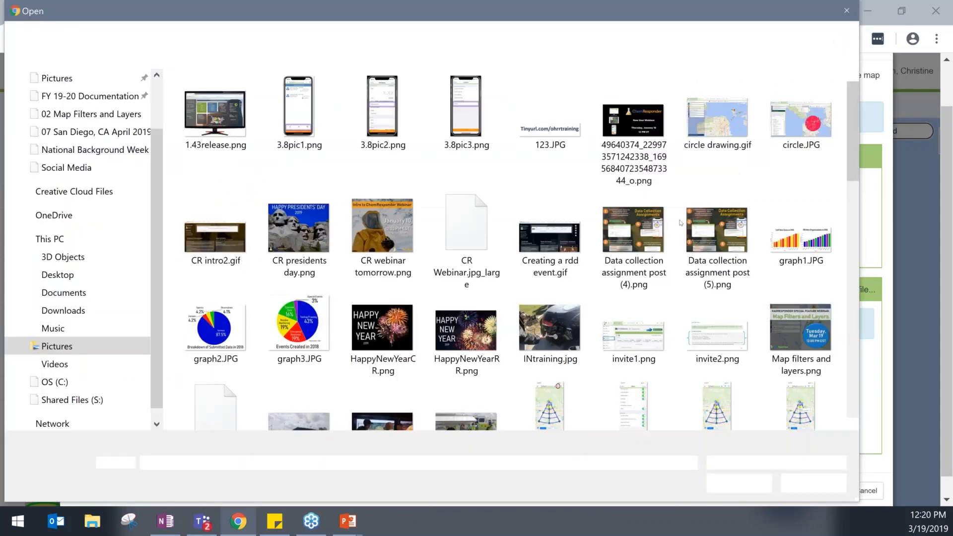
left_click(58, 274)
double_click(462, 141)
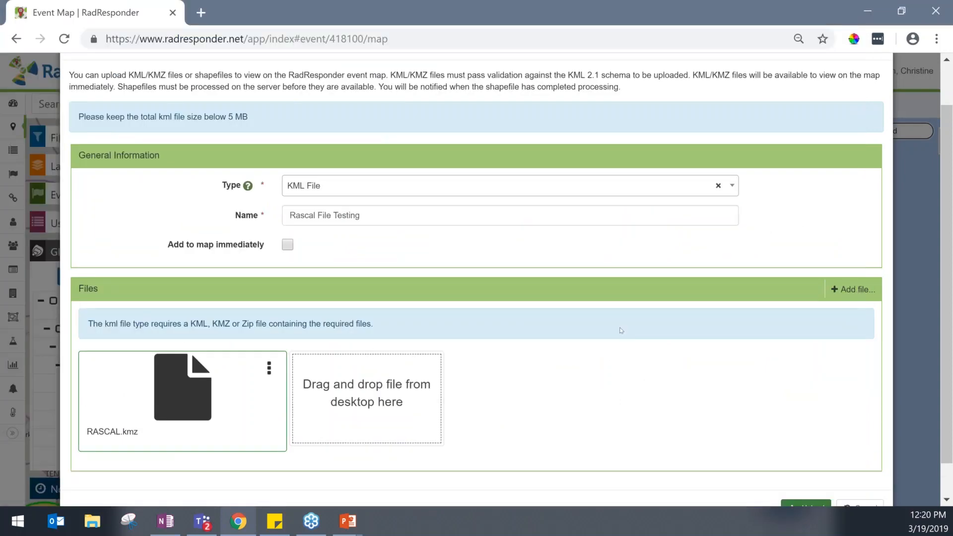
scroll(799, 475, "down", 1)
left_click(799, 474)
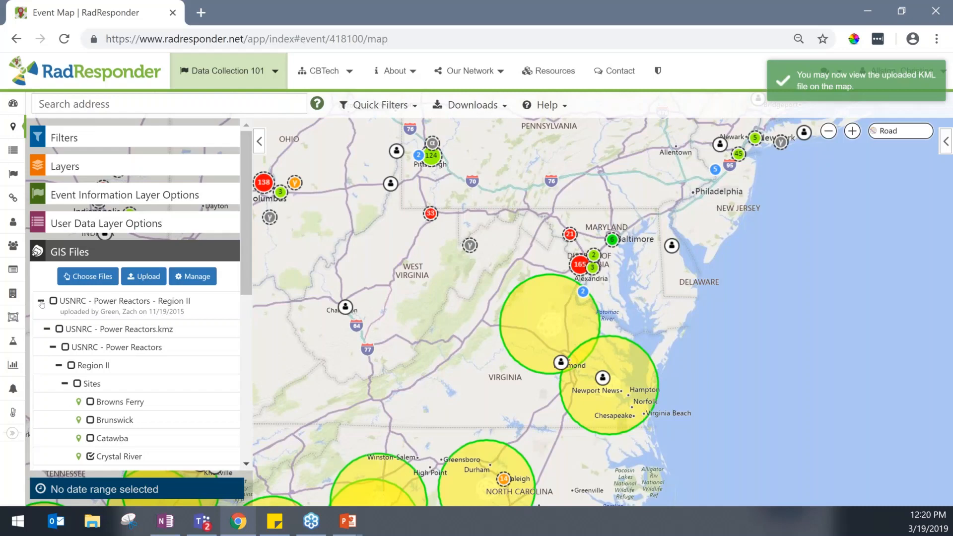
- Show the Example 1 - Example kmz file on the map and examine its points around Columbus, Ohio
left_click(41, 302)
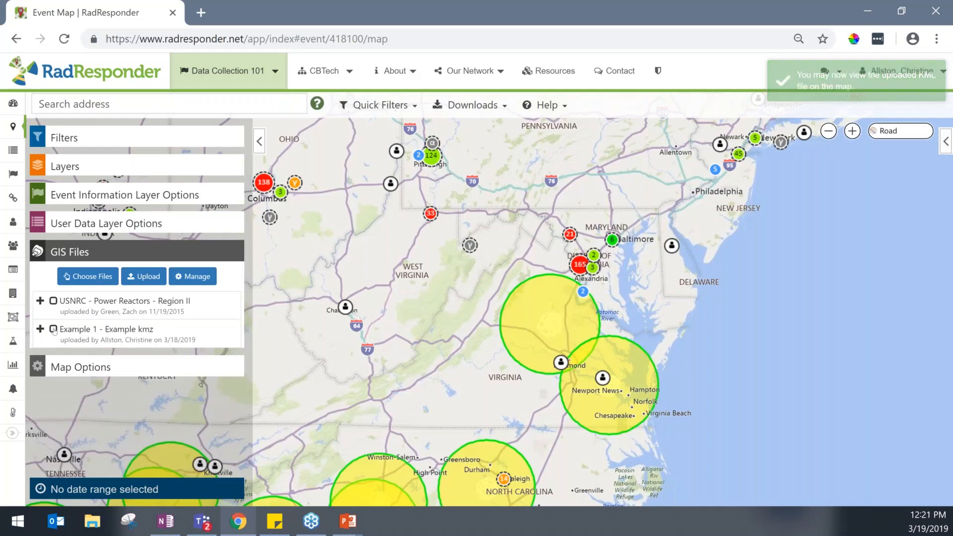
left_click(53, 329)
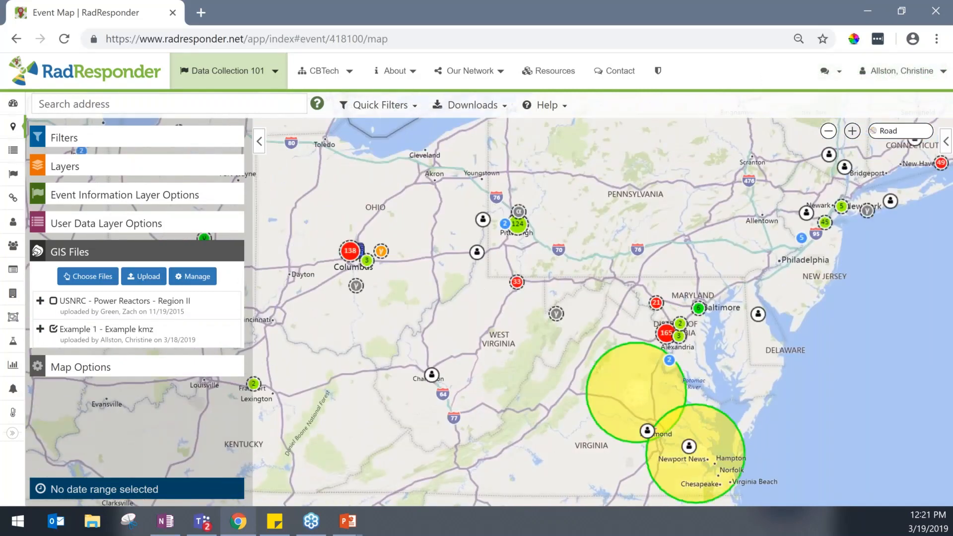
left_click(853, 131)
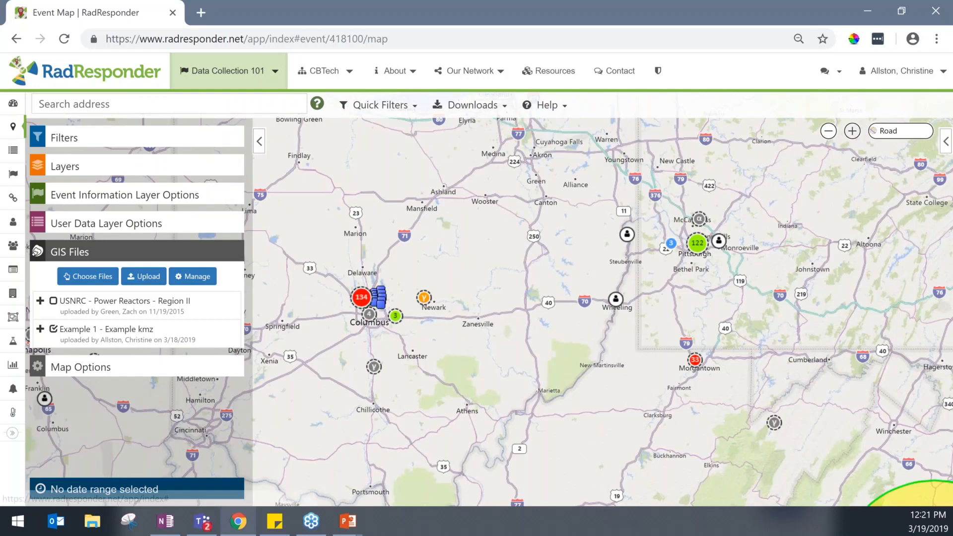
scroll(489, 324, "up", 1)
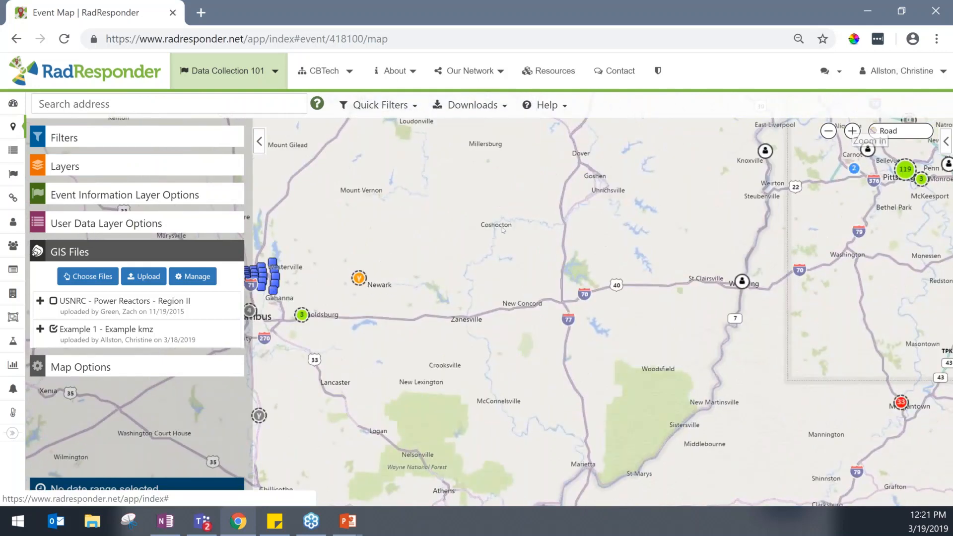
left_click_drag(529, 237, 569, 263)
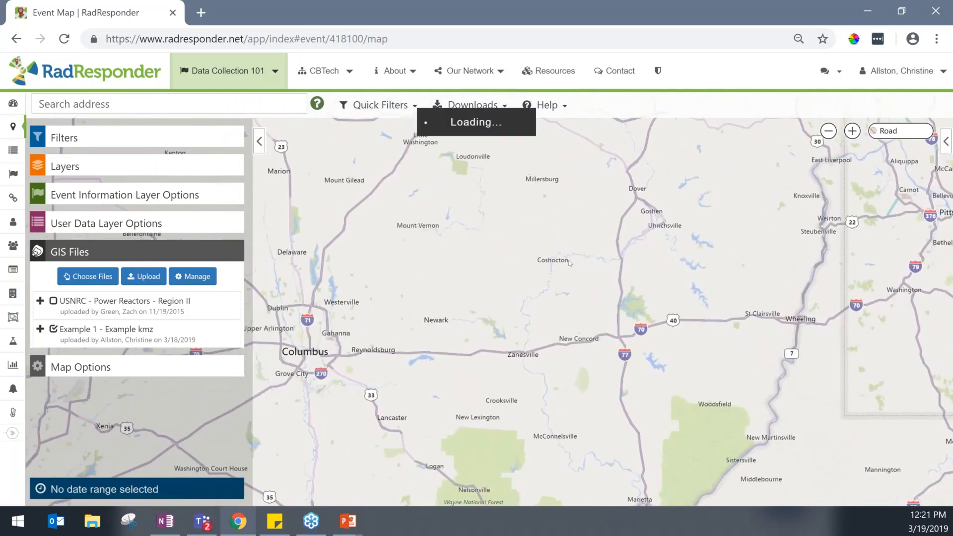
left_click(853, 132)
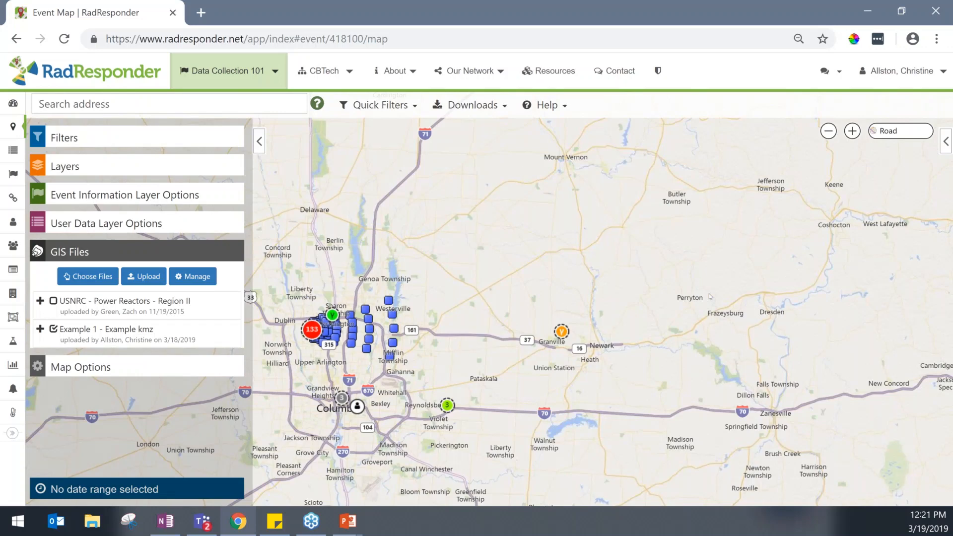
left_click(852, 132)
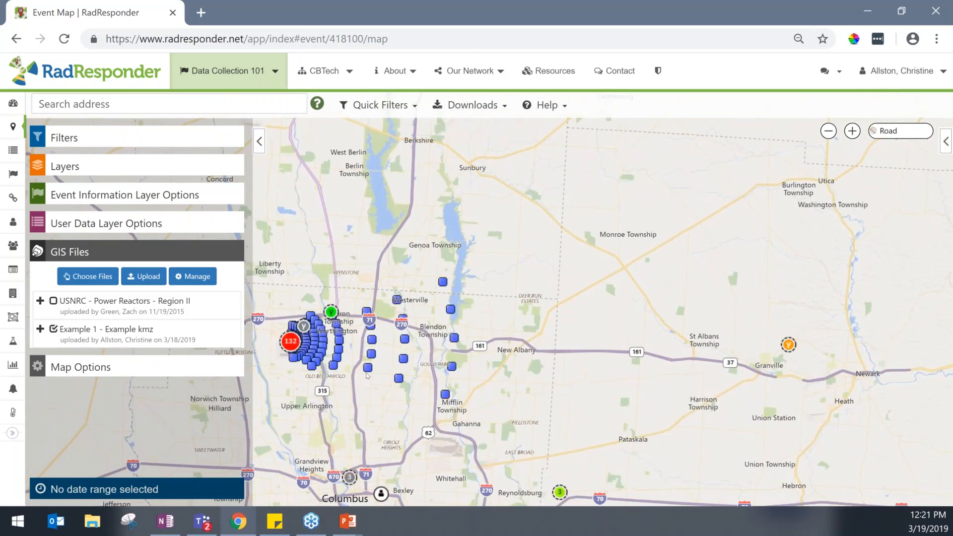
- Remove Example 1 - Example kmz from the chosen GIS files, keeping USNRC - Power Reactors - Region II selected
left_click(106, 276)
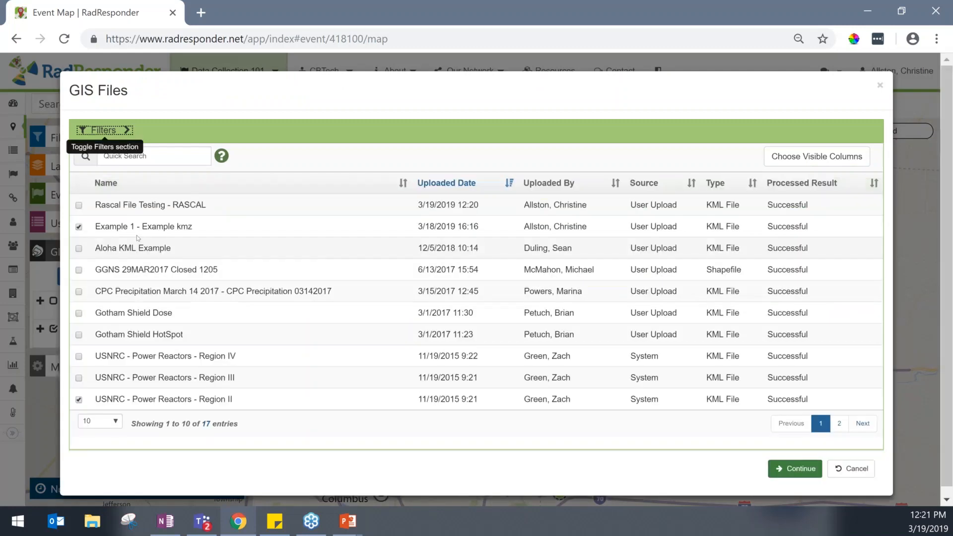
left_click(79, 227)
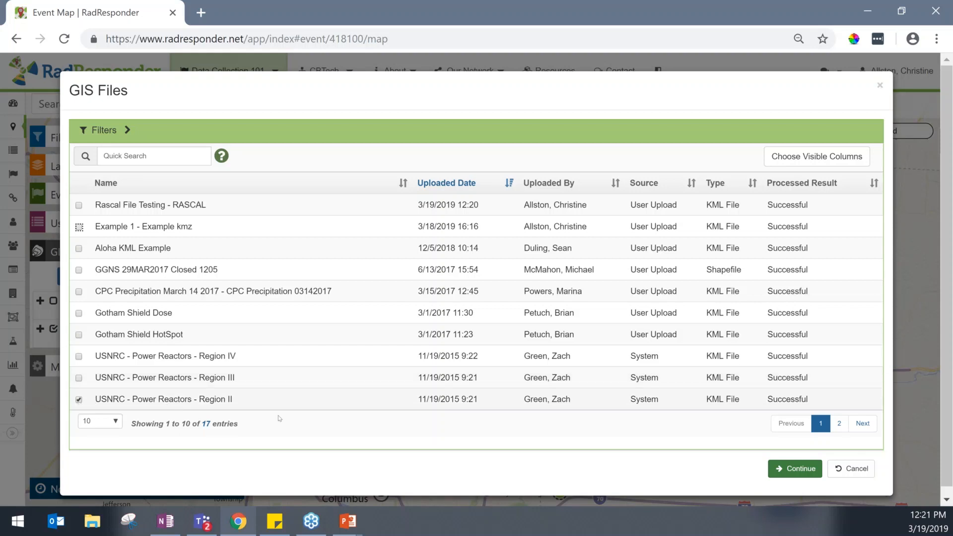
left_click(782, 474)
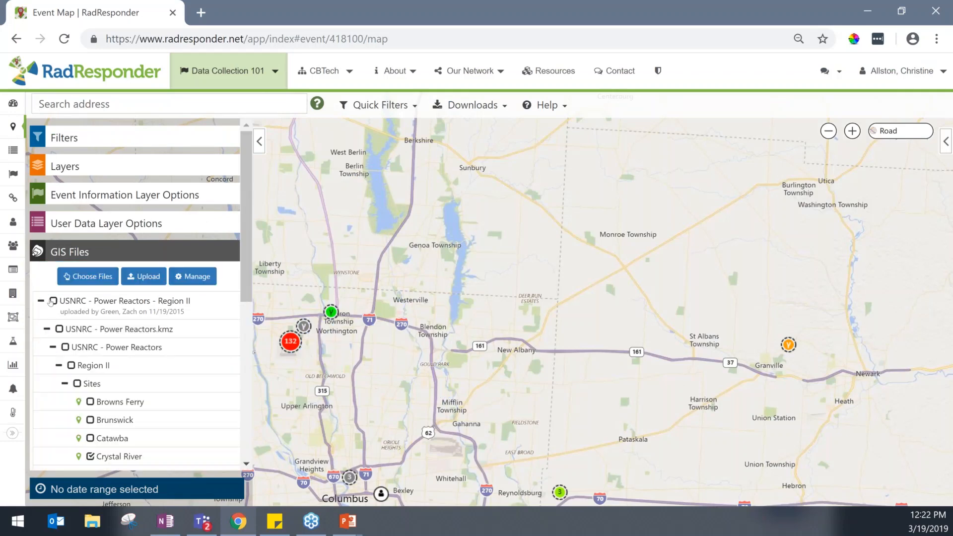
- Display the Catawba, Brunswick, Browns Ferry and Saint Lucie sites from the USNRC - Power Reactors - Region II file
scroll(82, 304, "down", 2)
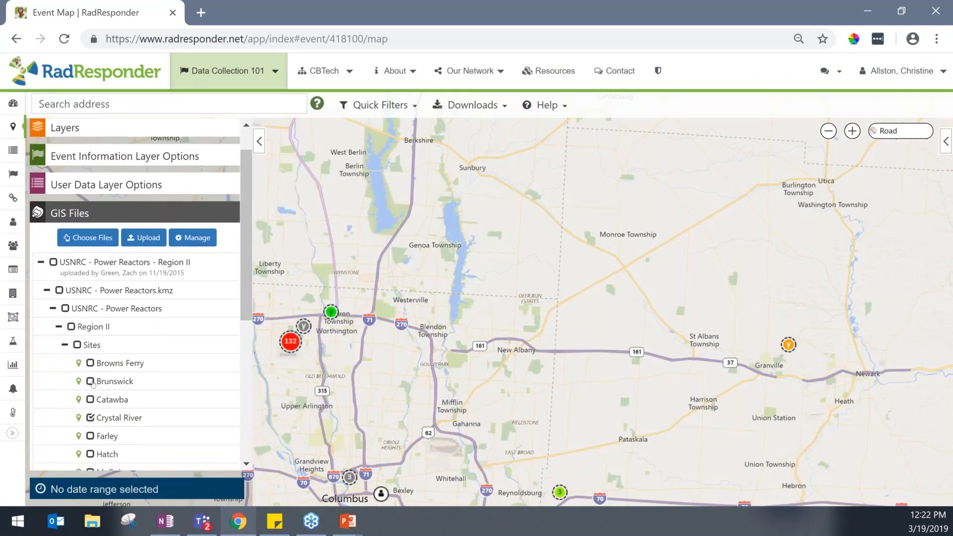
left_click(90, 399)
left_click(90, 381)
left_click(90, 364)
scroll(124, 421, "down", 4)
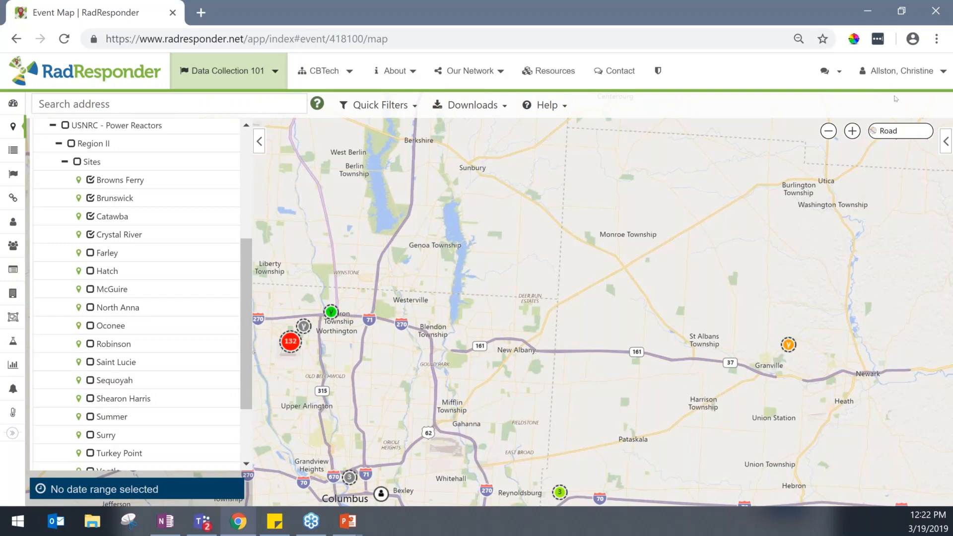
left_click(894, 131)
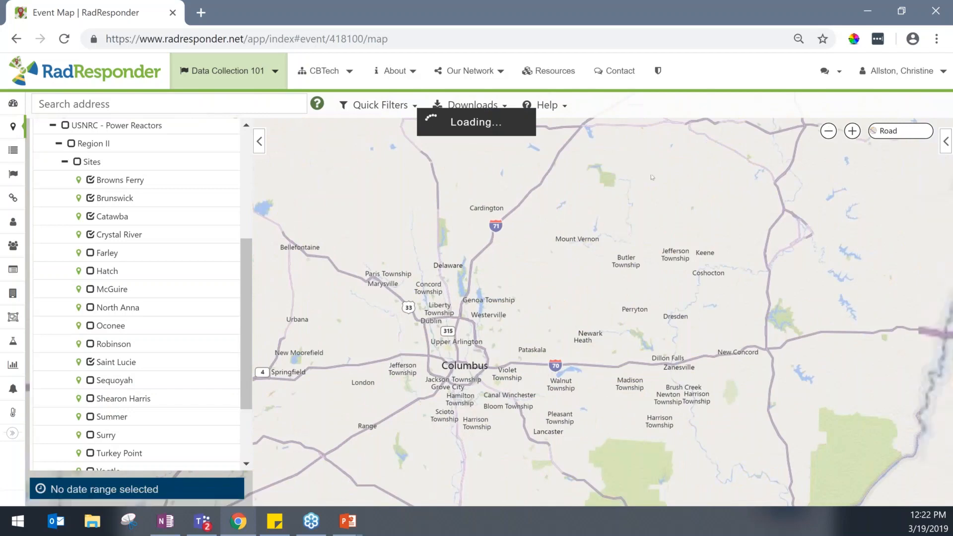
- Examine the displayed reactor sites and zone circles across Virginia and the Carolinas, and the remaining entries of the Region II file
left_click_drag(529, 360, 515, 163)
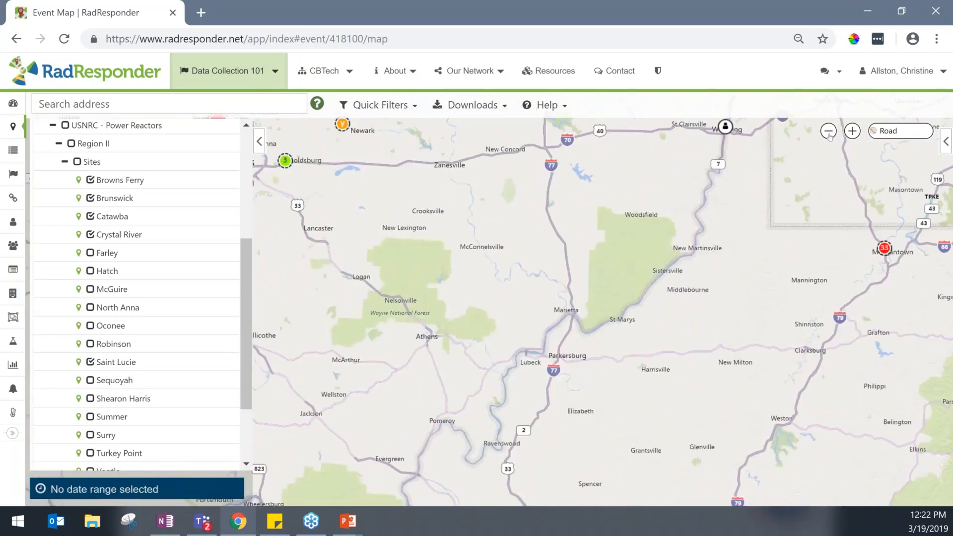
left_click(828, 131)
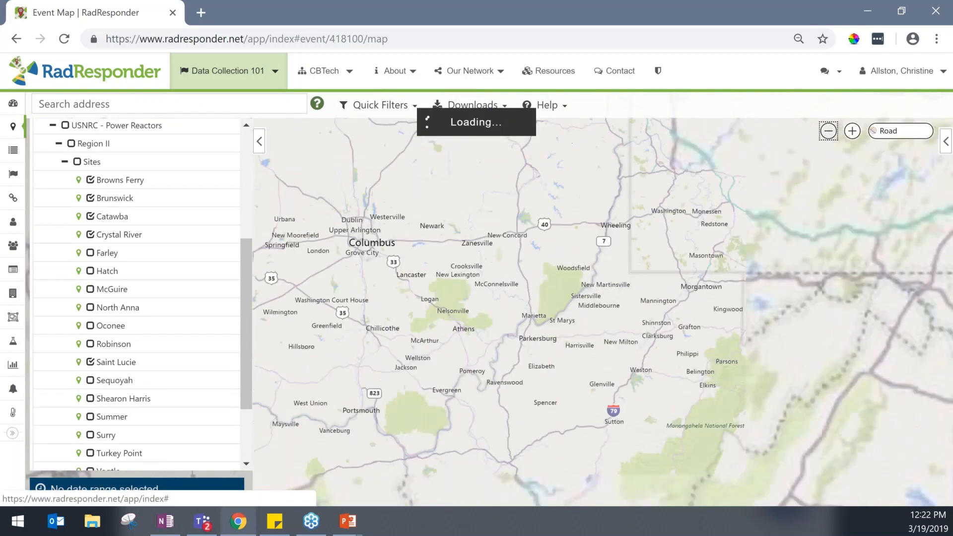
left_click_drag(701, 310, 549, 142)
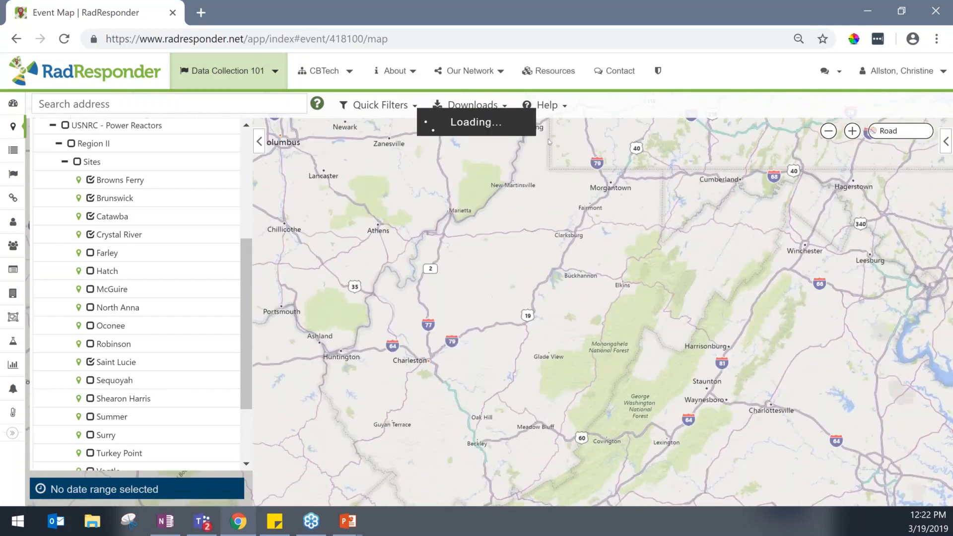
left_click_drag(925, 351, 785, 219)
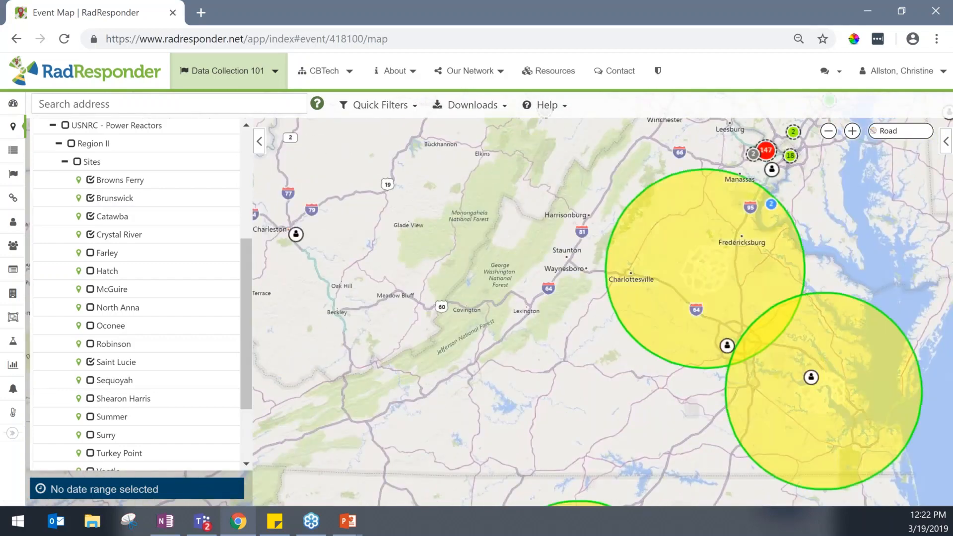
scroll(501, 312, "down", 1)
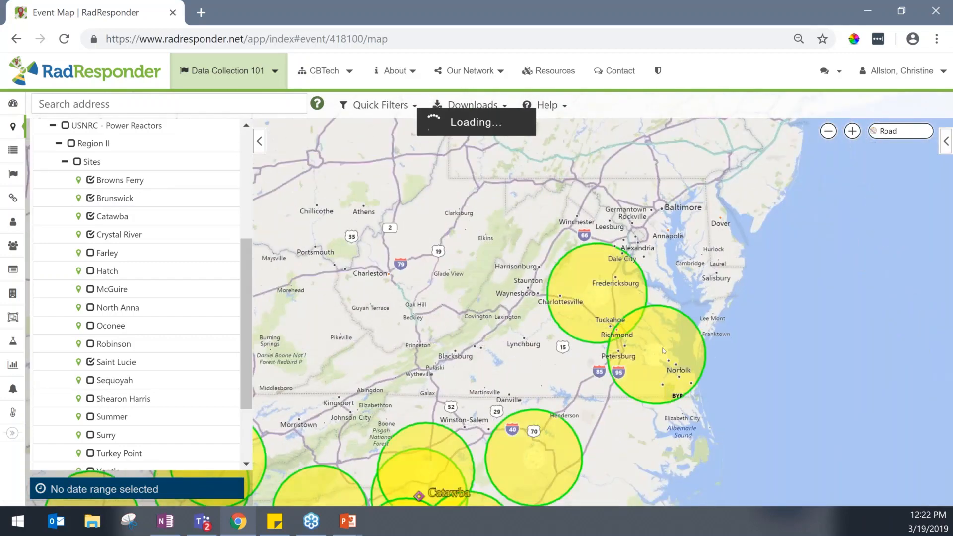
scroll(716, 270, "down", 1)
left_click_drag(717, 271, 732, 241)
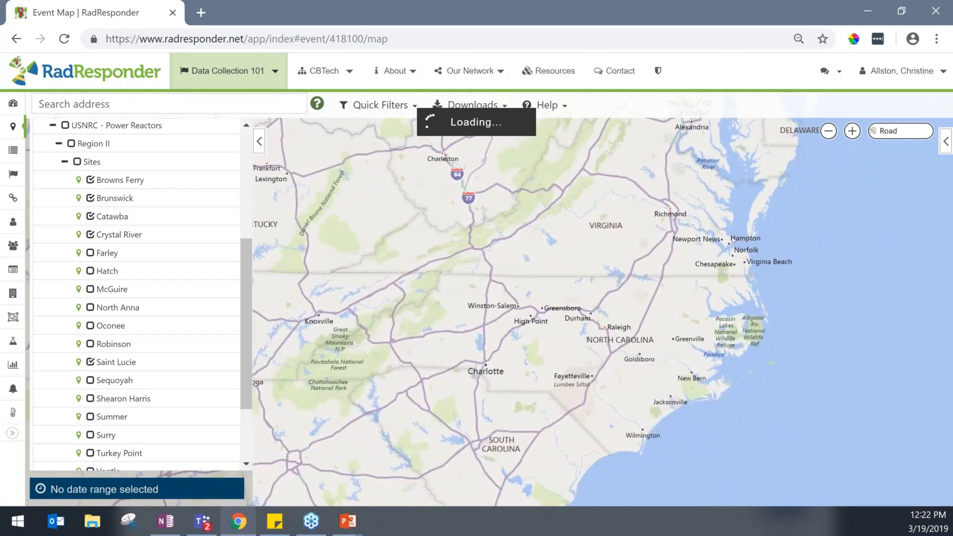
left_click_drag(676, 353, 729, 280)
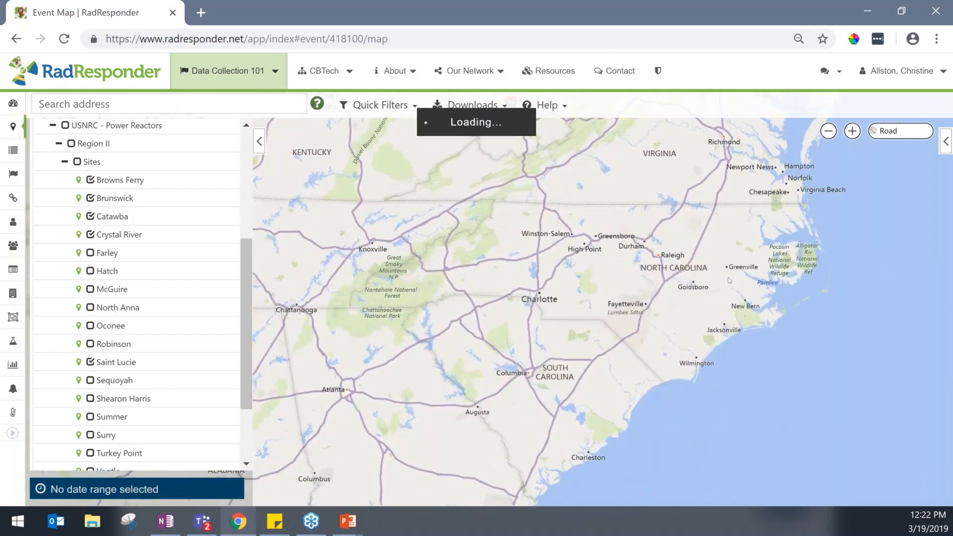
scroll(61, 411, "down", 3)
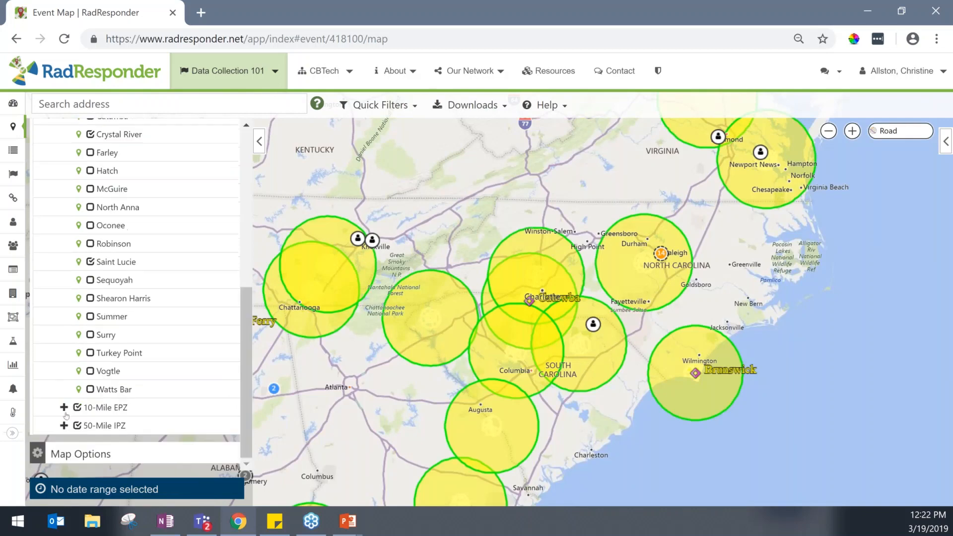
- Hide the Browns Ferry and Brunswick zones in the 50-Mile IPZ folder, and collapse the USNRC - Power Reactors - Region II tree
left_click(61, 409)
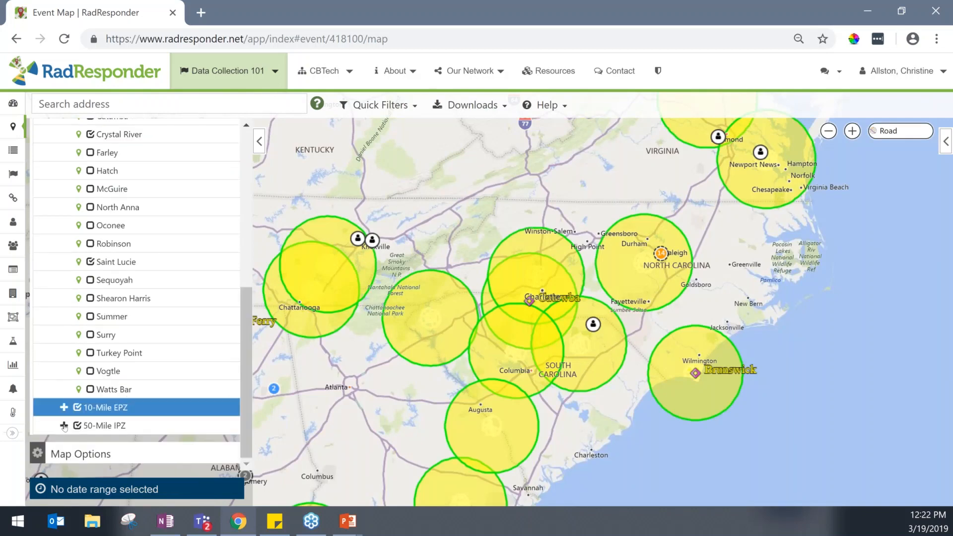
left_click(64, 425)
scroll(109, 271, "down", 5)
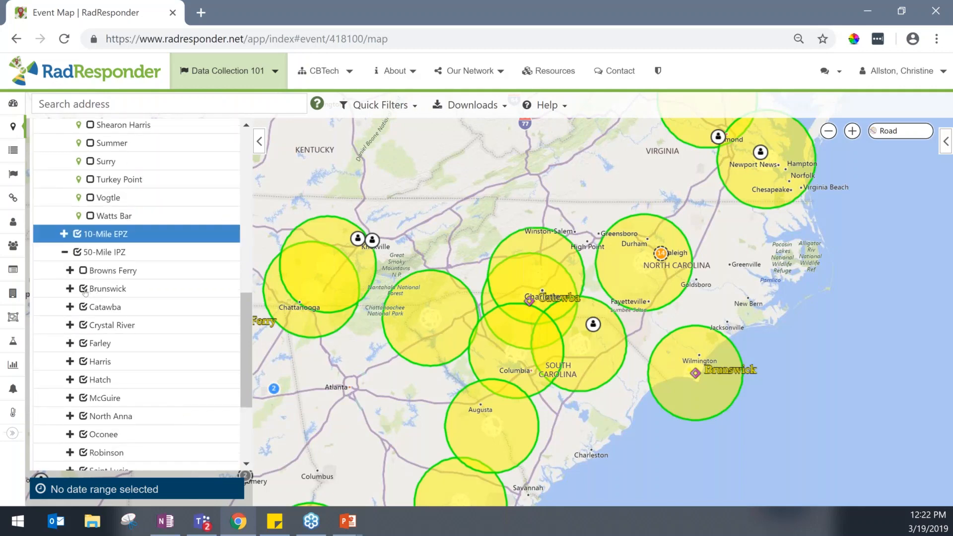
scroll(130, 349, "down", 3)
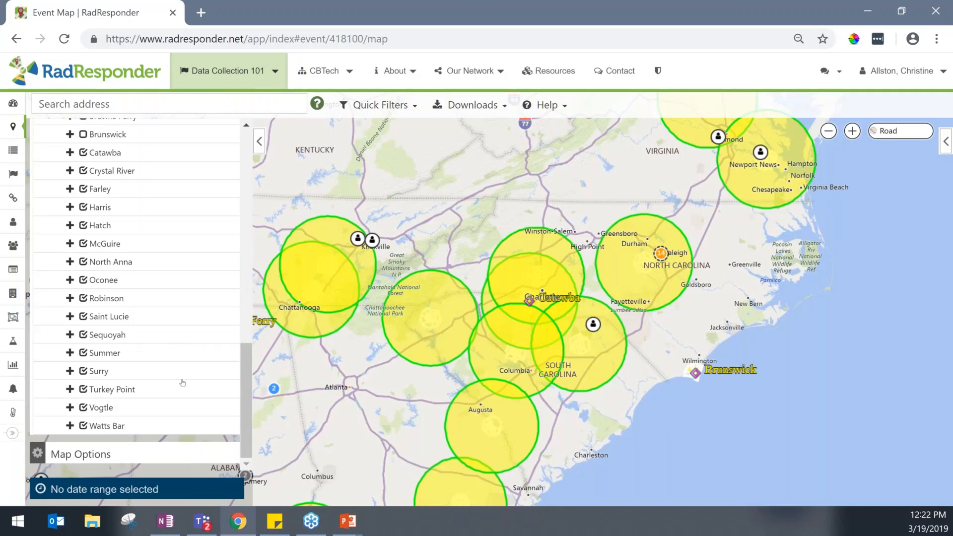
scroll(212, 361, "up", 10)
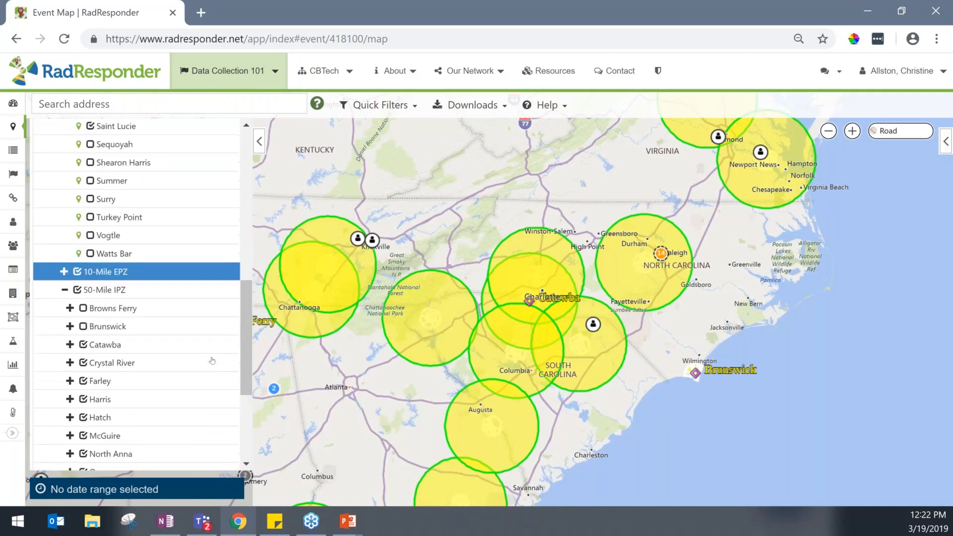
scroll(212, 361, "up", 1)
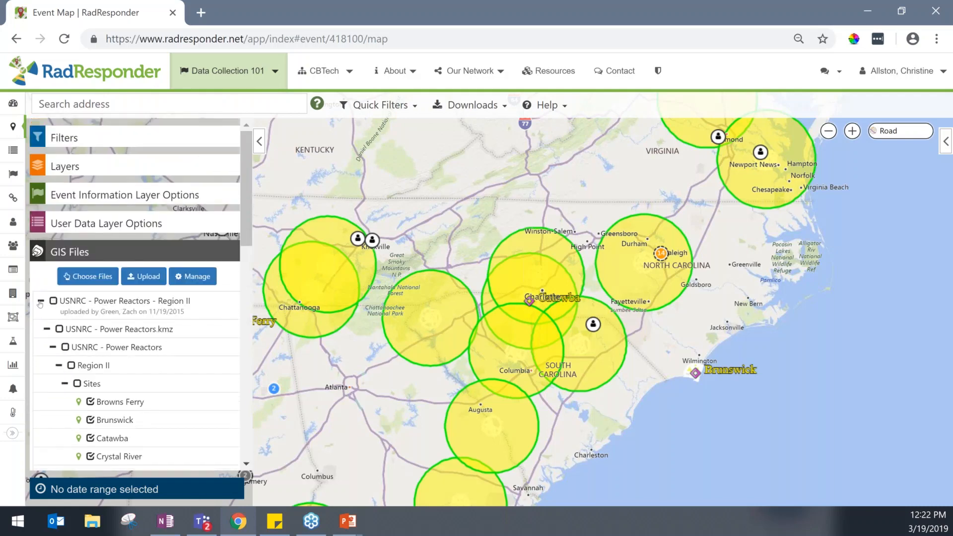
left_click(190, 281)
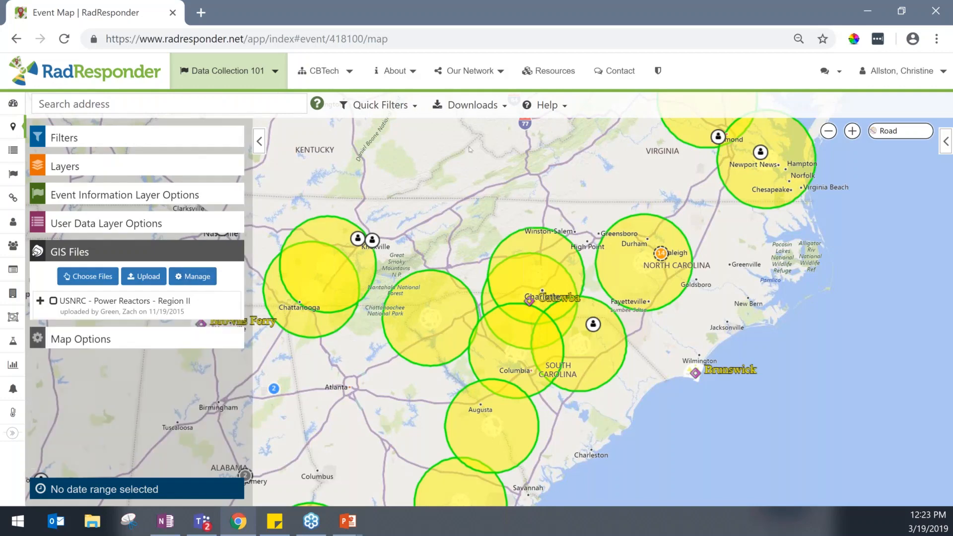
- Review the KML and shapefile export options for the map's user data points
left_click(470, 106)
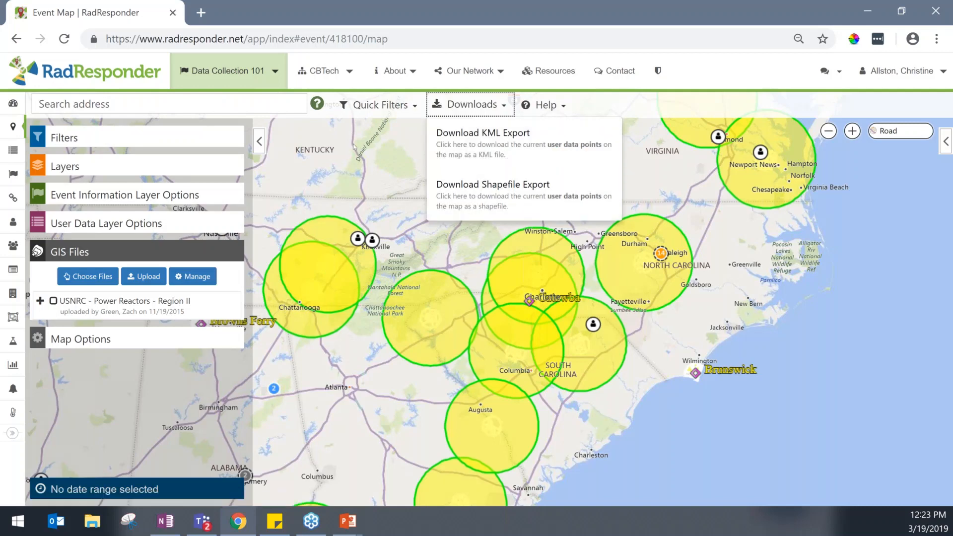
left_click_drag(354, 149, 353, 145)
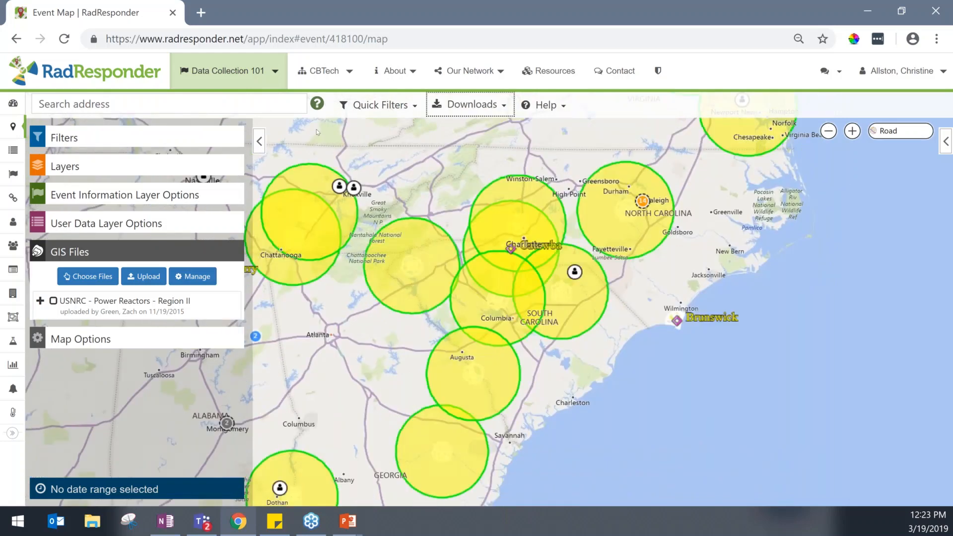
- Enable automatic refreshing of the map when new data is recorded into the event
left_click(86, 251)
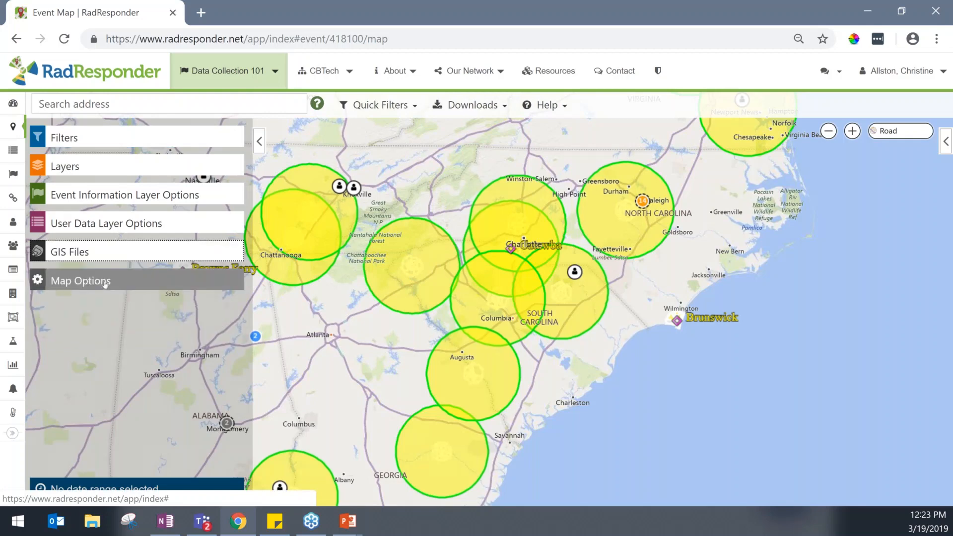
left_click(102, 278)
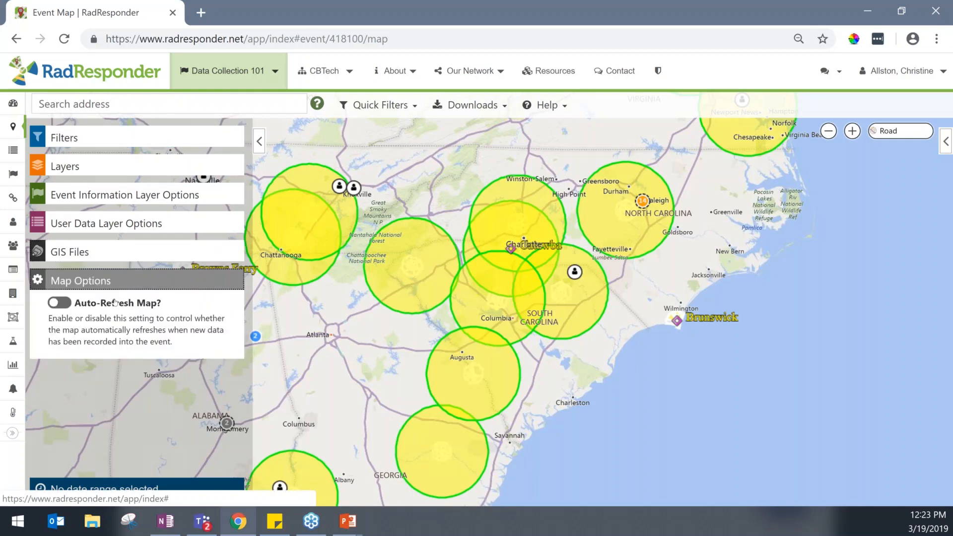
left_click(171, 304)
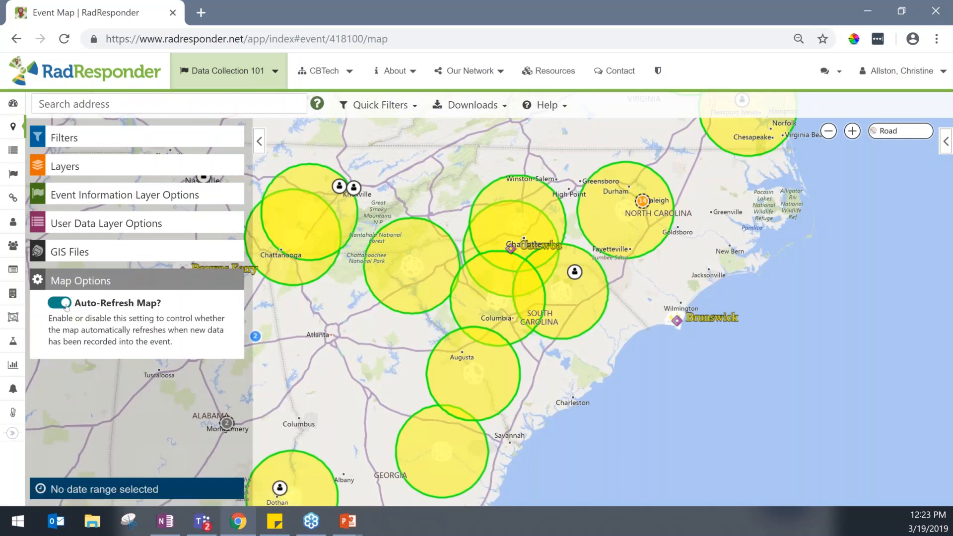
left_click(82, 281)
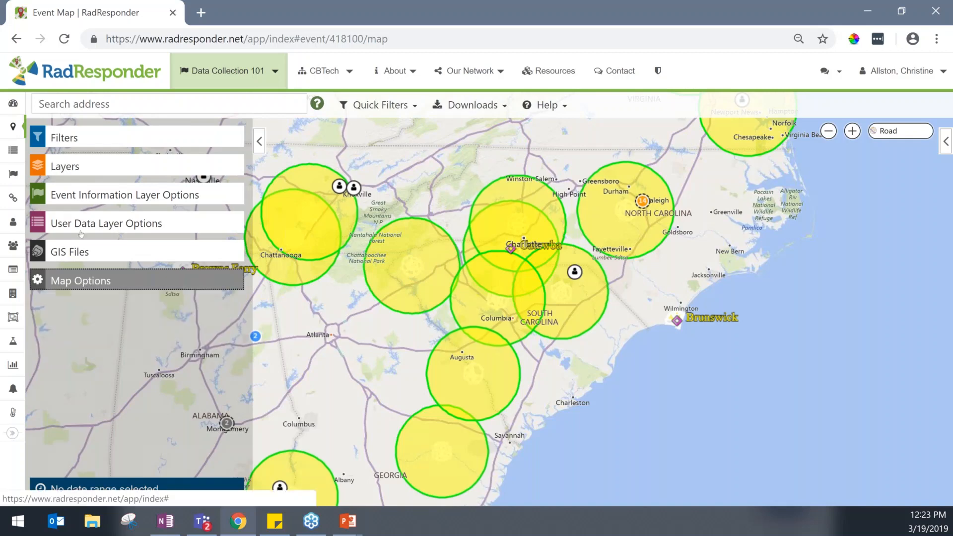
- Filter the map by a custom date range starting 03/01/2019 12:24
left_click(87, 138)
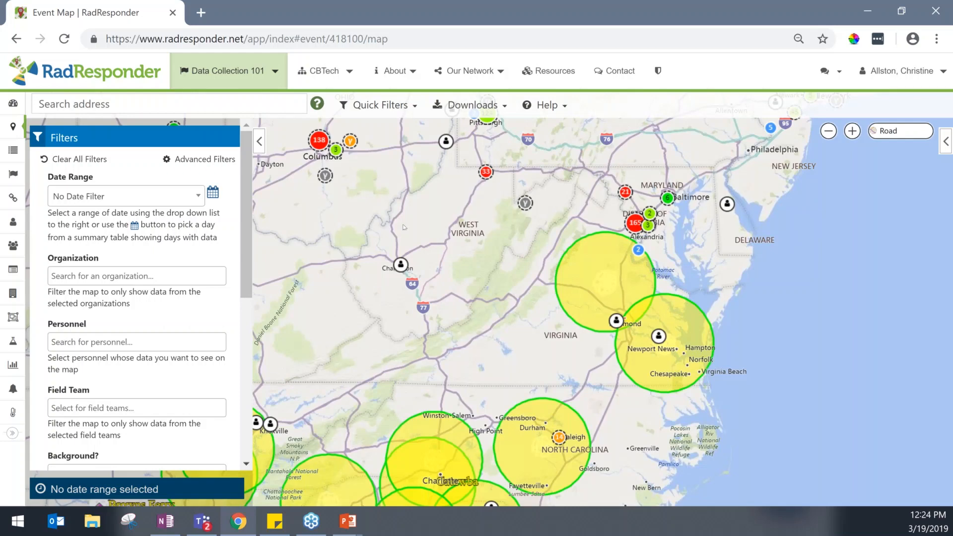
left_click(189, 195)
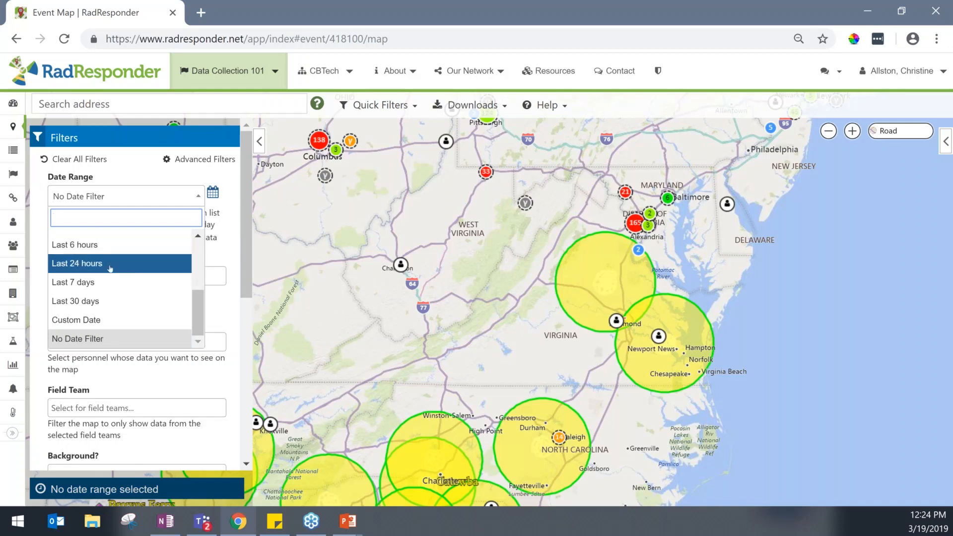
left_click(115, 326)
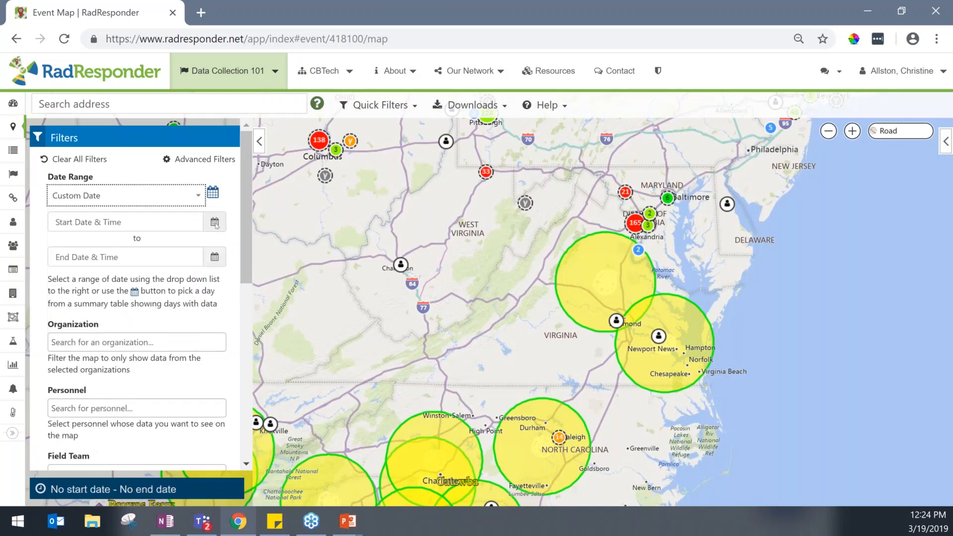
left_click(215, 222)
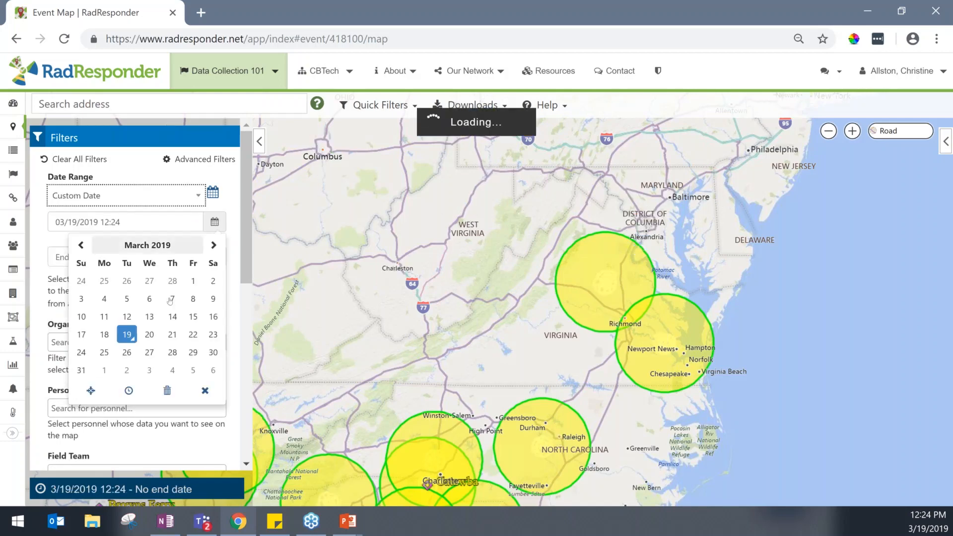
left_click(193, 280)
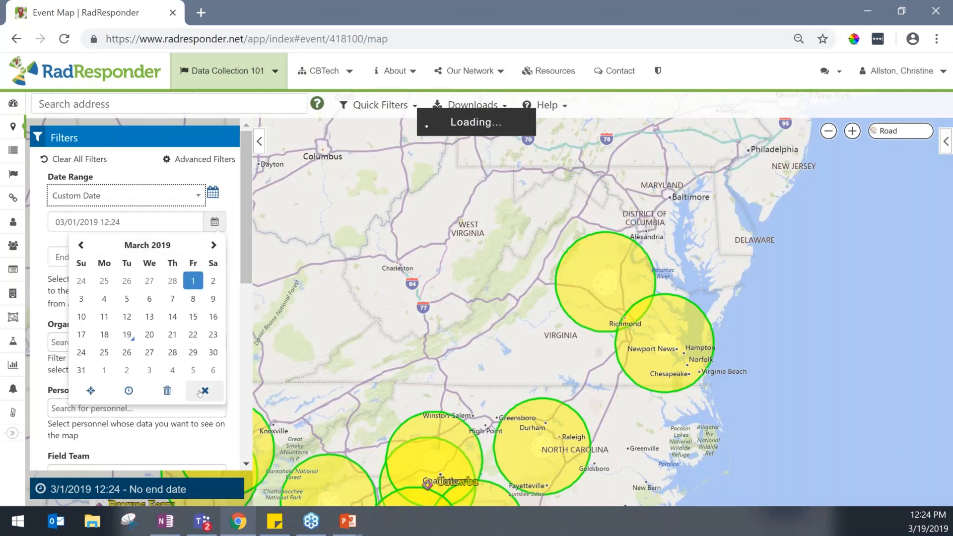
left_click(203, 392)
- Set the end of the custom date range to 03/19/2019 12:24
left_click(214, 257)
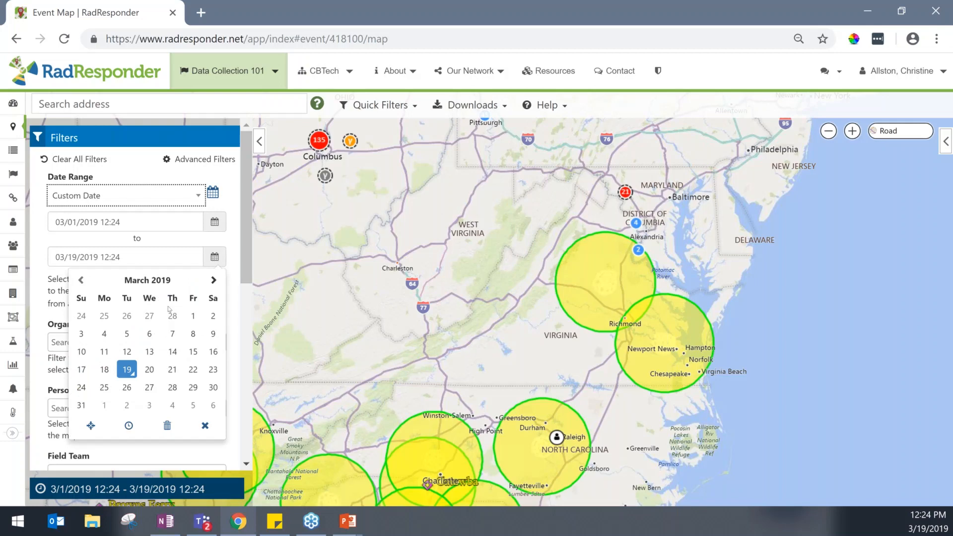
left_click(128, 369)
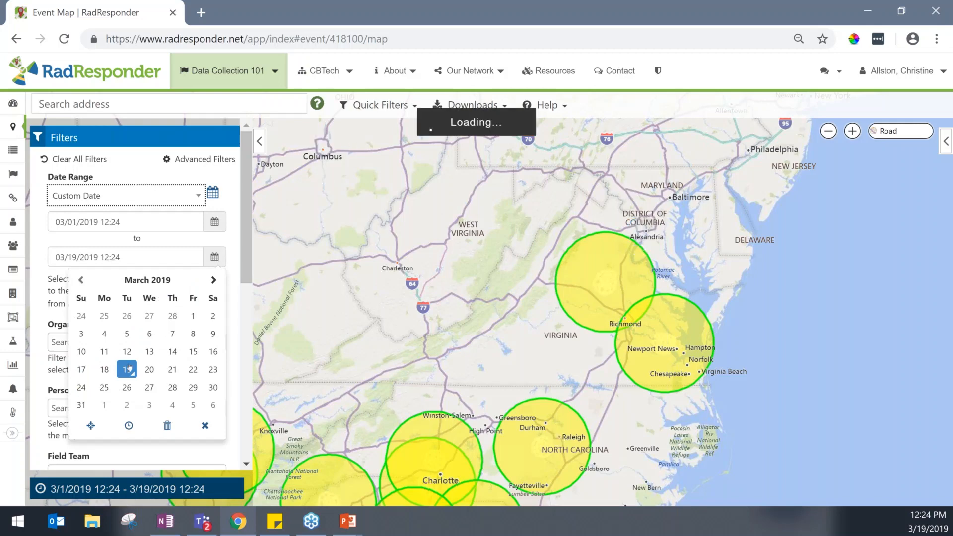
left_click_drag(437, 250, 435, 307)
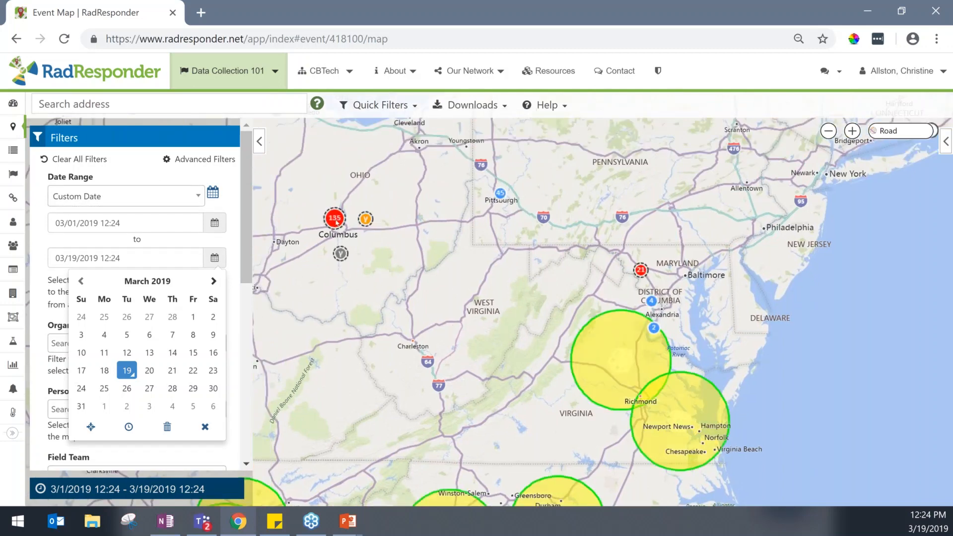
double_click(205, 427)
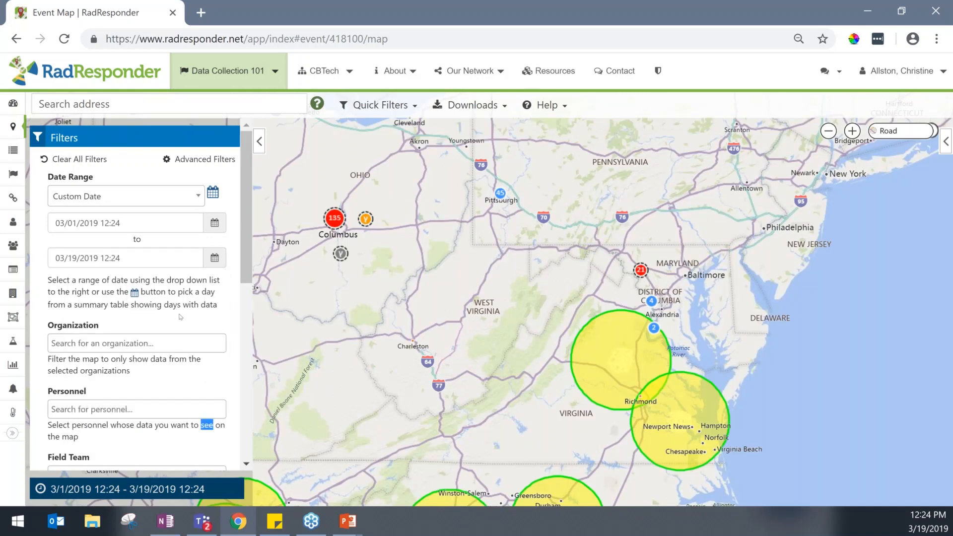
- Try to find an organization to filter by, searching for "ohio epa" and "ohio", and clear the search
scroll(149, 308, "down", 1)
left_click(120, 301)
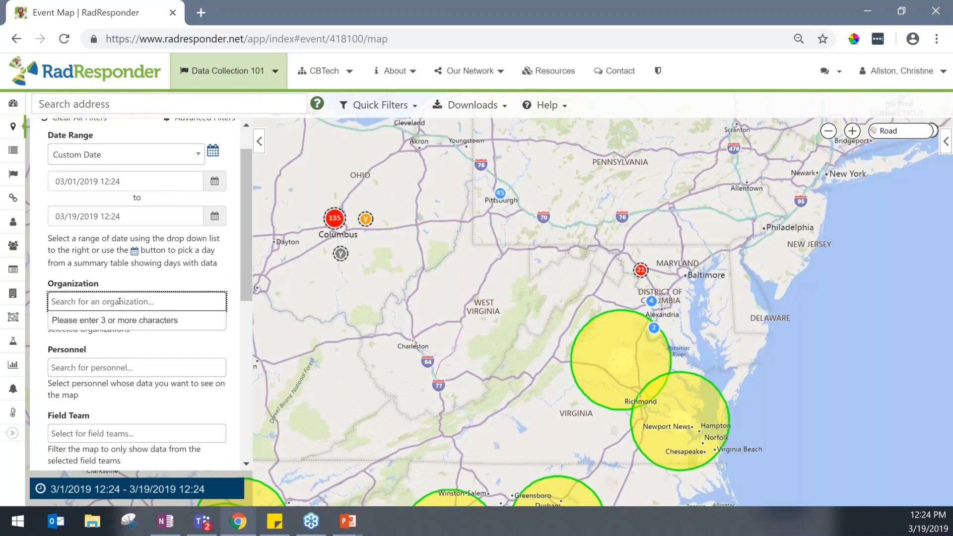
type("ohio epa")
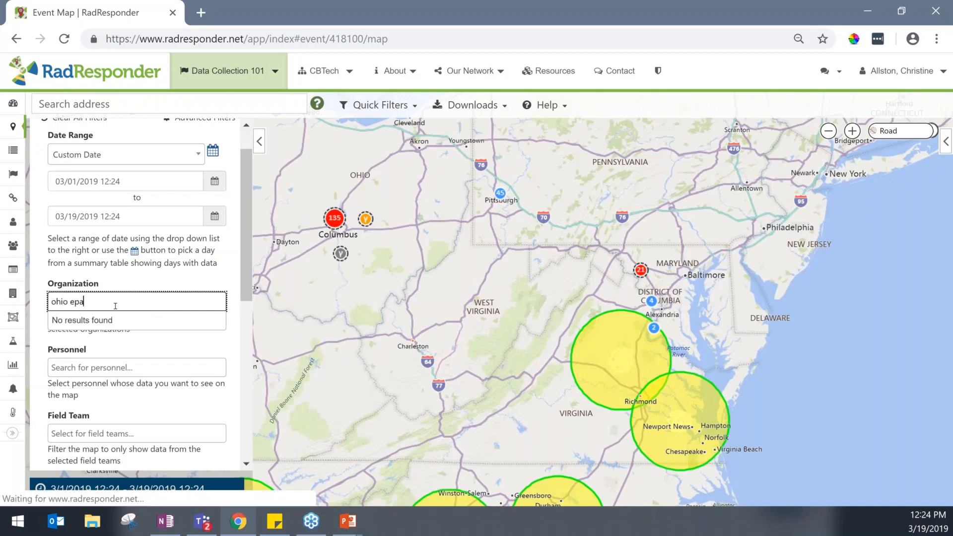
key("BackSpace")
key("BackSpace")
key("BackSpace")
key("BackSpace")
key("BackSpace")
key("BackSpace")
key("BackSpace")
key("BackSpace")
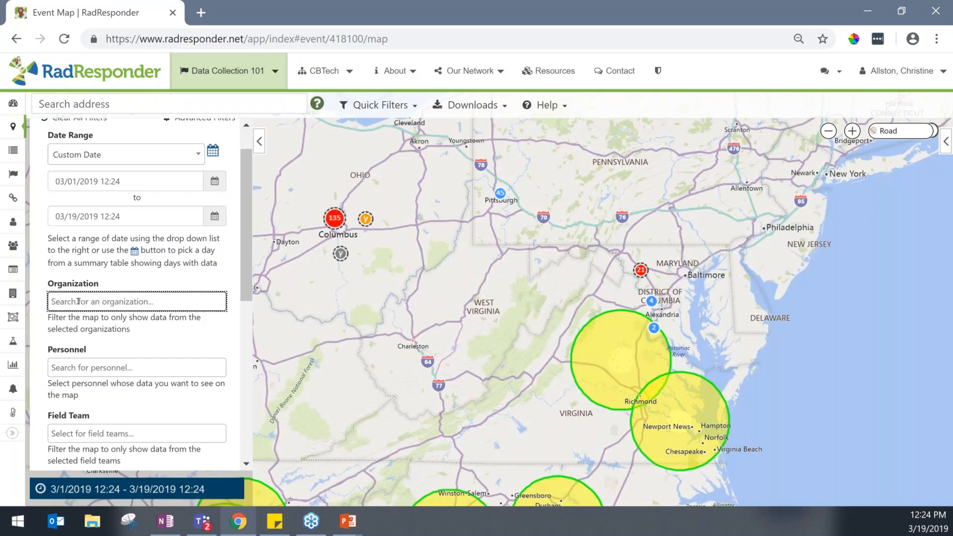
type("ohio")
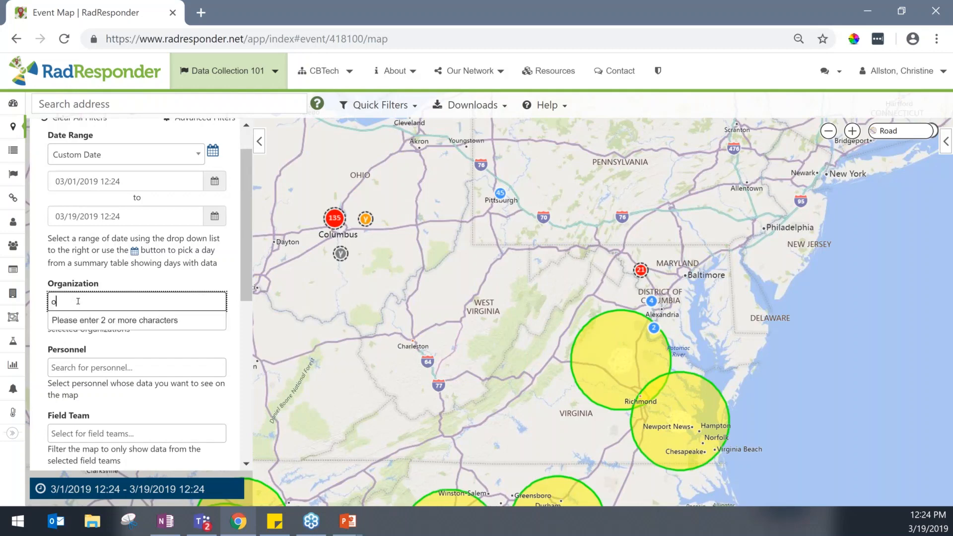
key("BackSpace")
key("BackSpace")
key("BackSpace")
key("BackSpace")
- Examine the Organization, Personnel, Field Team, Background, Has Attachment and Assessment Flags filters, including the available flag types
left_click(129, 365)
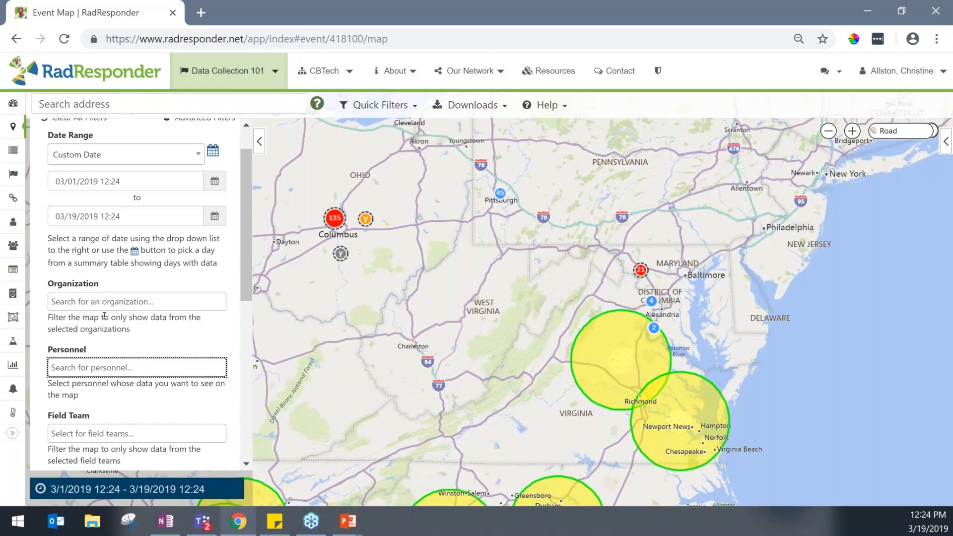
left_click(115, 305)
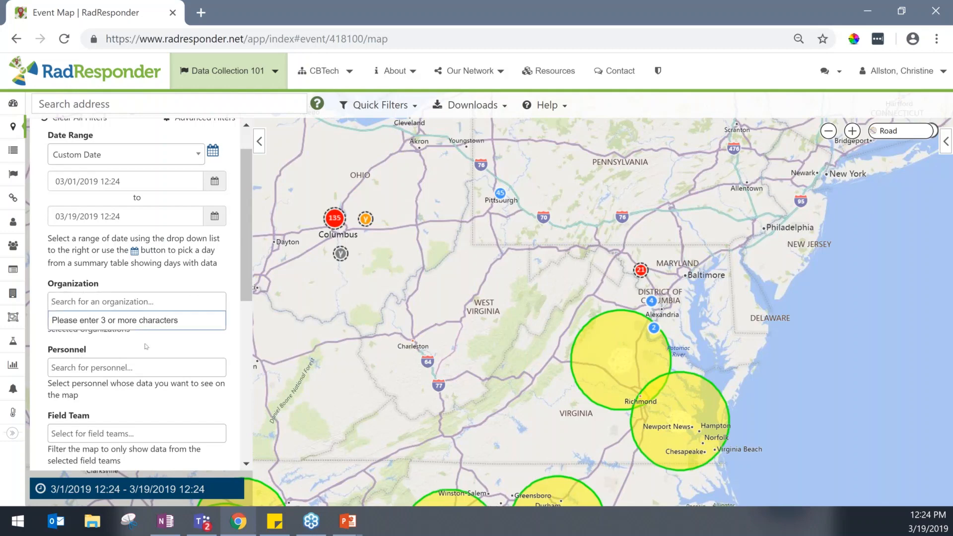
left_click(146, 367)
scroll(248, 268, "down", 1)
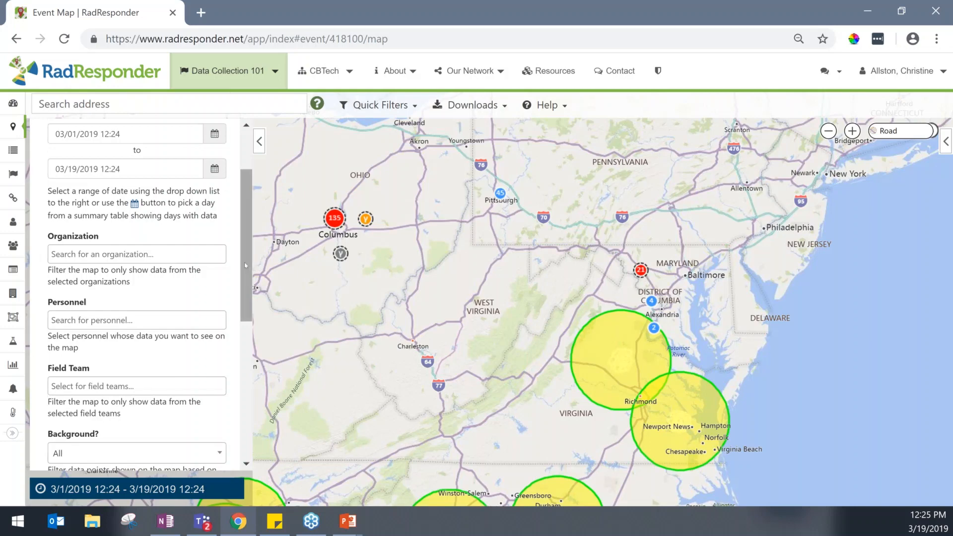
scroll(247, 281, "down", 1)
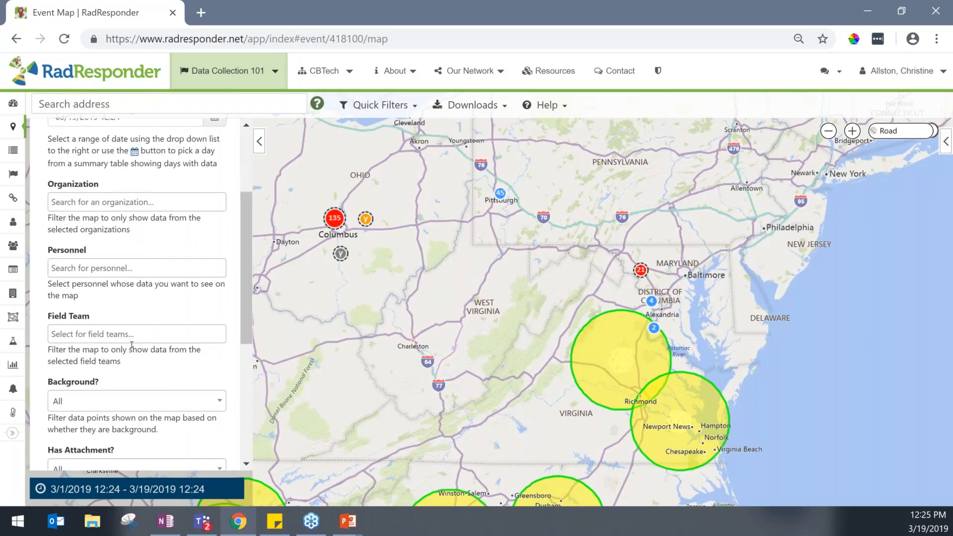
scroll(131, 344, "down", 3)
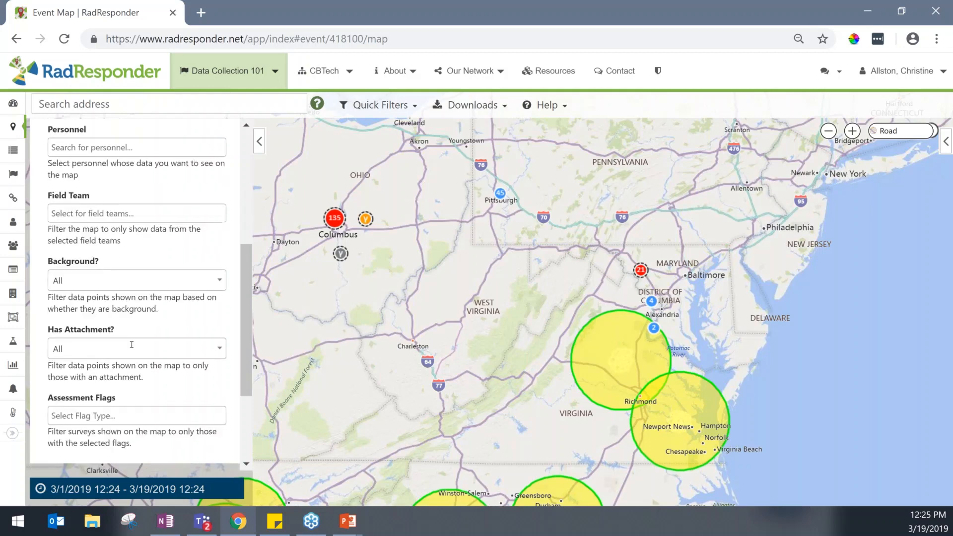
left_click(123, 381)
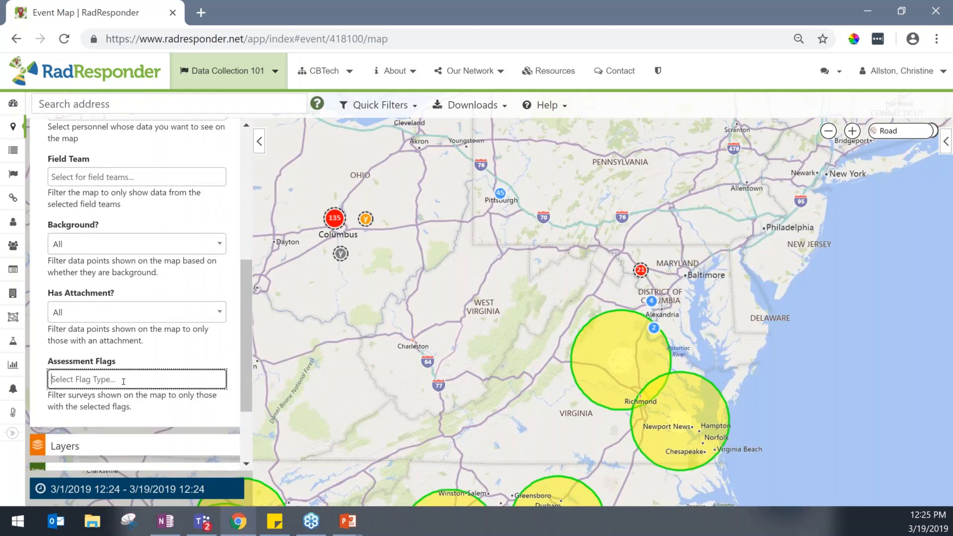
scroll(125, 348, "down", 3)
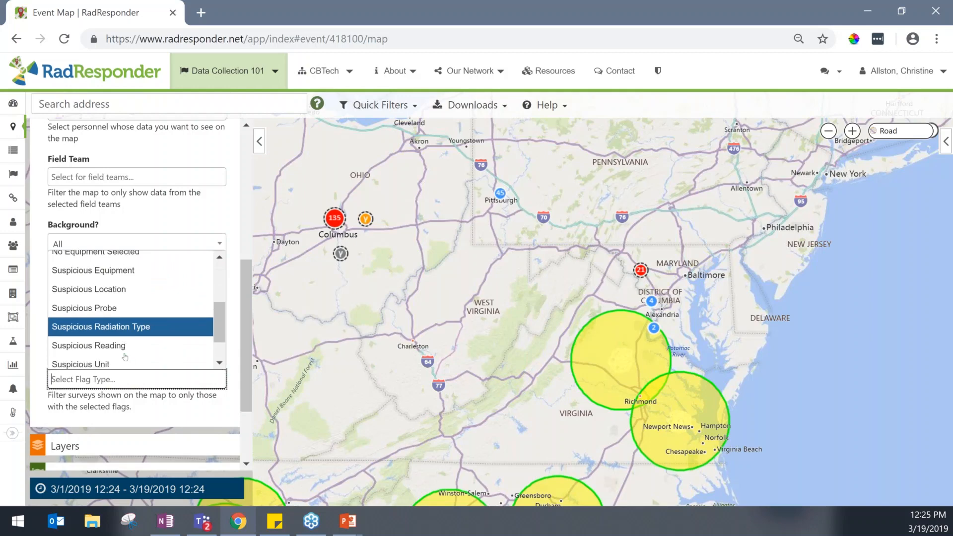
scroll(125, 356, "up", 2)
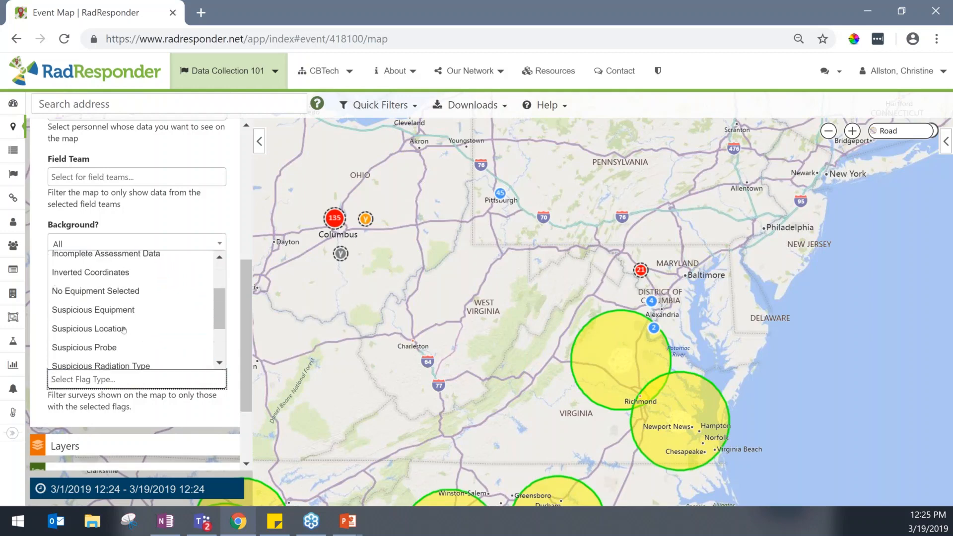
left_click(114, 298)
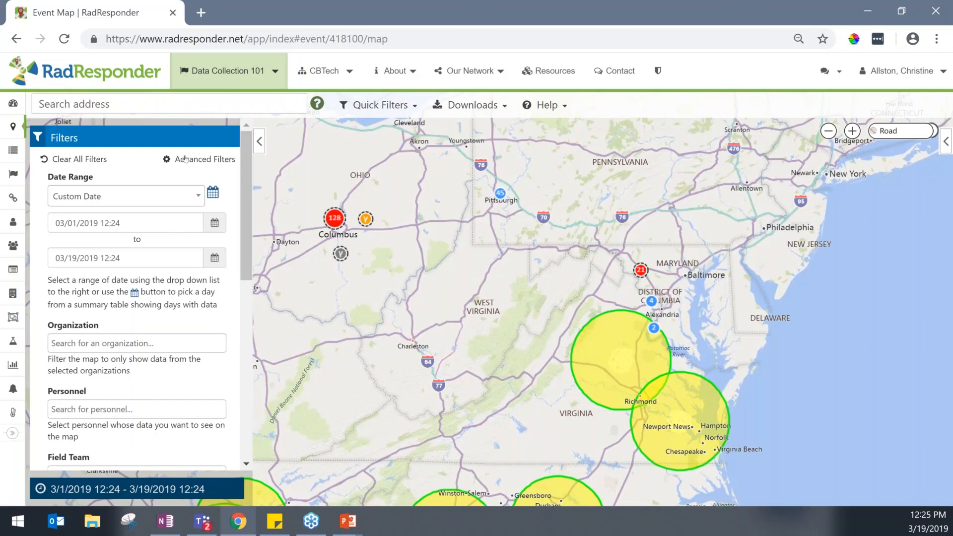
- In the advanced Field Survey filters, limit the severity levels to Medium, High and Very High
left_click(185, 159)
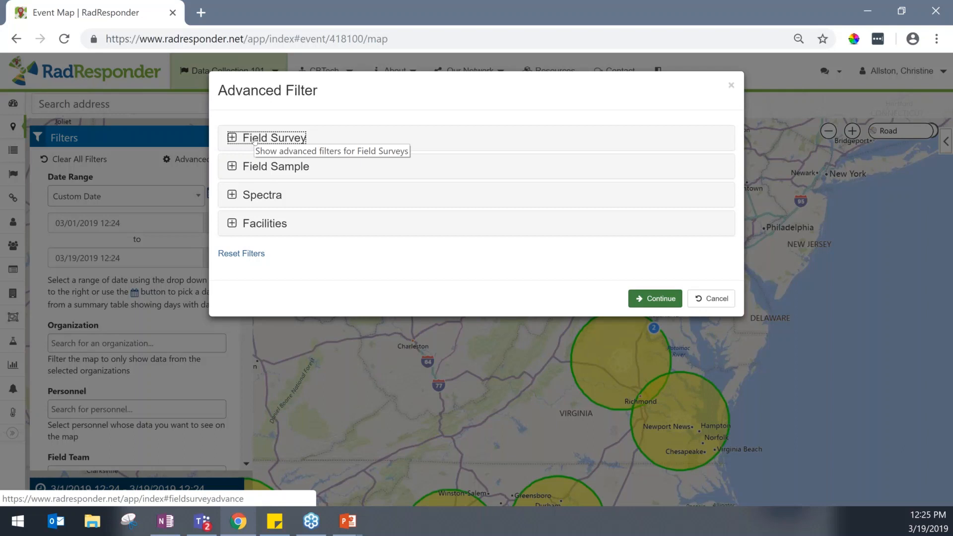
left_click(255, 139)
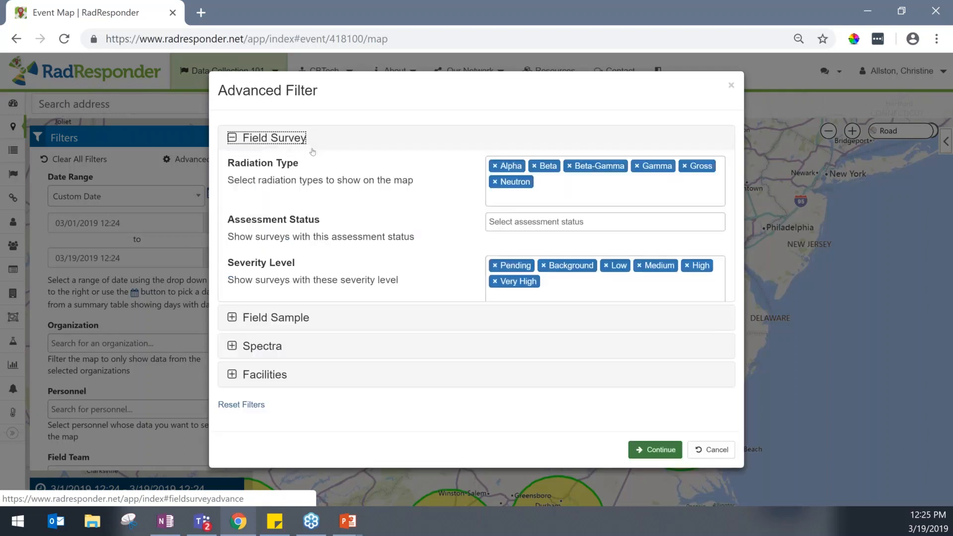
left_click(495, 266)
left_click(495, 265)
left_click(489, 266)
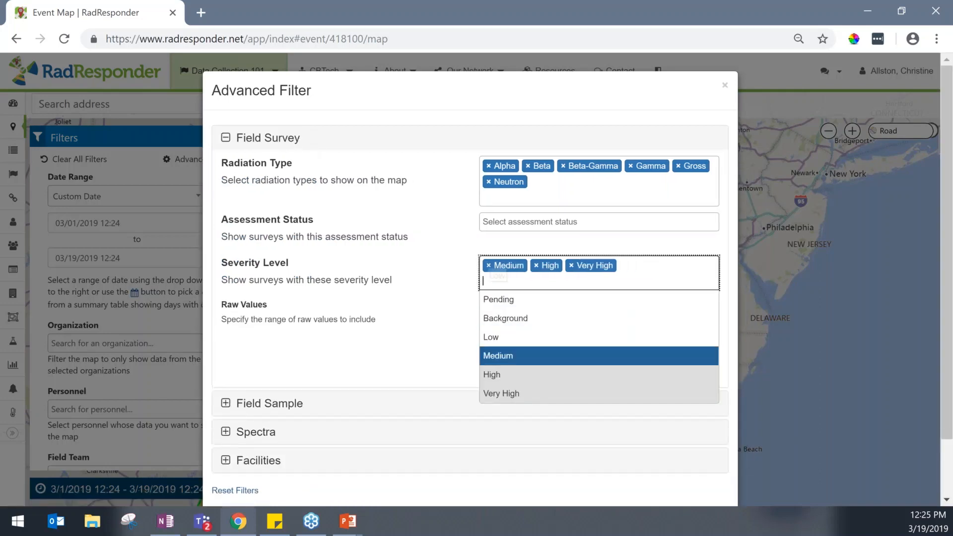
left_click(669, 270)
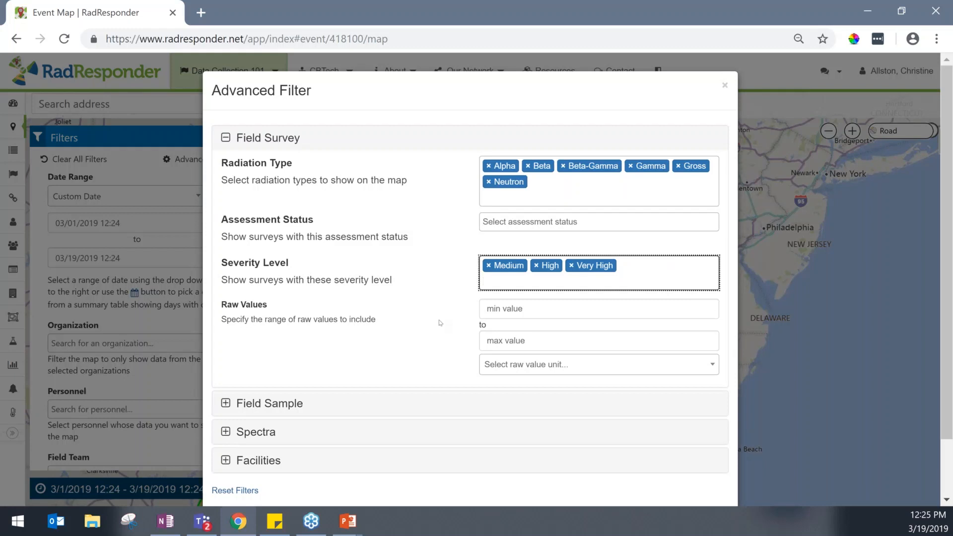
left_click(449, 333)
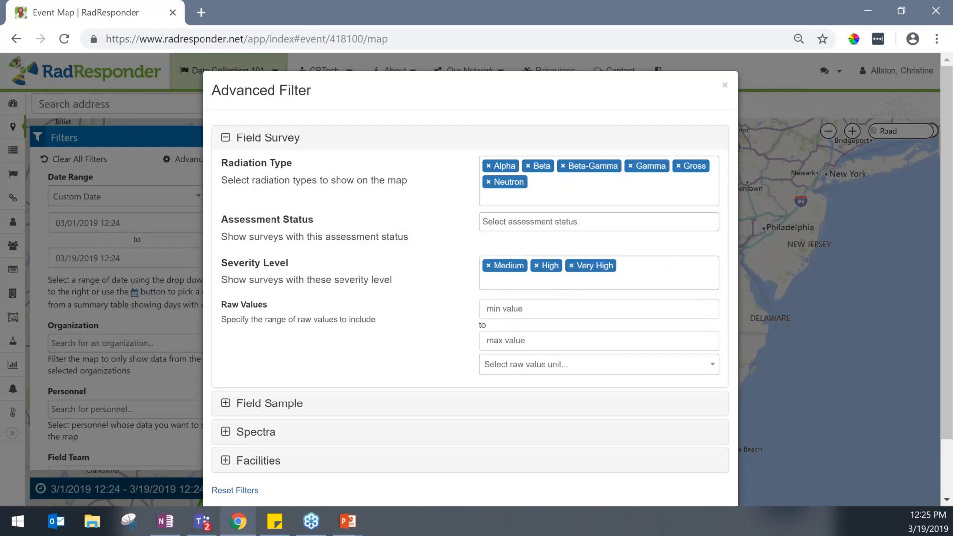
- Examine the Field Sample, Spectra and Facilities advanced filter options, and cancel the advanced filter
scroll(361, 362, "down", 2)
scroll(361, 362, "down", 1)
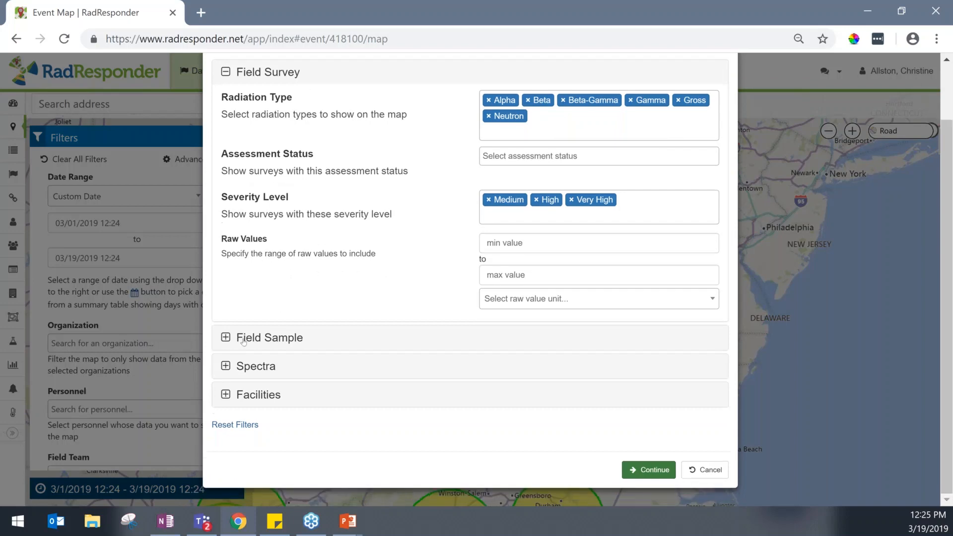
left_click(244, 340)
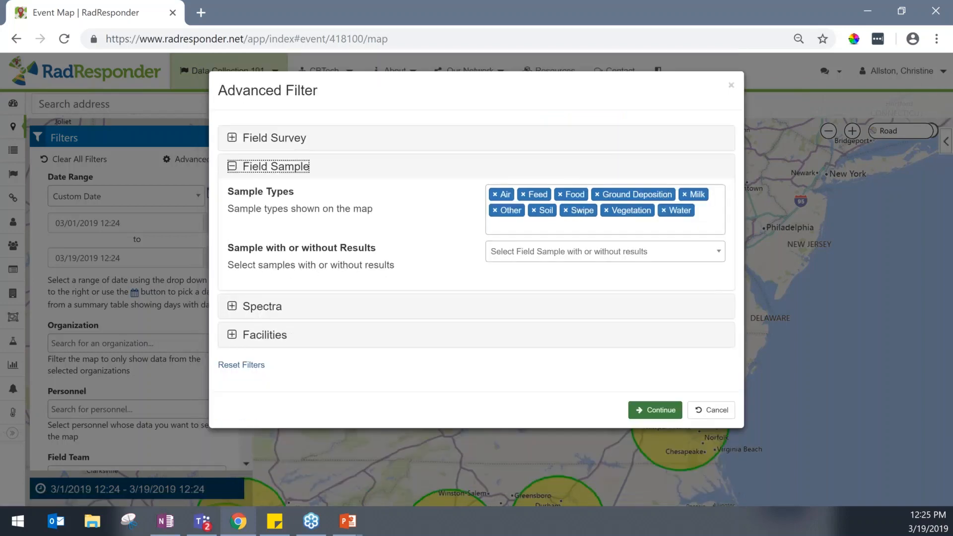
left_click(542, 252)
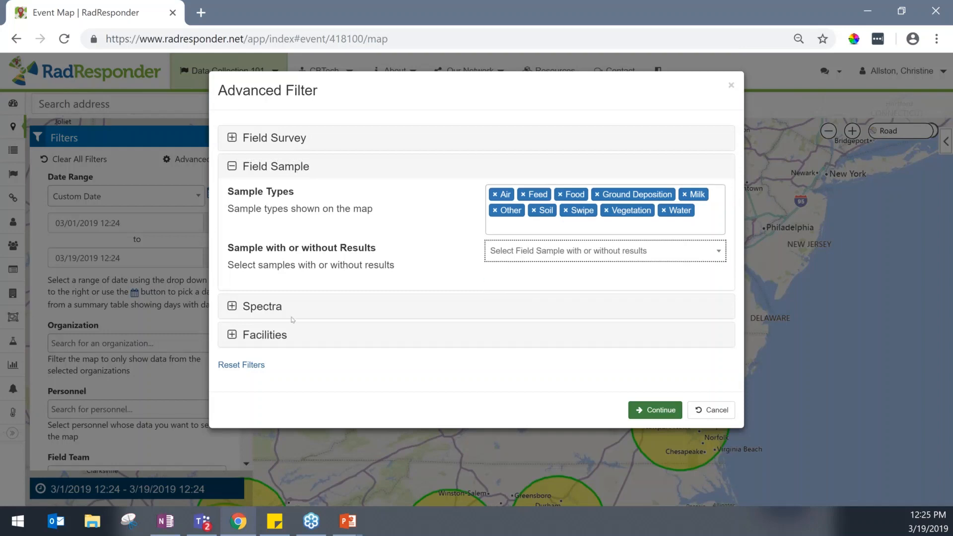
left_click(263, 307)
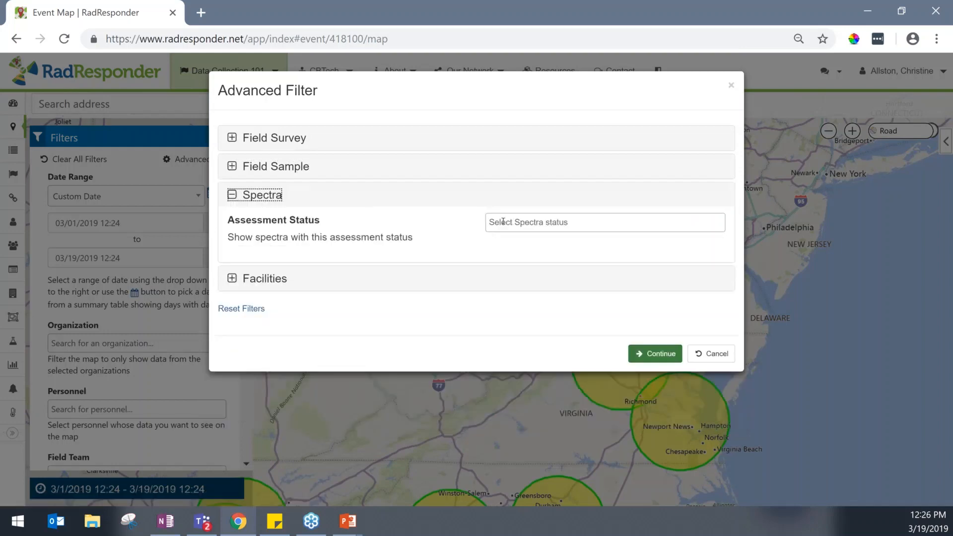
left_click(254, 280)
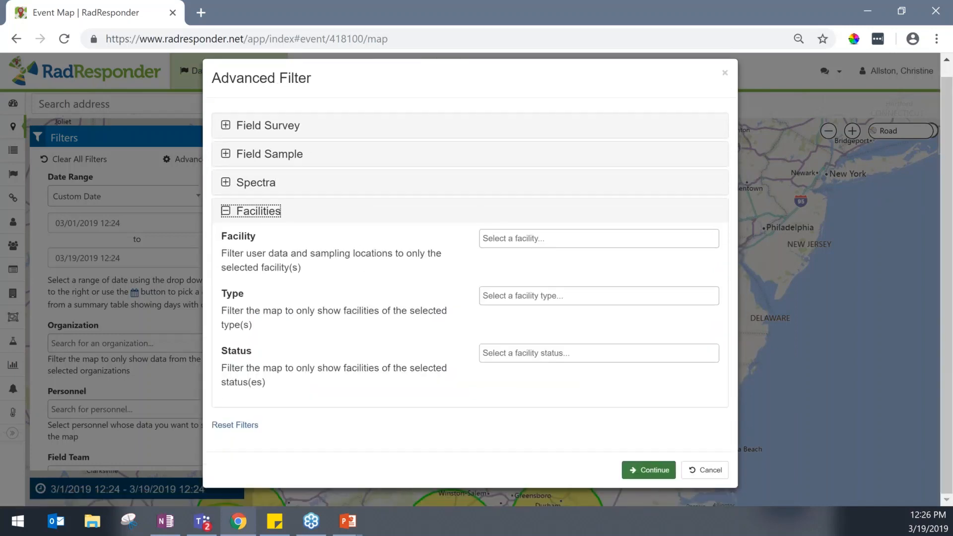
left_click(694, 482)
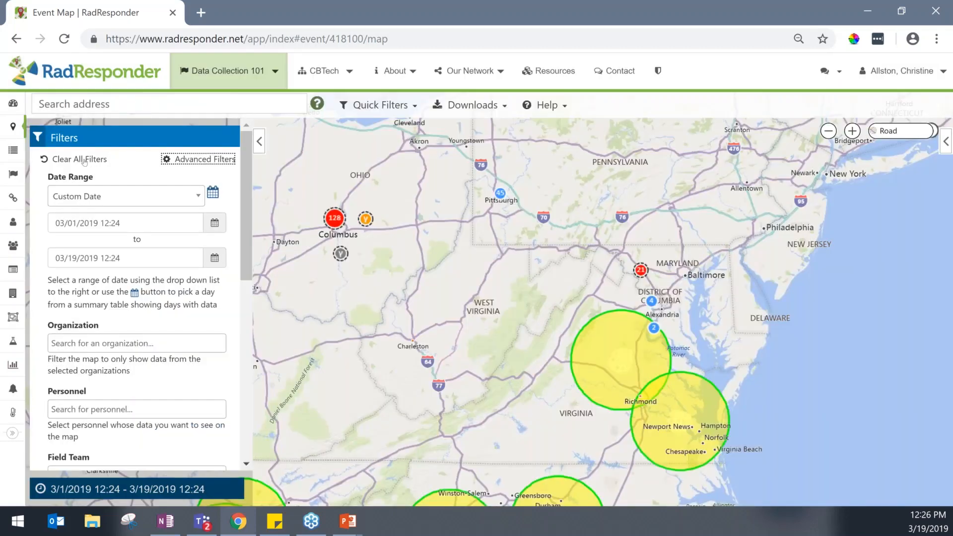
- Clear all map filters, including the custom date range, and collapse the filter settings
left_click(84, 160)
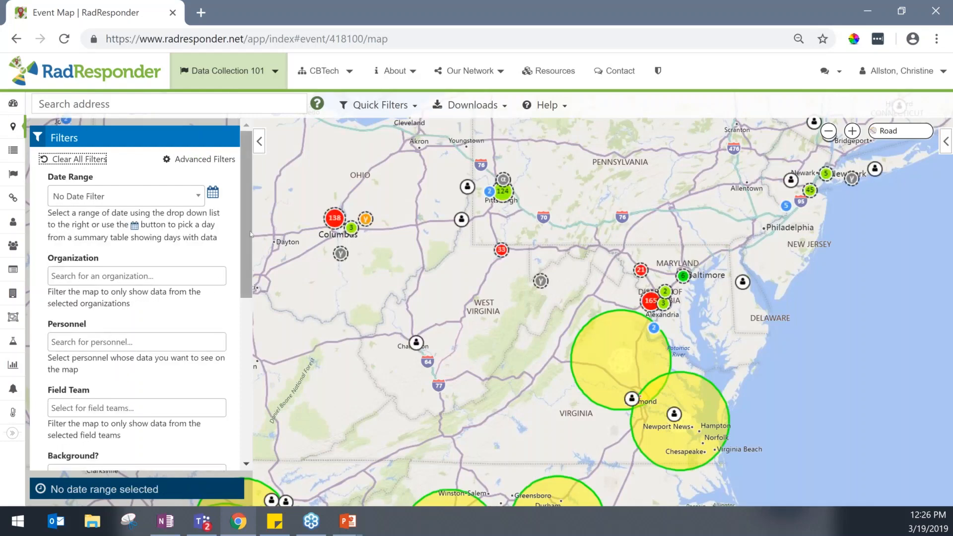
scroll(251, 234, "down", 6)
scroll(238, 228, "up", 6)
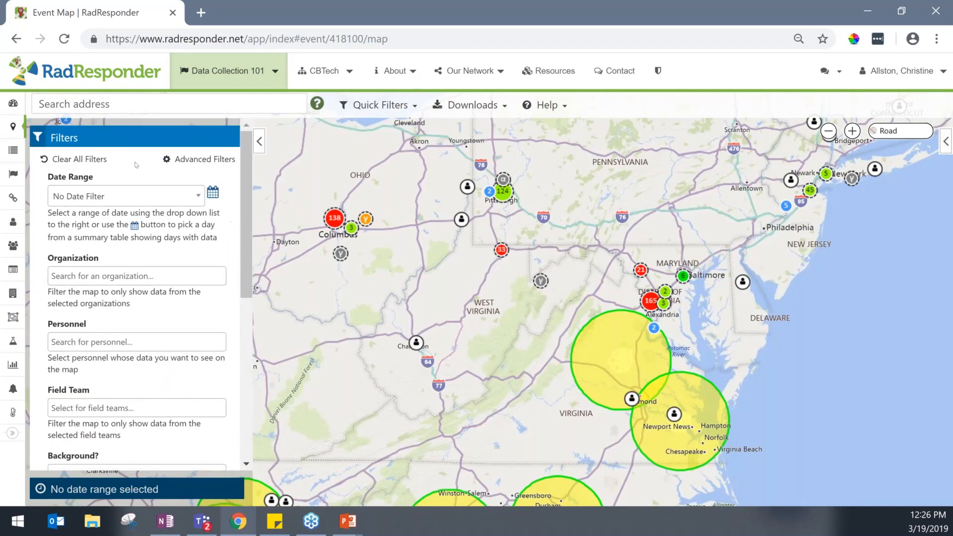
left_click(106, 143)
left_click(82, 281)
left_click(82, 281)
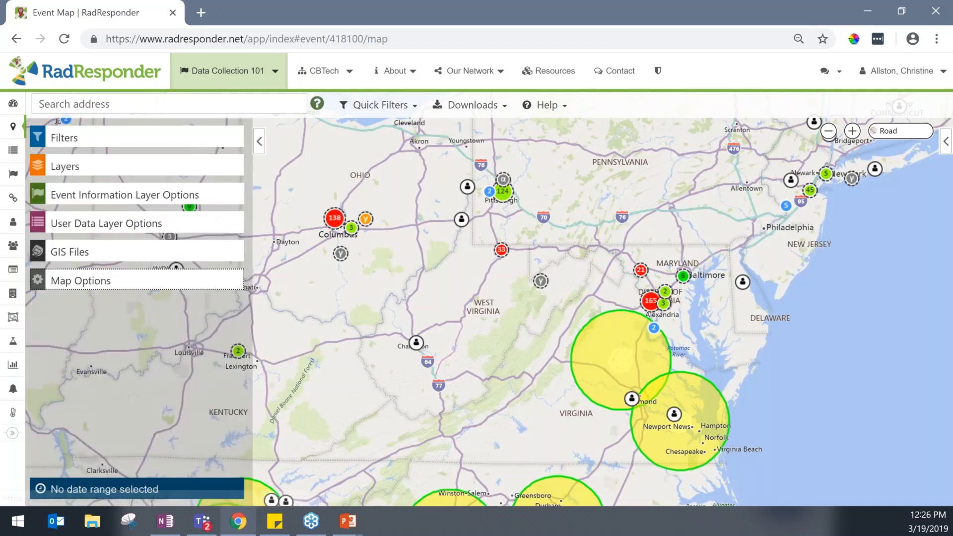
- Review the available quick filters and apply Show all data to turn on every data layer
left_click(408, 105)
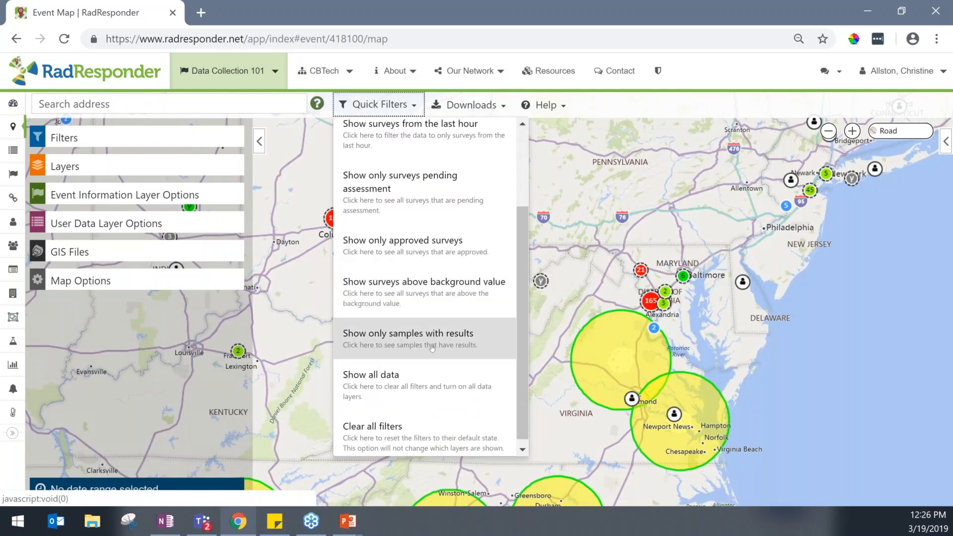
scroll(432, 348, "down", 1)
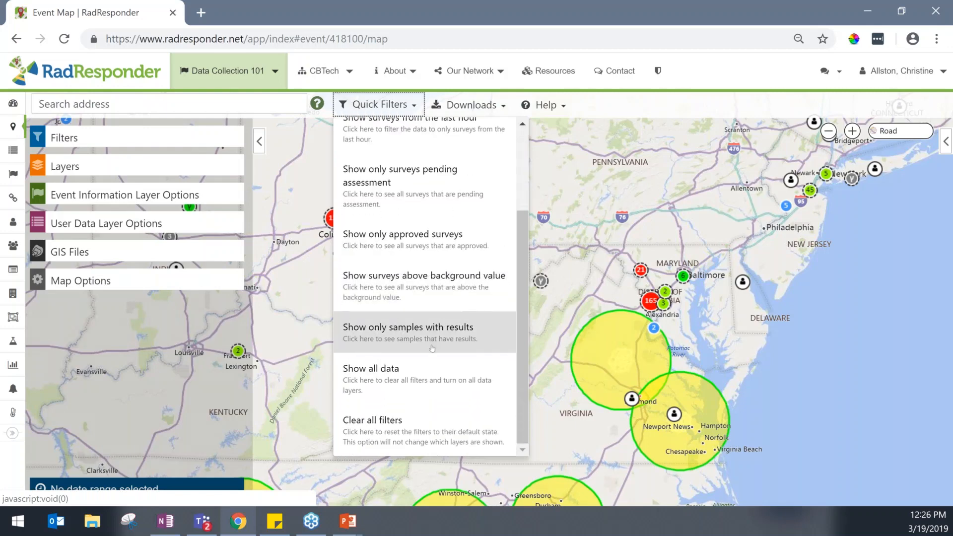
scroll(433, 348, "up", 3)
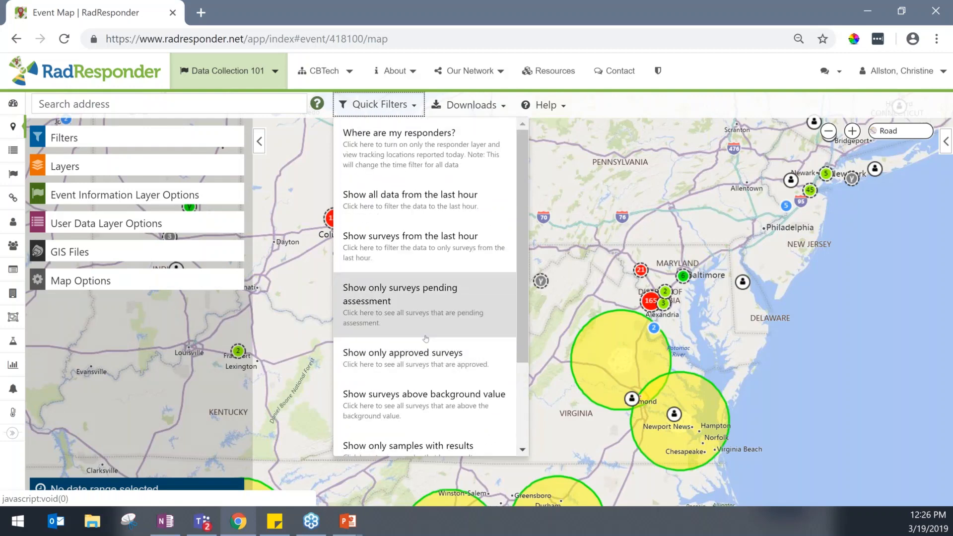
scroll(426, 339, "down", 3)
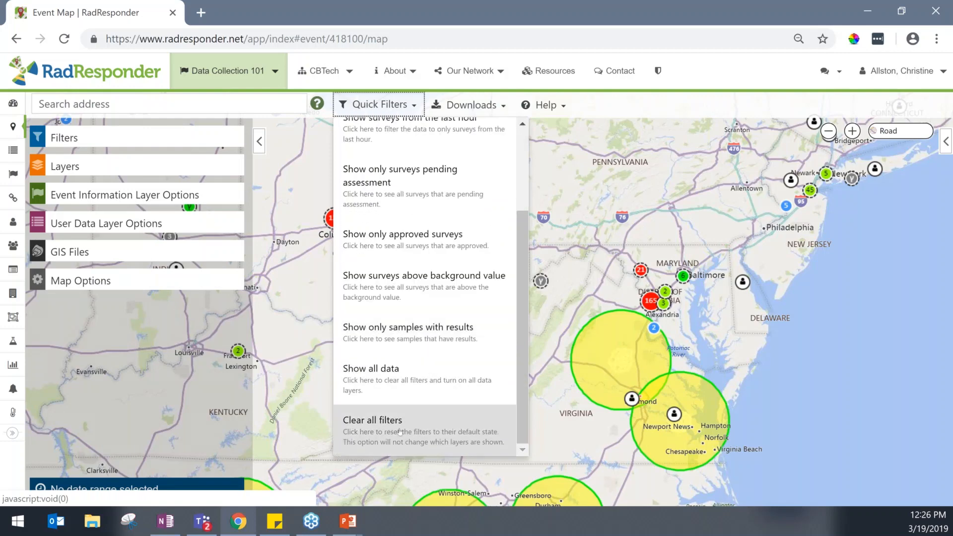
left_click(413, 397)
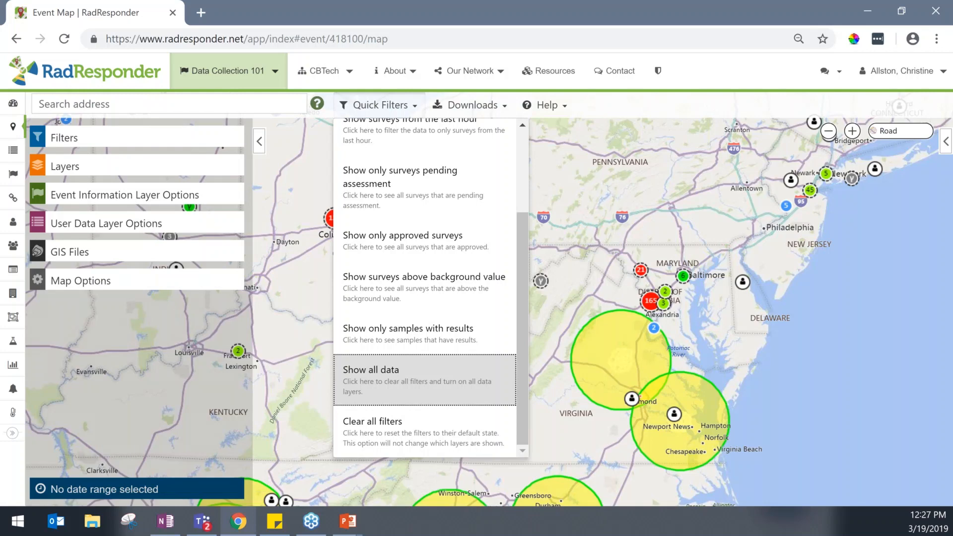
key("Return")
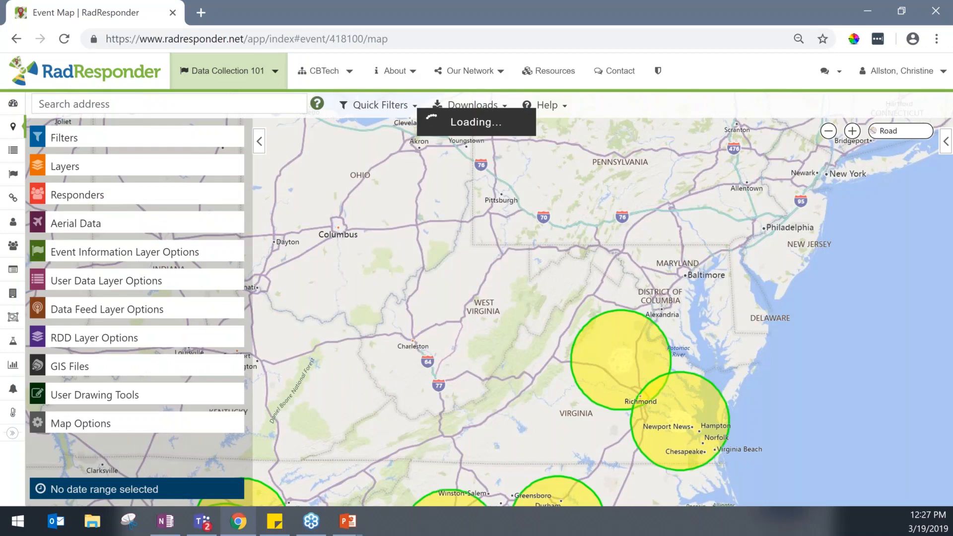
- Open the Special Feature Webinars documents folder in the Resource Library
right_click(575, 329)
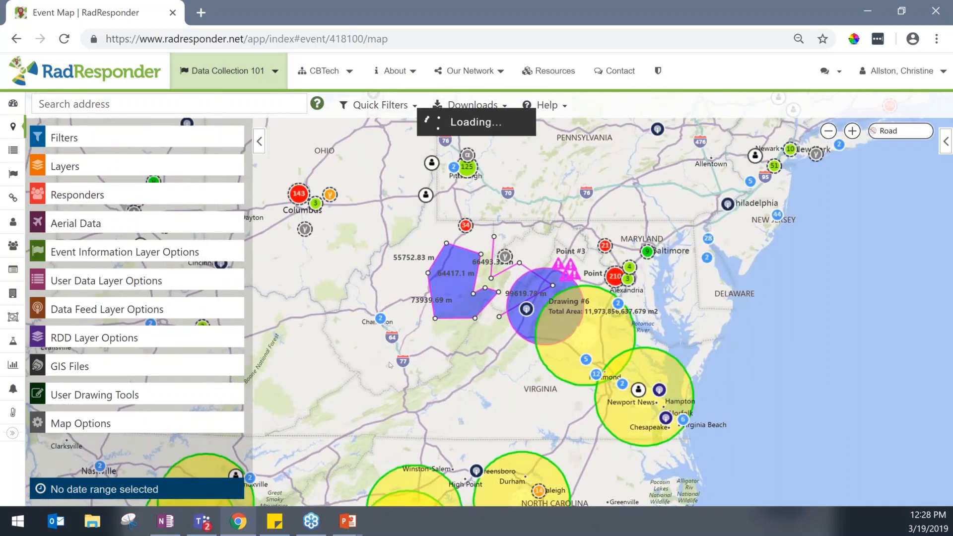
left_click(569, 69)
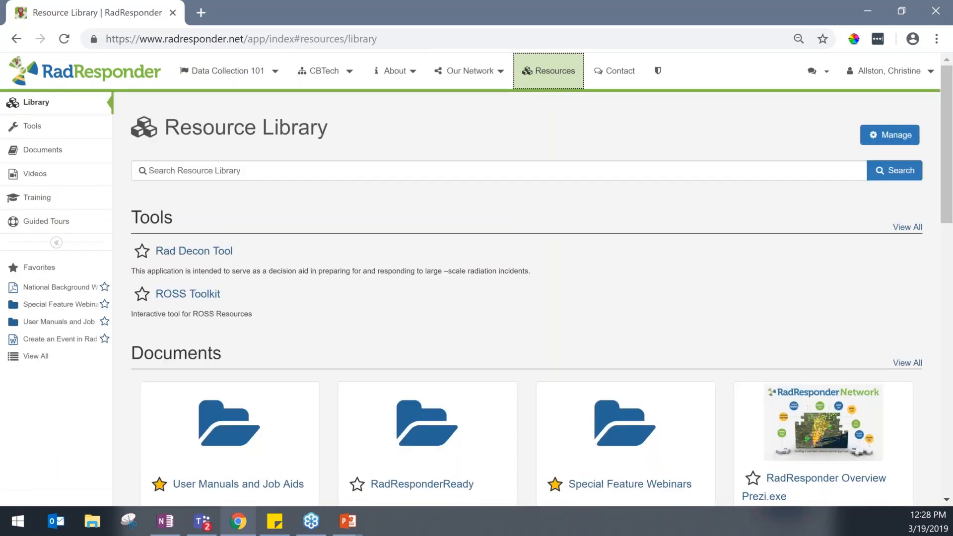
scroll(605, 389, "down", 1)
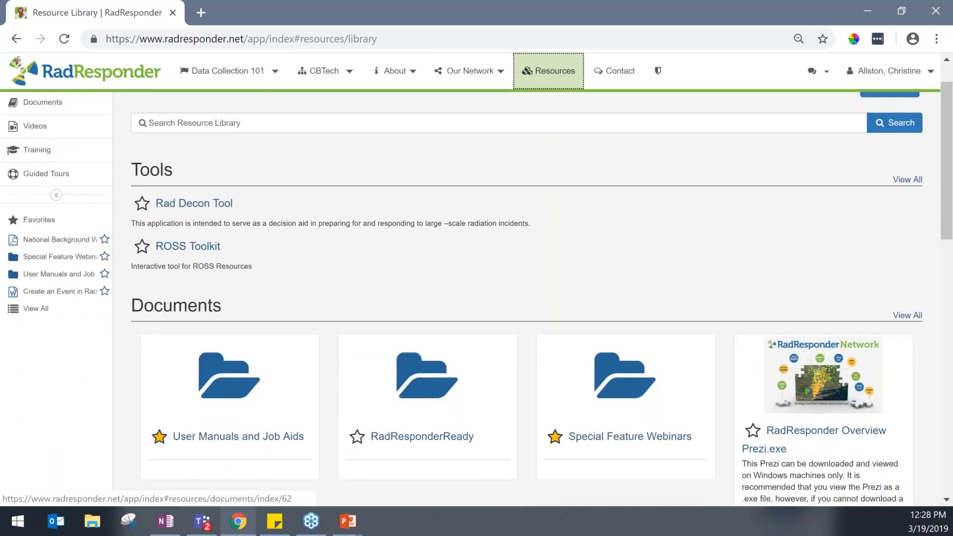
left_click(625, 371)
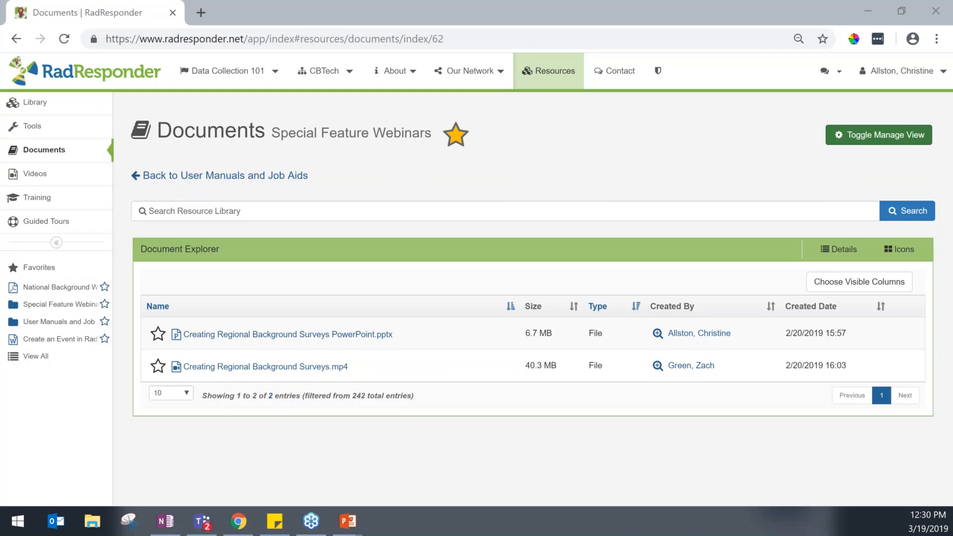
- Return to the Data Collection 101 event map and open the user drawing tools
left_click(238, 71)
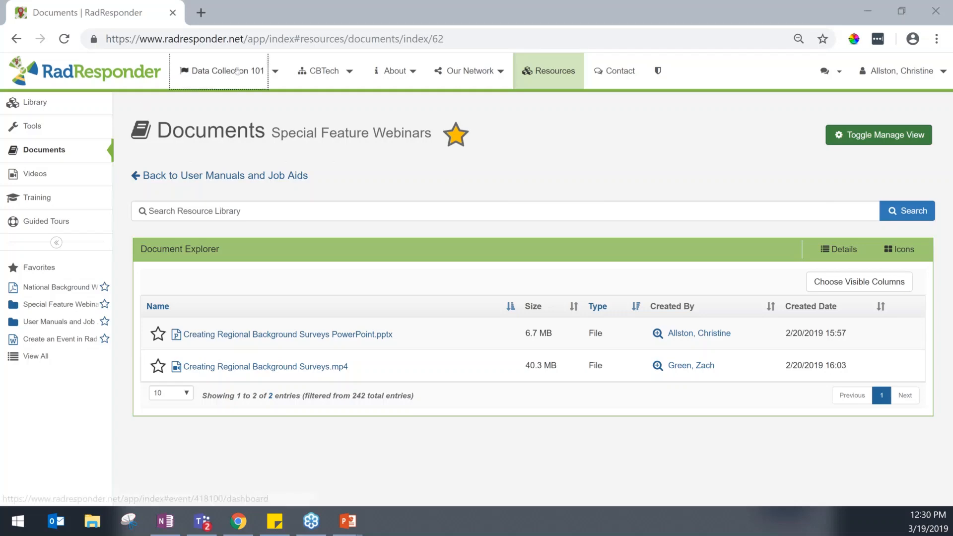
left_click(58, 134)
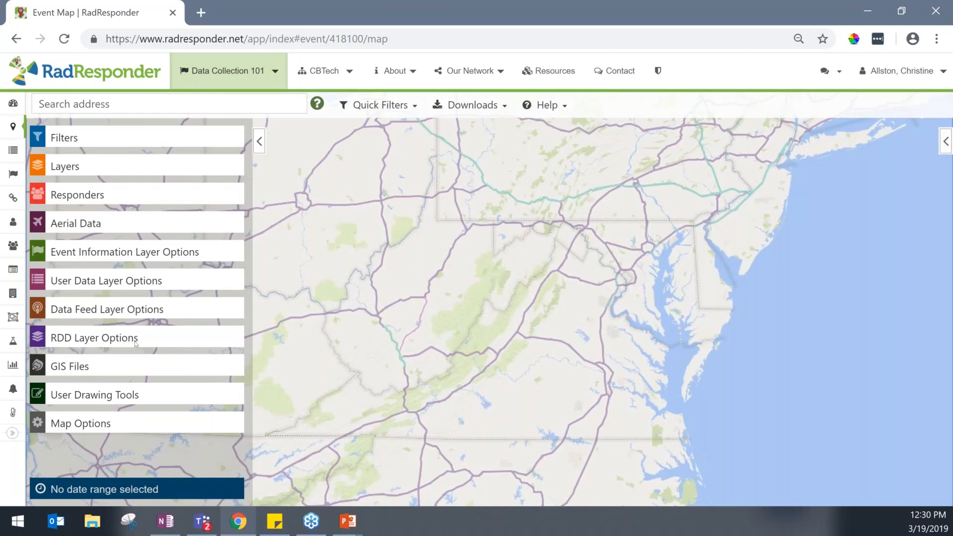
left_click(136, 342)
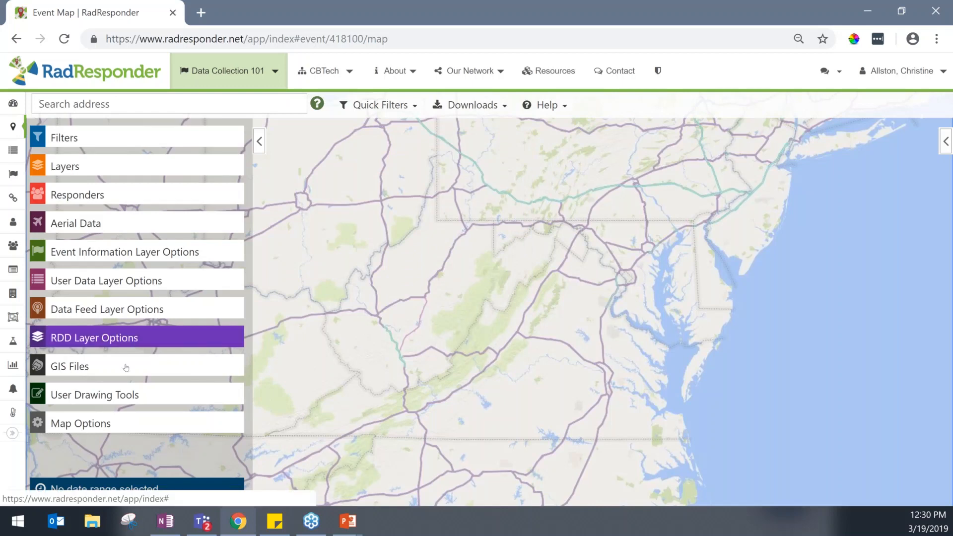
left_click(118, 393)
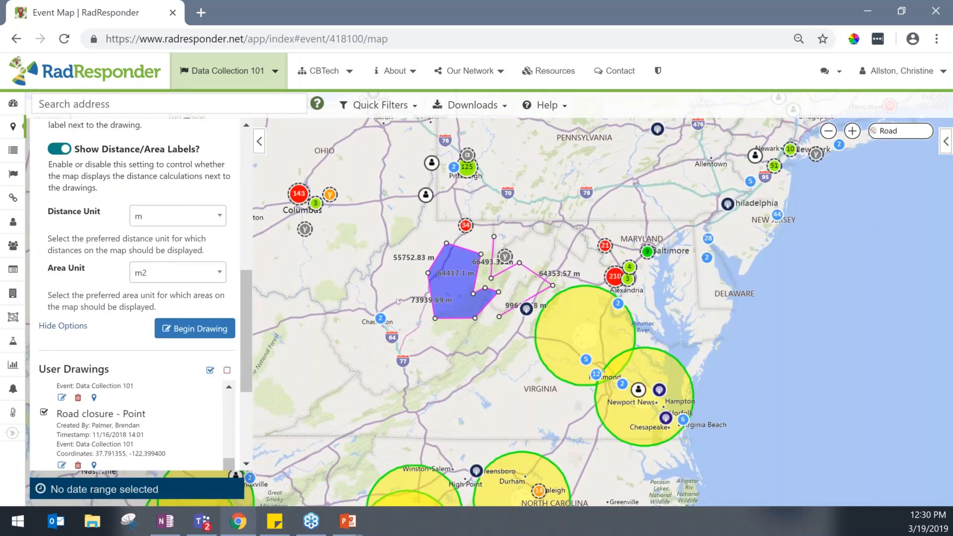
- Bring the Testing 2 polygon and the Testing Line 1 drawing into close view on the map
scroll(397, 299, "up", 4)
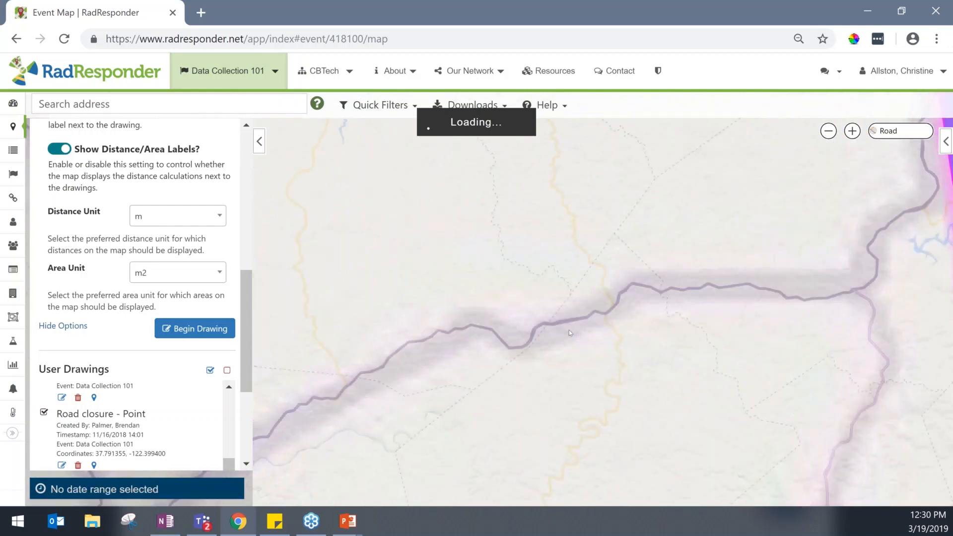
scroll(569, 329, "down", 2)
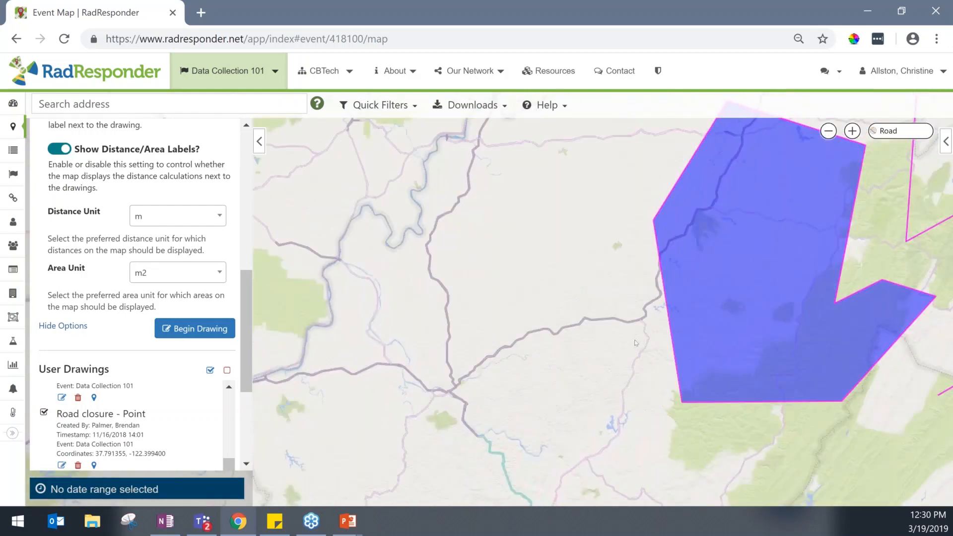
left_click_drag(748, 306, 620, 343)
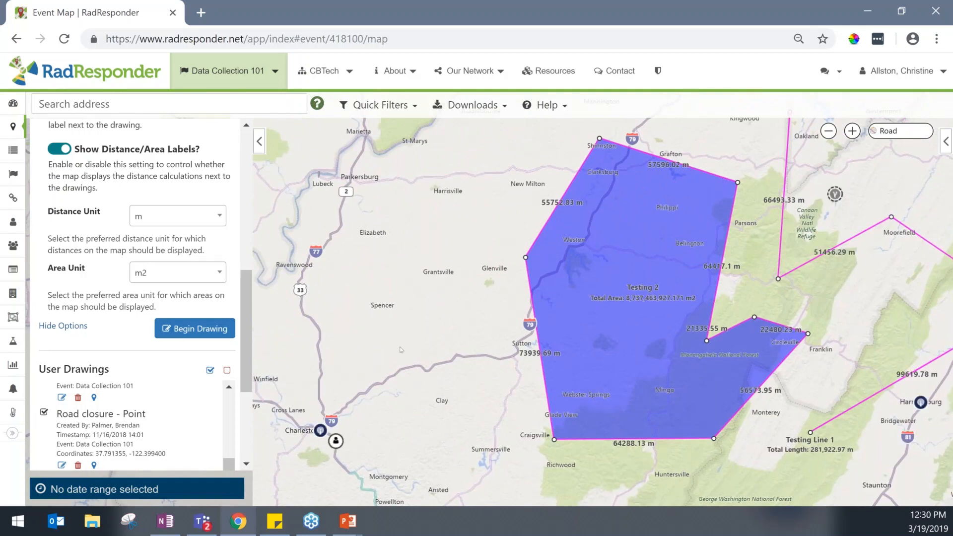
left_click_drag(427, 354, 399, 348)
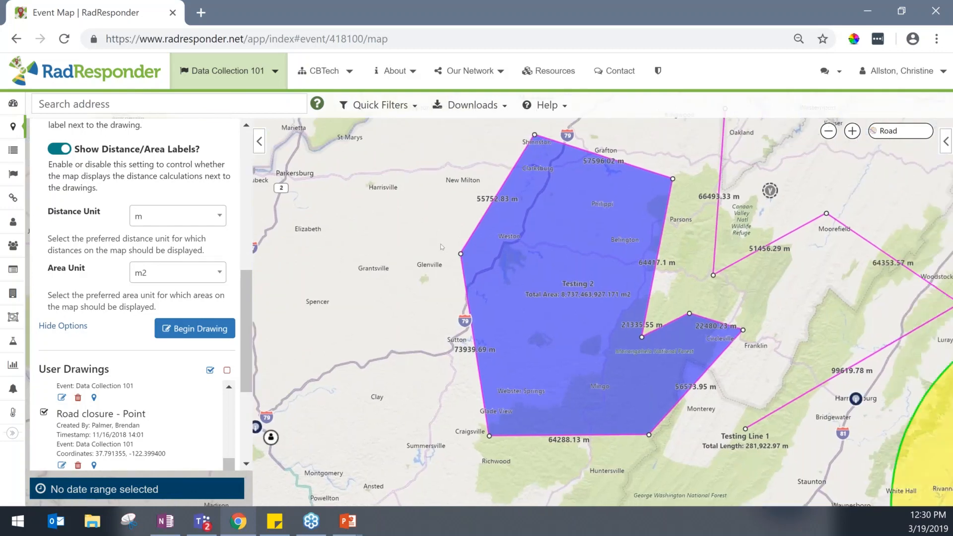
left_click_drag(442, 247, 425, 238)
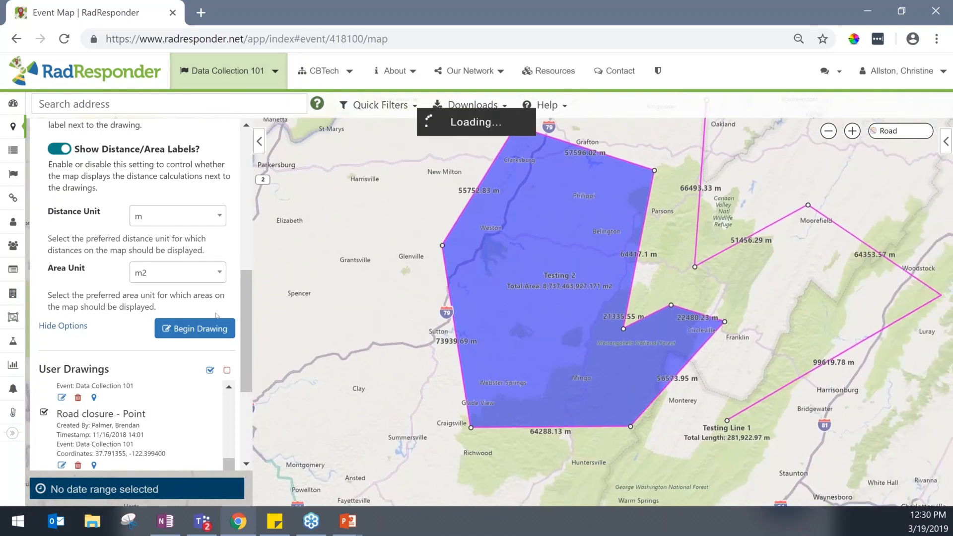